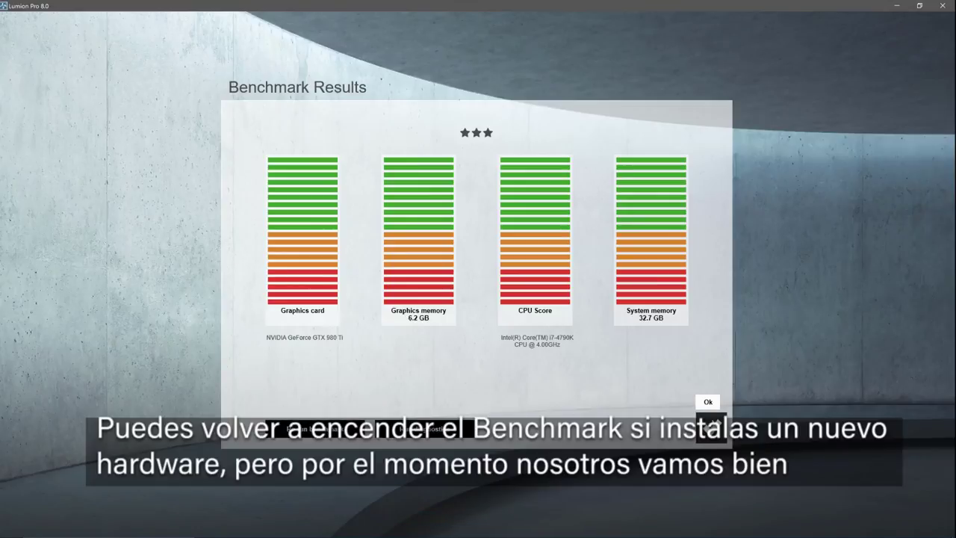
Accept the benchmark results, then read the news article on making renders in Lumion 8 and return to the start screen
click(711, 428)
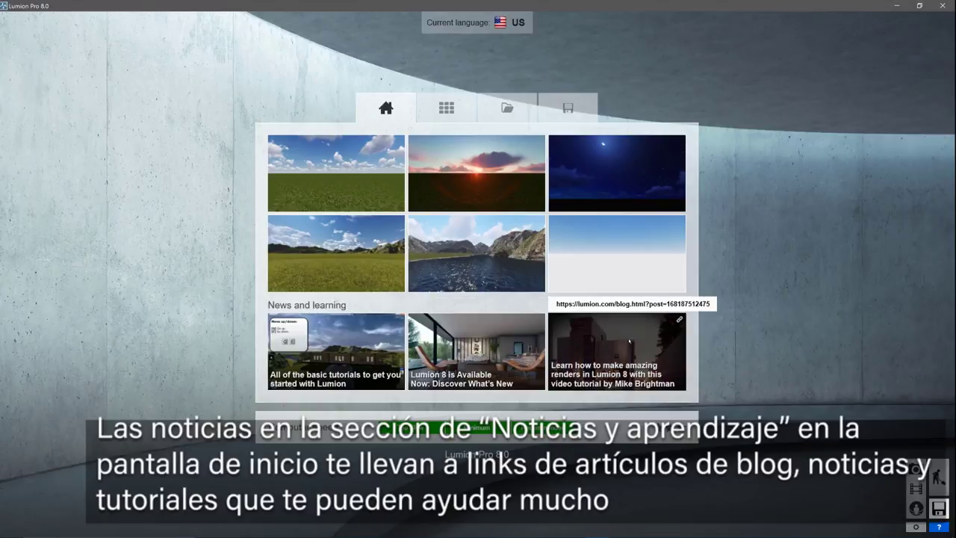
click(629, 341)
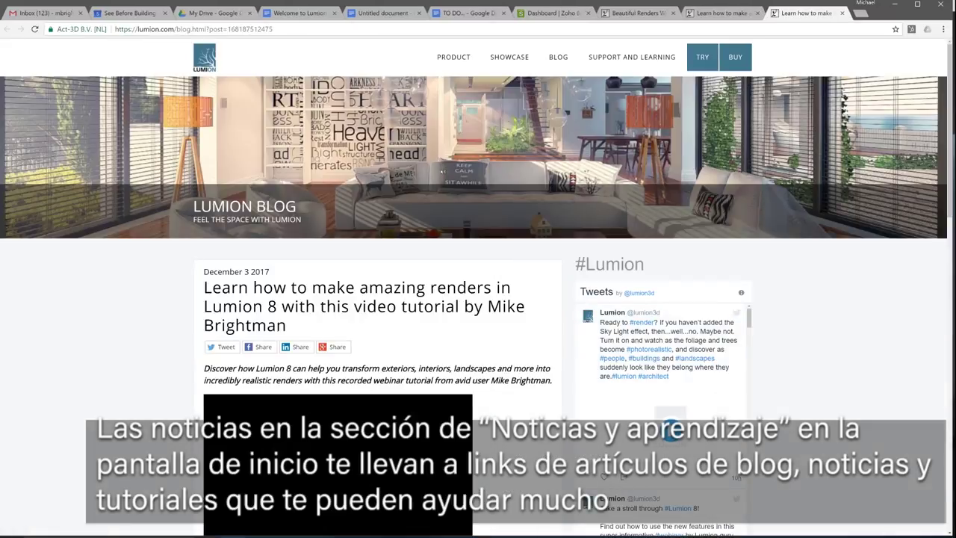
scroll(441, 171, down, 4)
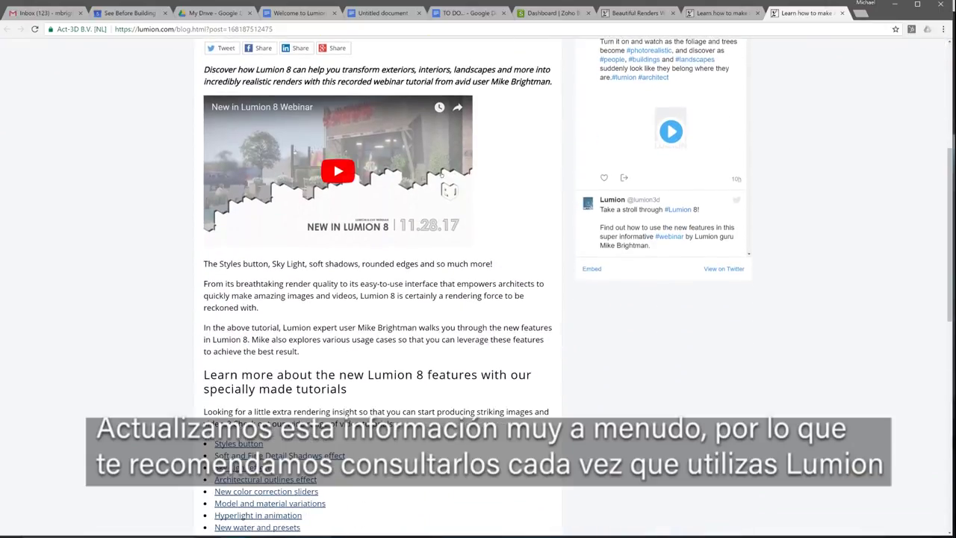
scroll(442, 174, down, 3)
scroll(446, 185, up, 3)
click(894, 5)
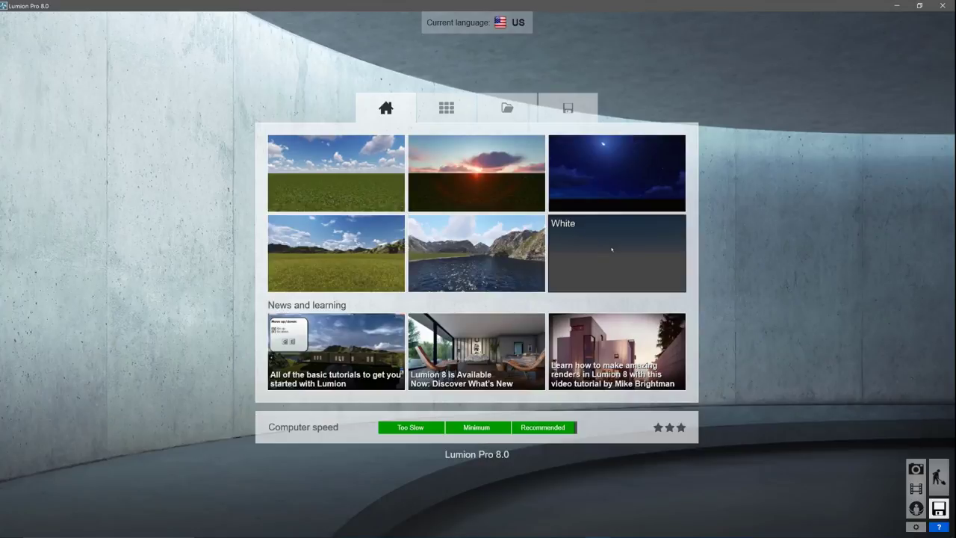
Look through the example scenes, the options for loading a scene and the options for saving one
click(446, 108)
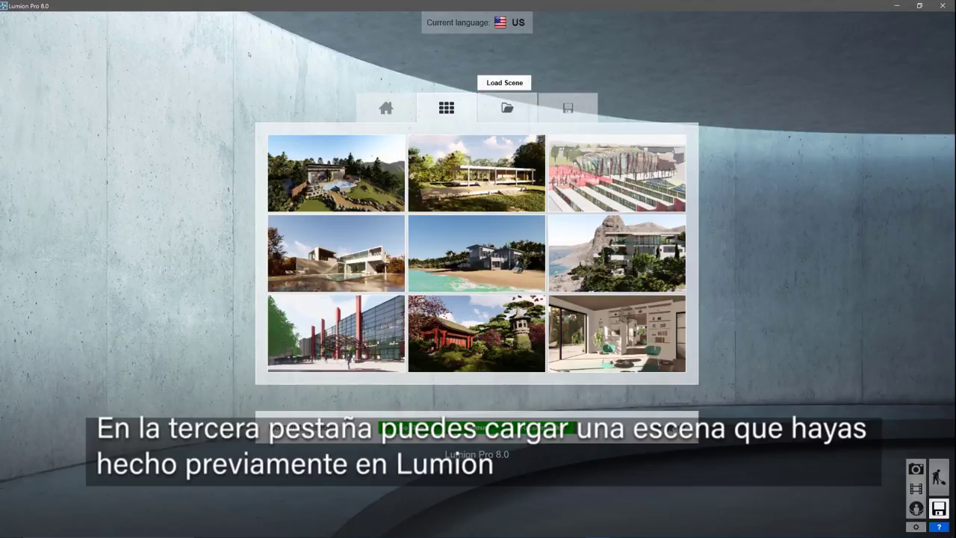
click(507, 107)
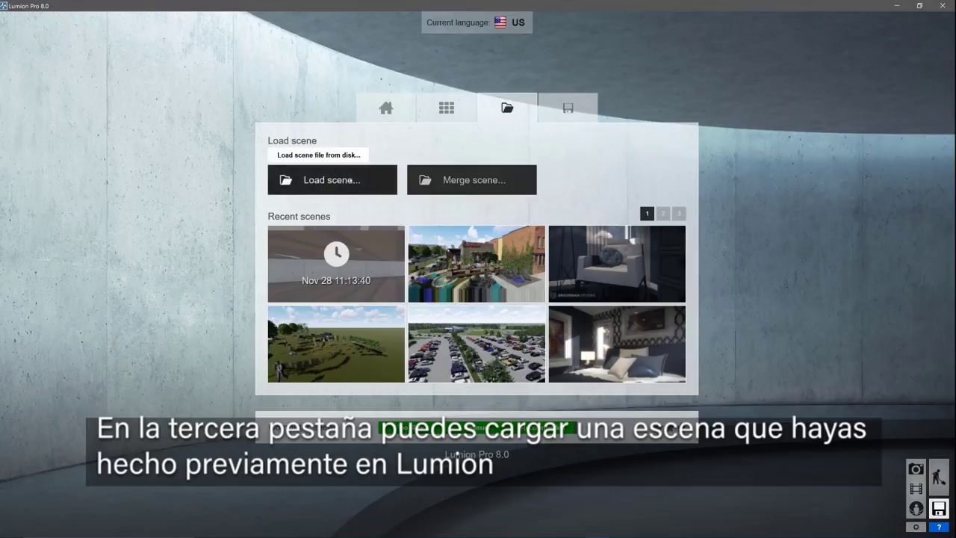
click(556, 110)
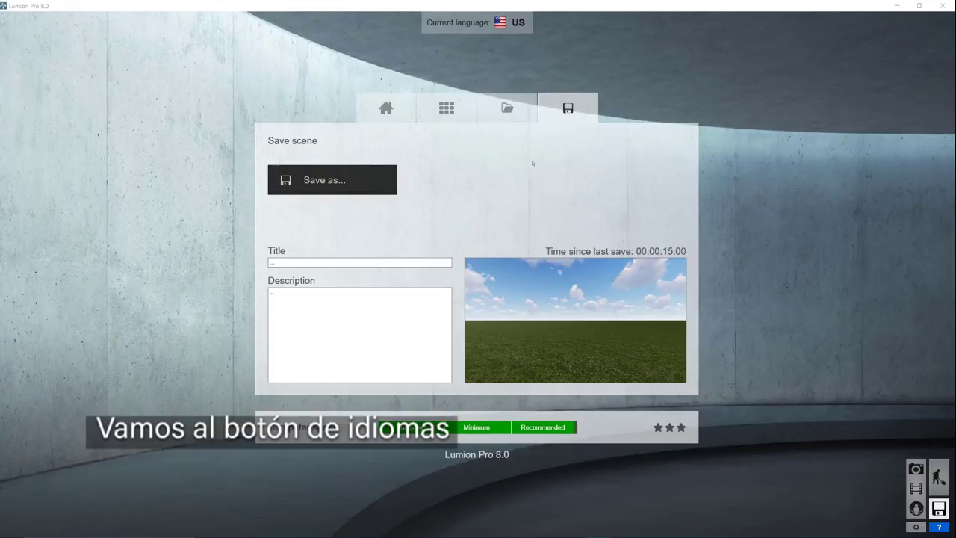
Keep US as the interface language and start a new scene from the Plain template
click(482, 24)
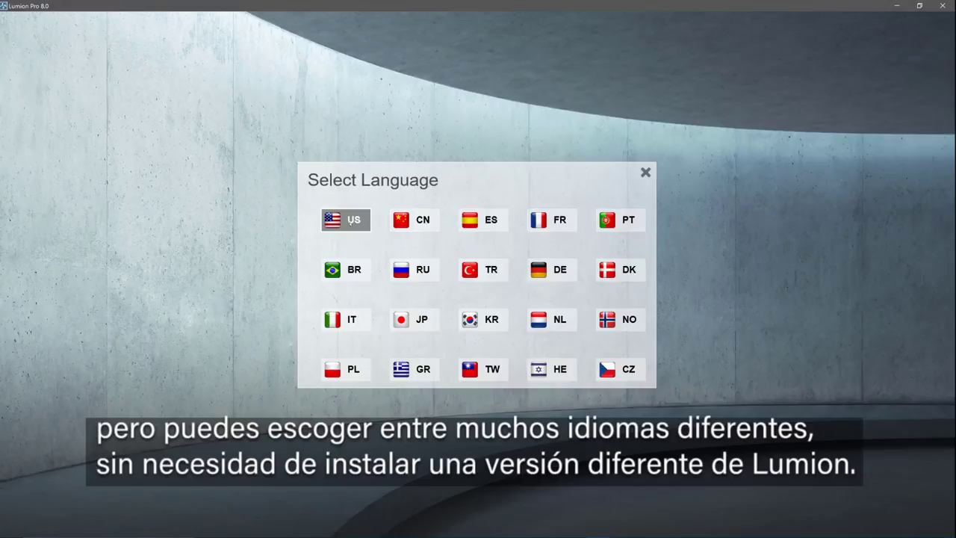
click(351, 218)
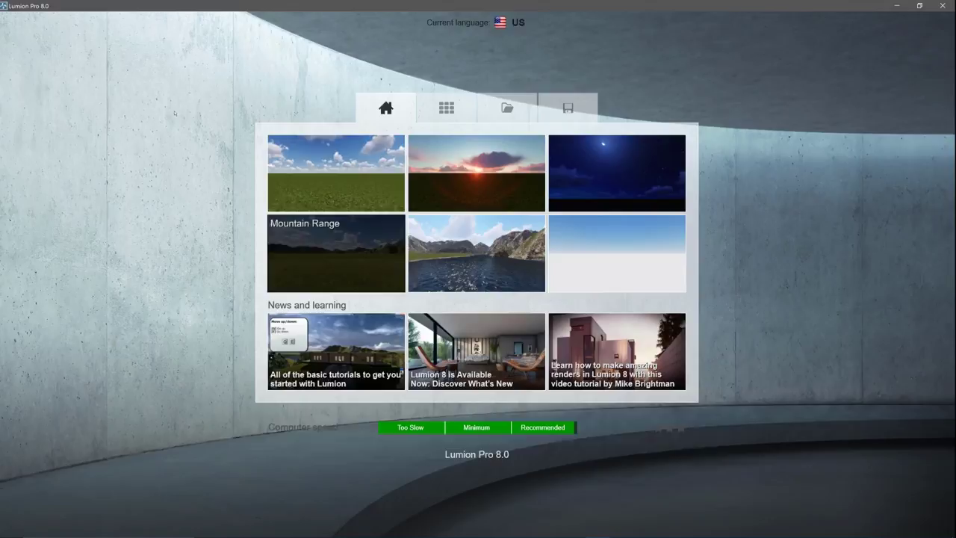
click(328, 173)
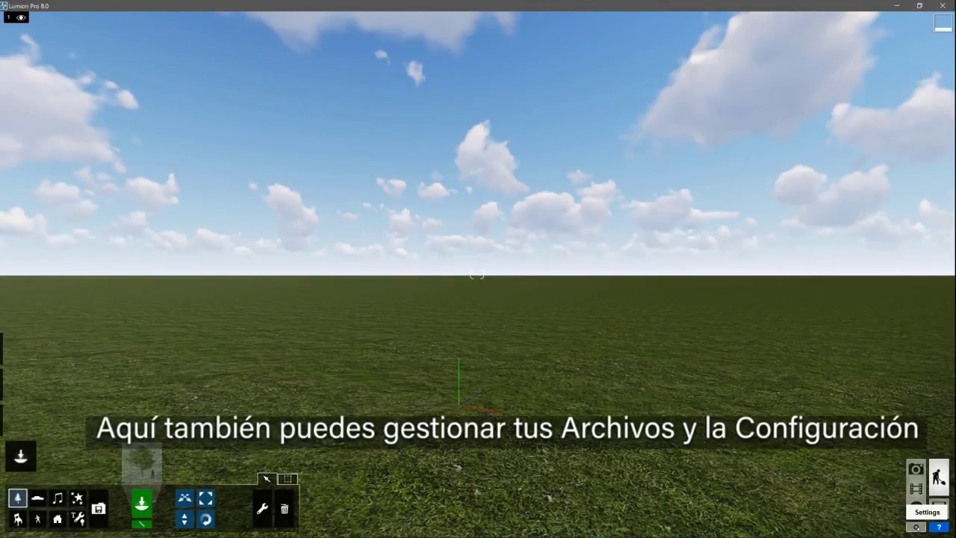
Open the settings, enable high quality trees in the editor and raise Editor Quality to four stars
click(916, 526)
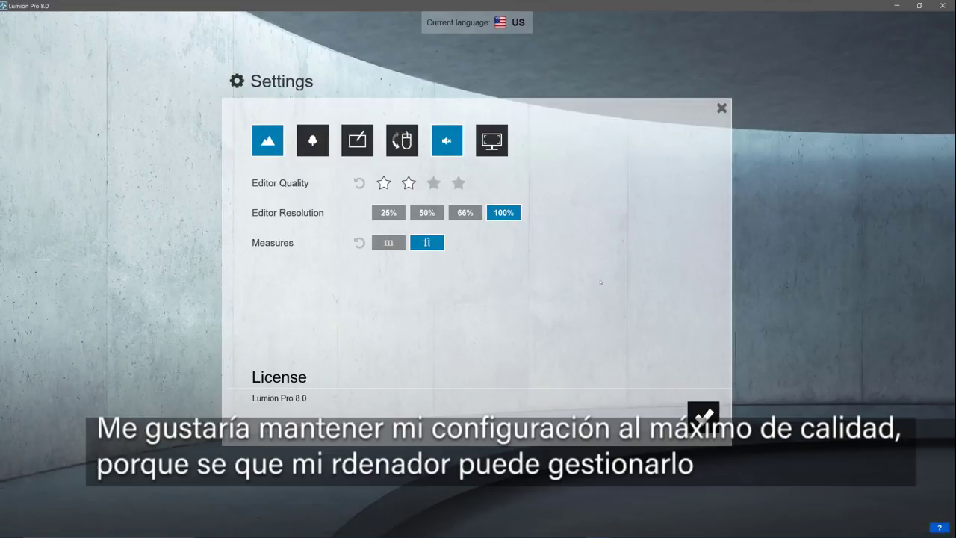
click(313, 141)
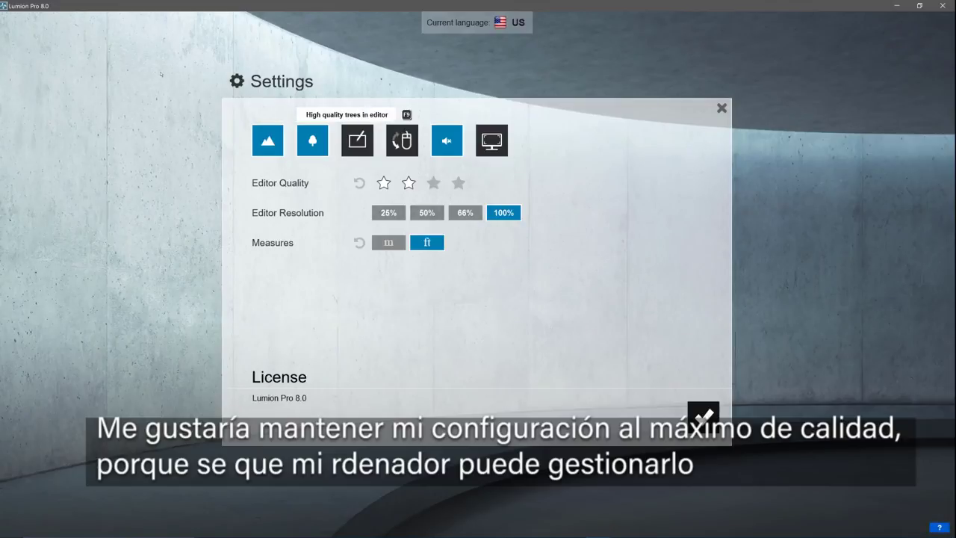
click(458, 182)
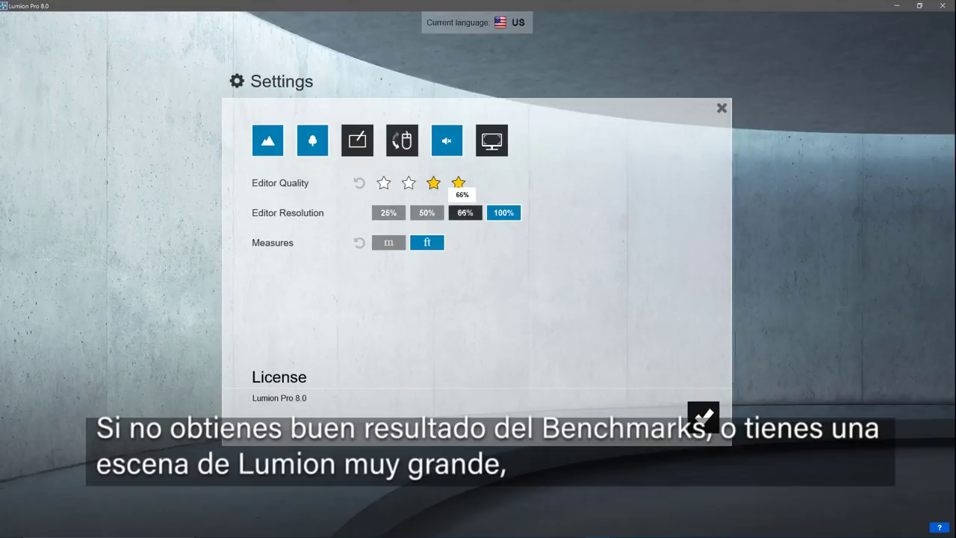
Lower the editor to 66% resolution and medium quality, disable high quality trees and terrain, and apply the settings
click(466, 212)
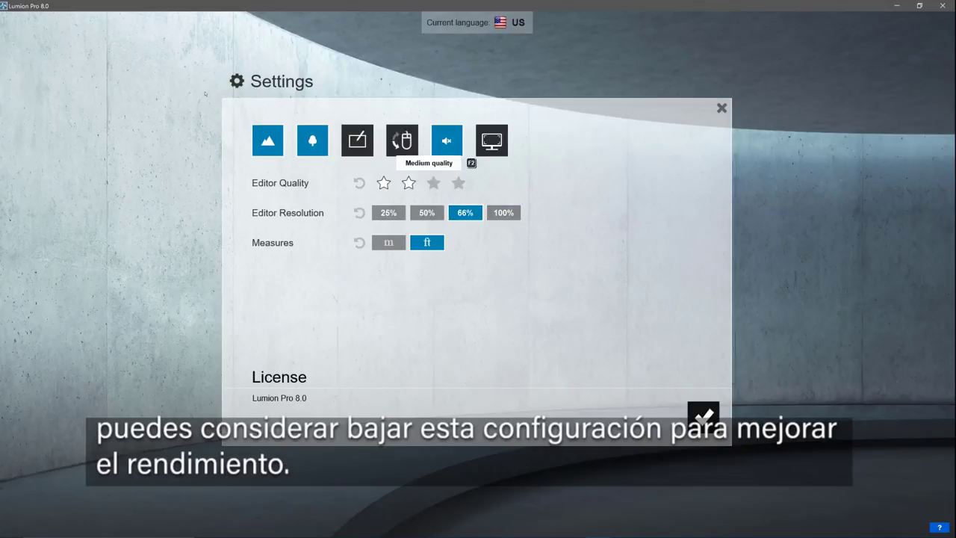
click(312, 140)
click(267, 140)
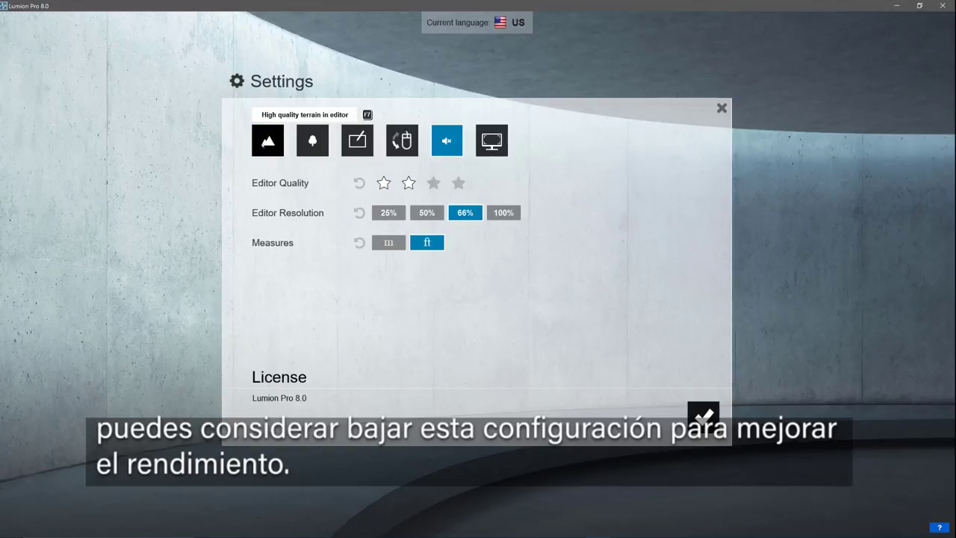
click(703, 415)
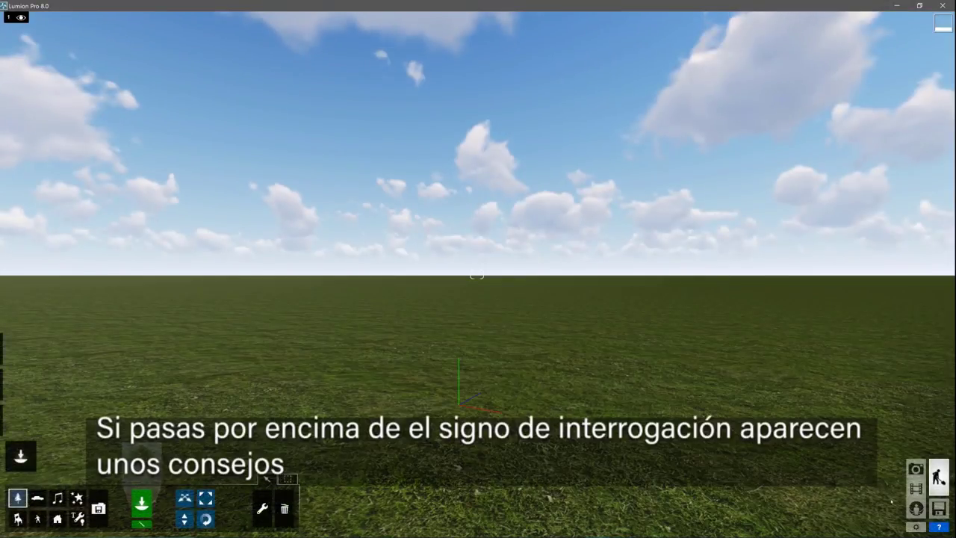
mouse_move(937, 526)
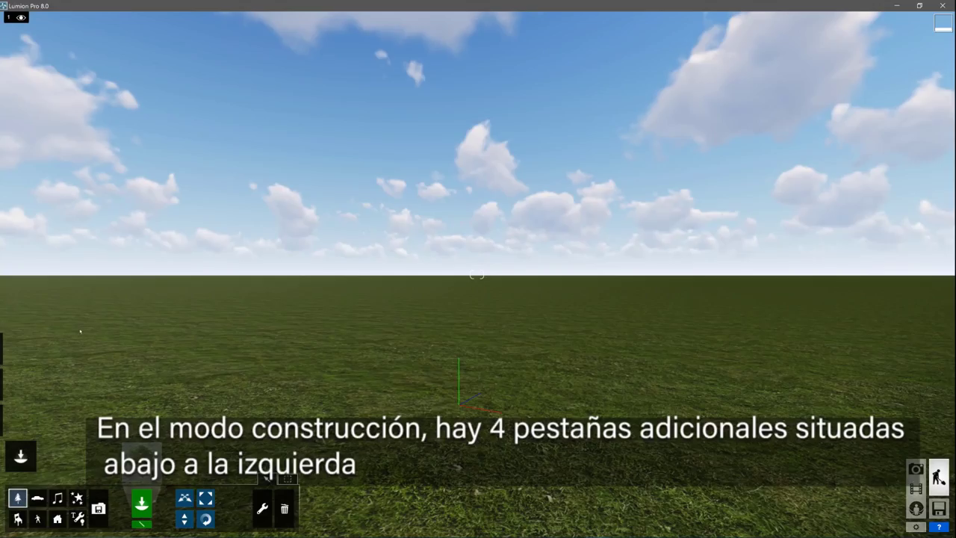
mouse_move(21, 349)
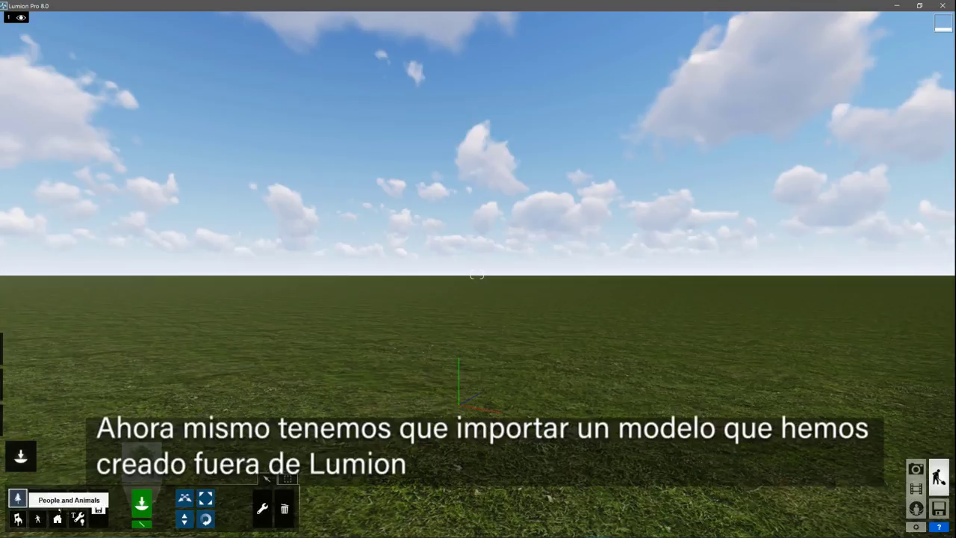
Import the SketchUp model TSWFA_BLVD Coffee Shop.skp under its default name without animations and place it on the grass plain
click(98, 508)
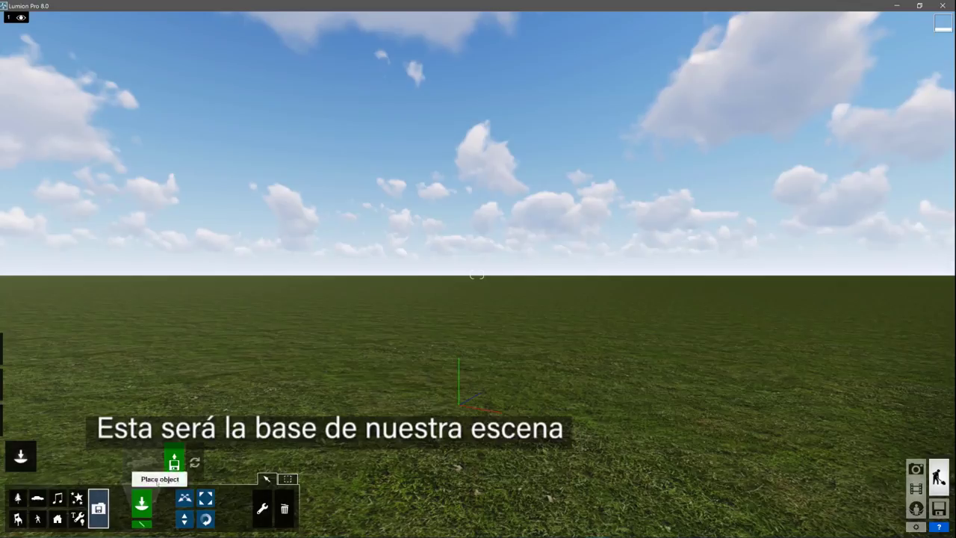
click(174, 463)
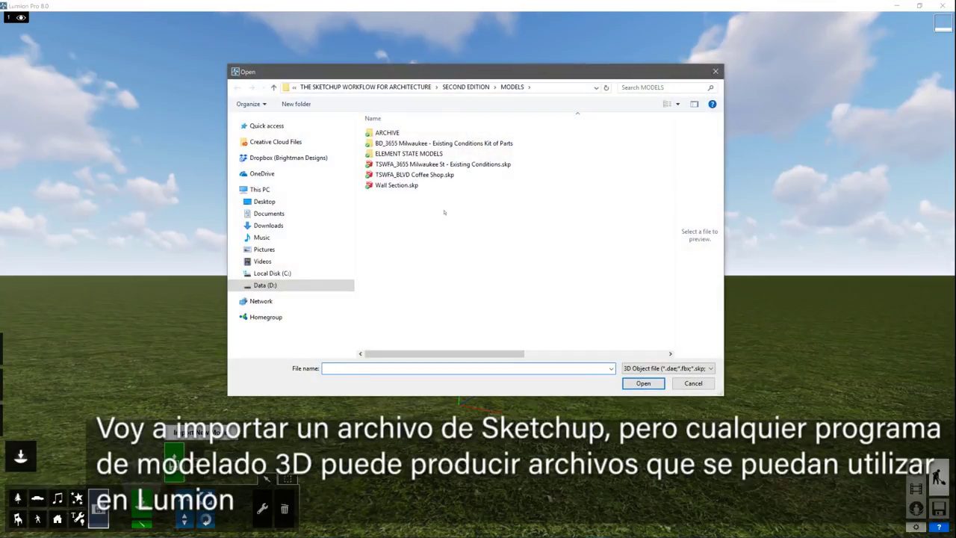
click(414, 174)
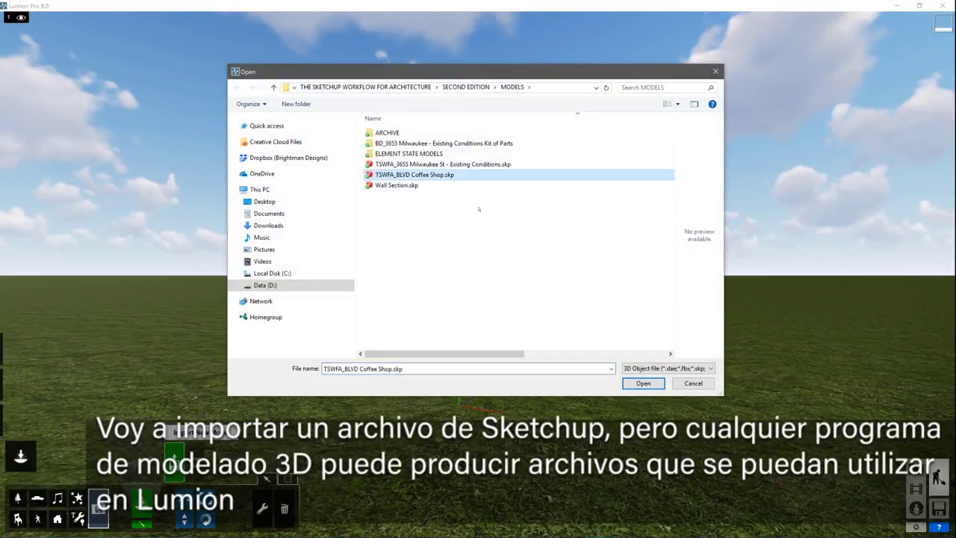
click(700, 368)
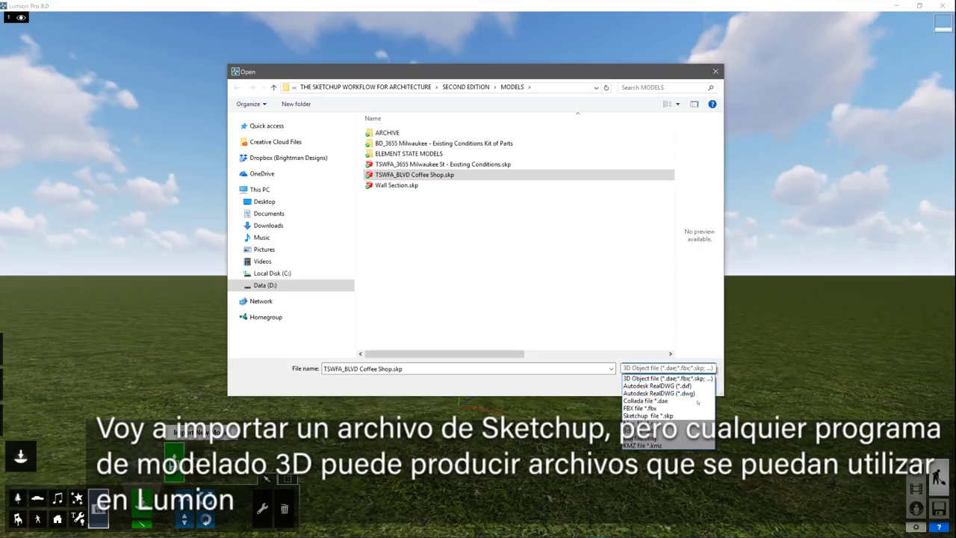
click(647, 415)
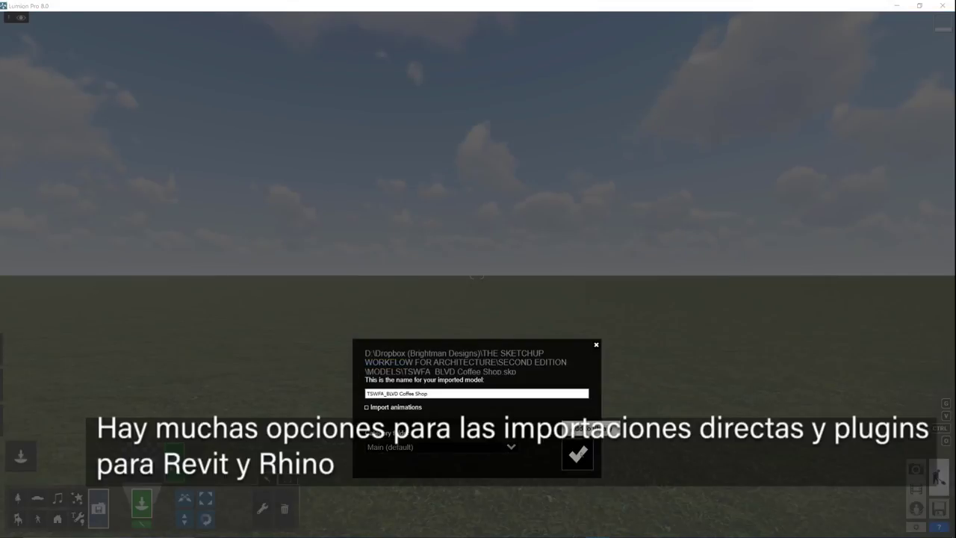
click(577, 453)
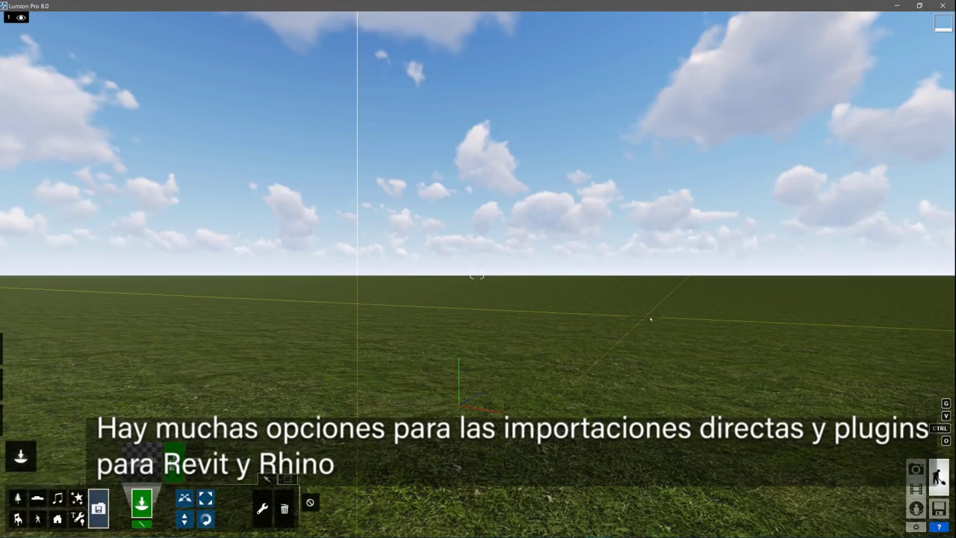
click(650, 318)
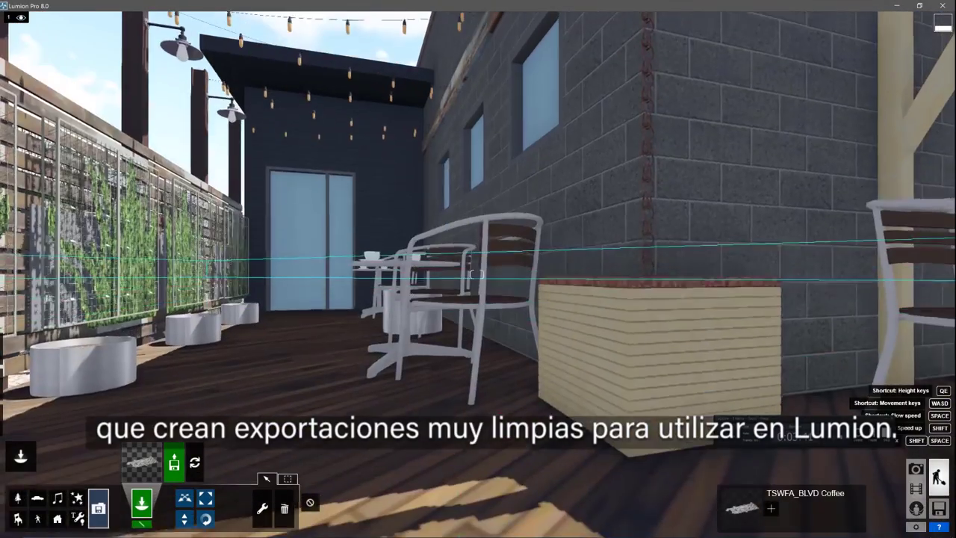
Examine the coffee shop model from the street, its front garden and the patio seating area
key(s)
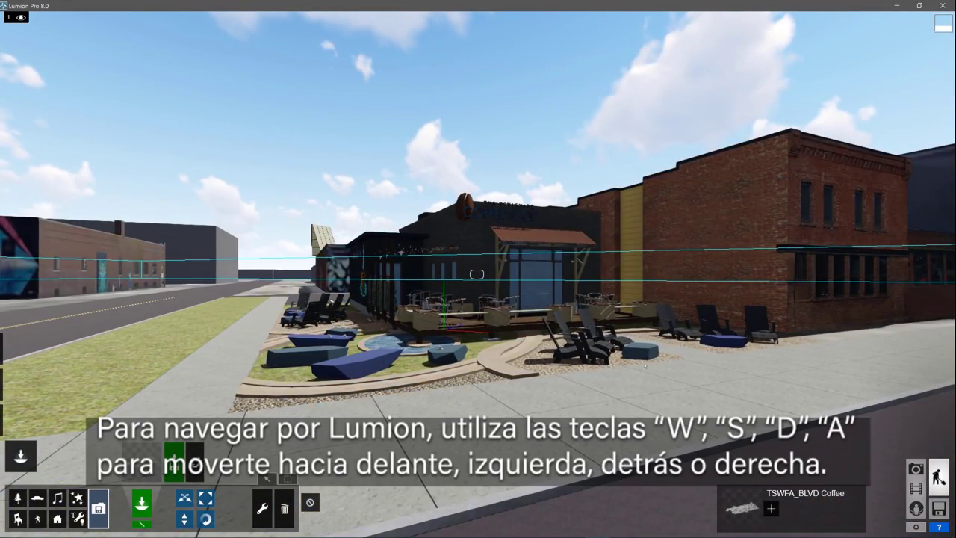
key(w)
key(a)
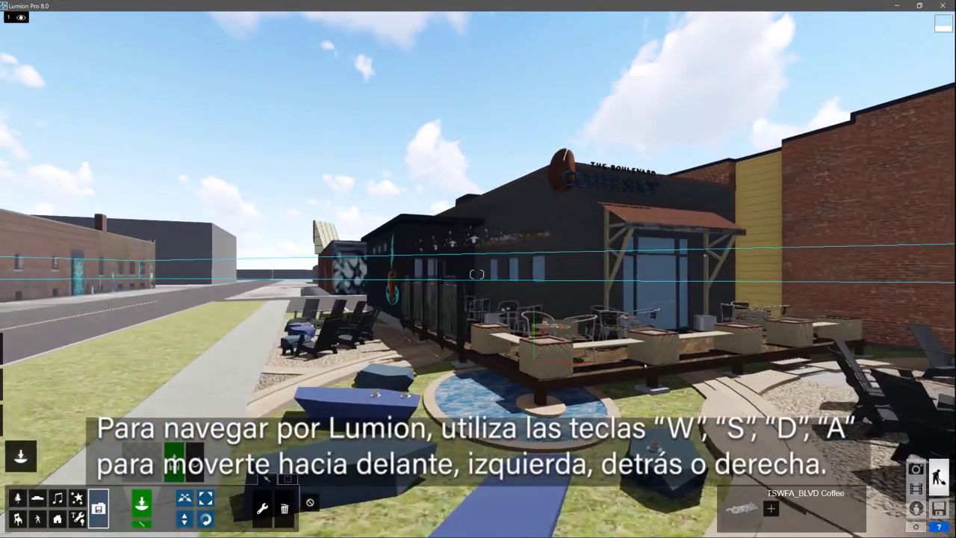
key(s)
key(s)
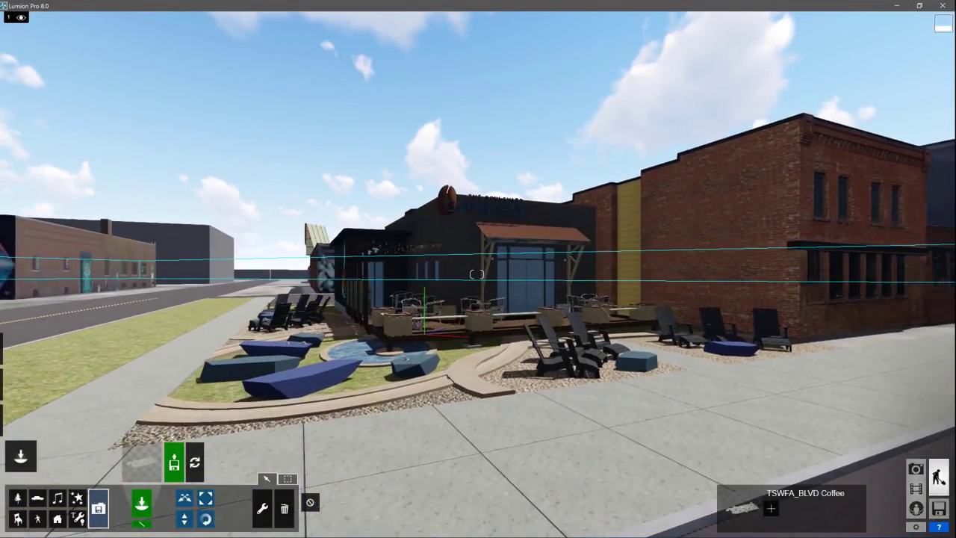
right_drag(476, 274, 427, 294)
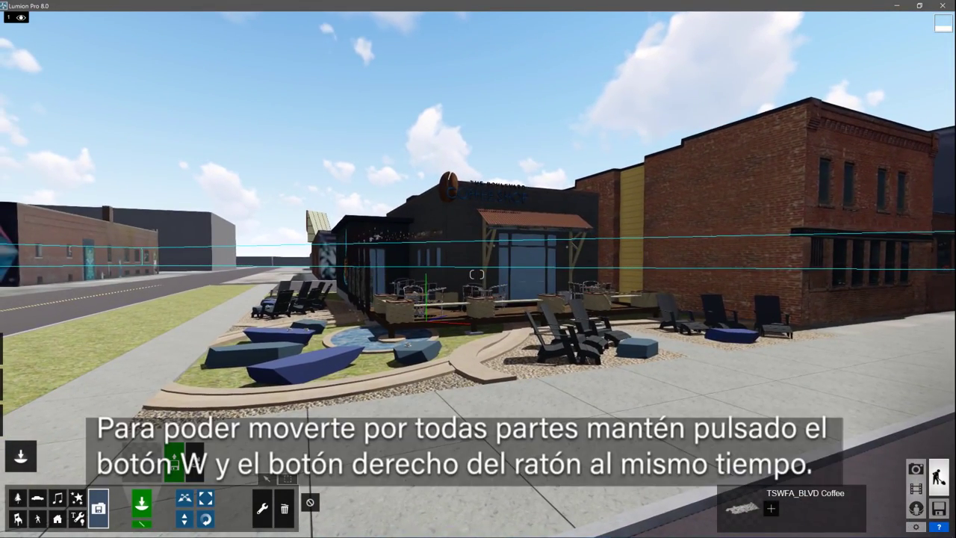
key(w)
right_drag(476, 274, 523, 274)
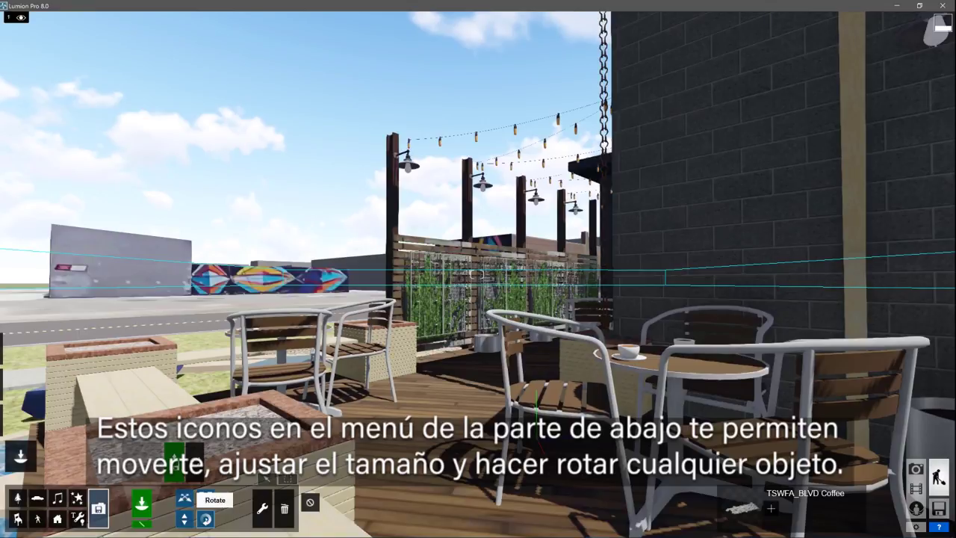
Move the coffee shop model to the exact position X 0, Y 5, Z 0 ft
click(184, 498)
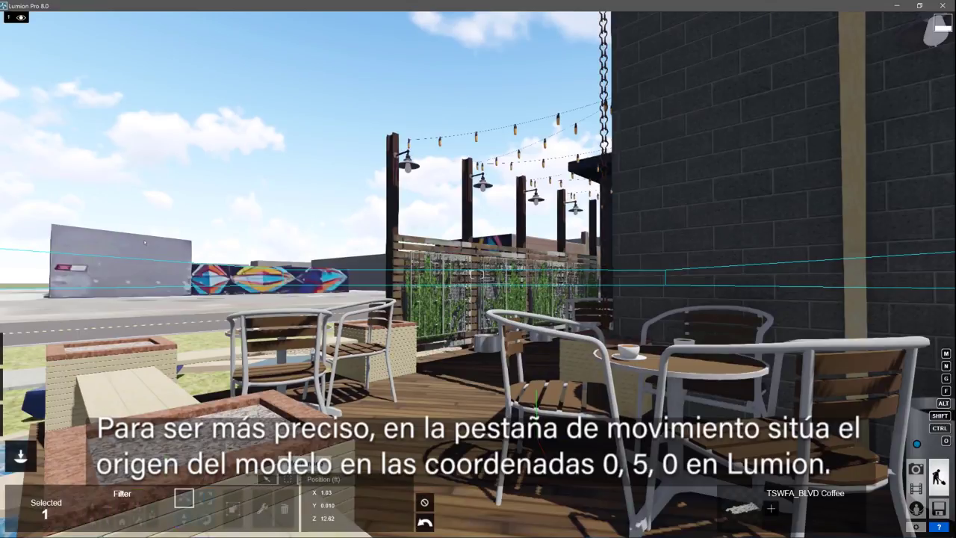
click(333, 492)
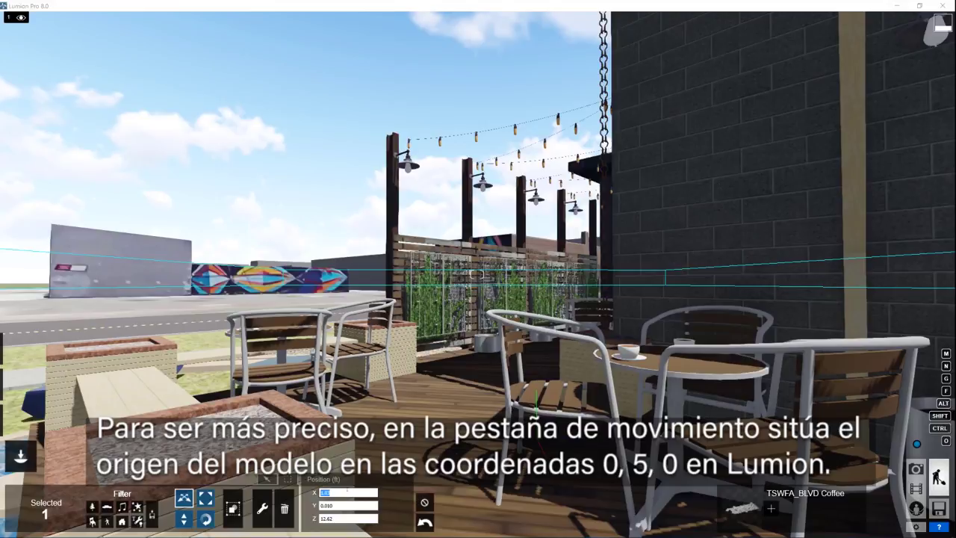
text(0)
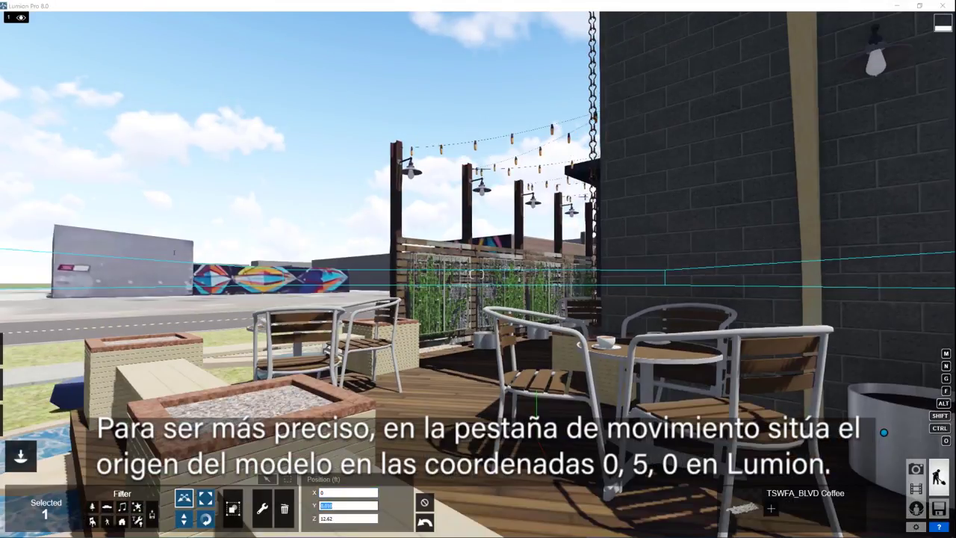
text(5)
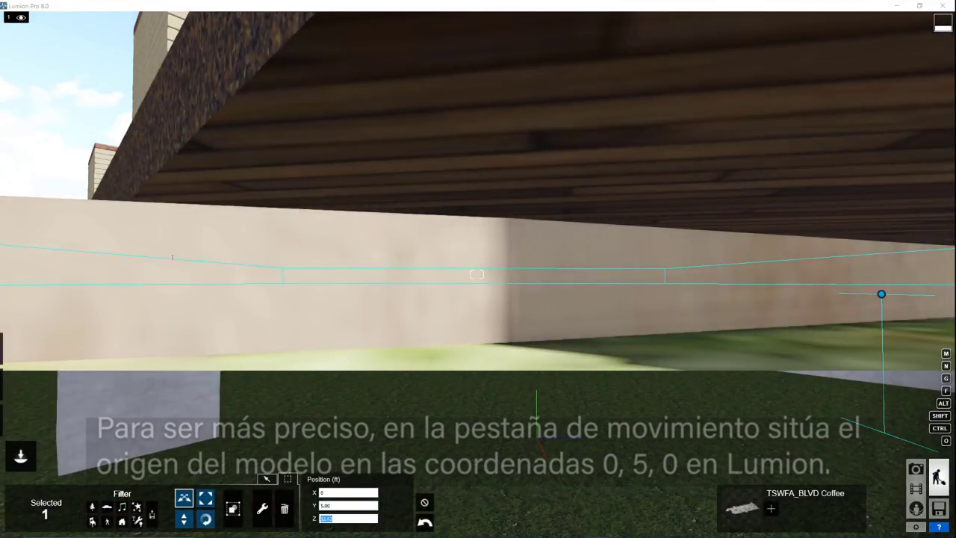
text(0s)
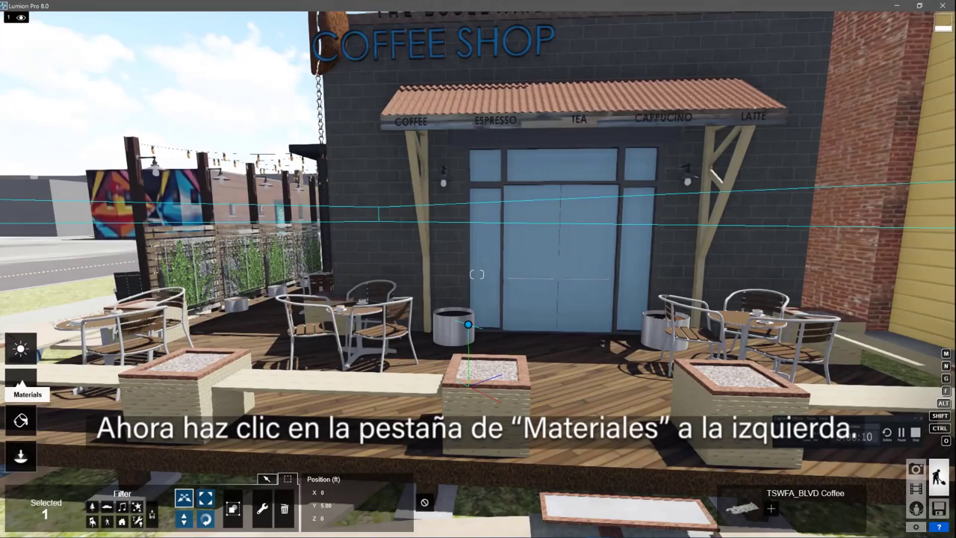
Open the material library for the blue entrance glass and browse its Nature, Indoor, Outdoor and Custom categories
click(21, 380)
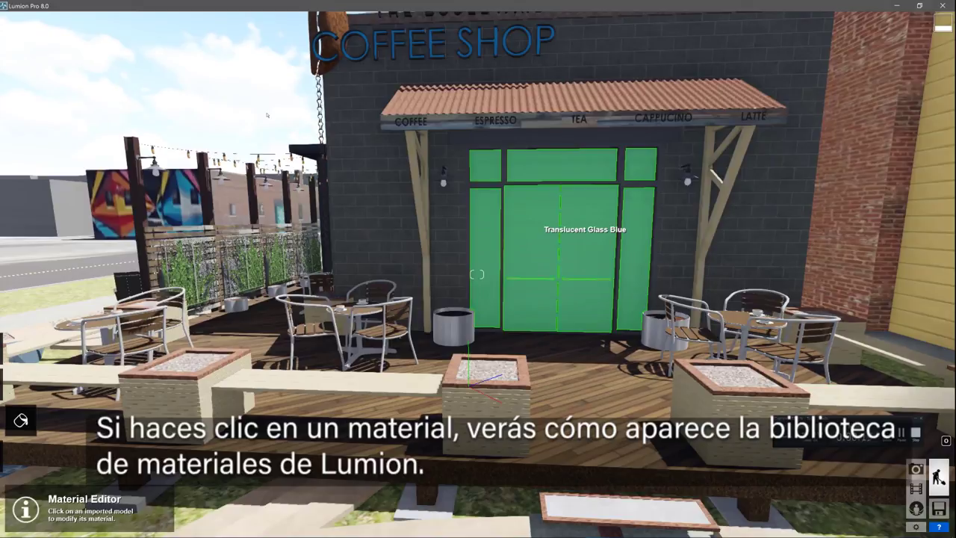
click(584, 239)
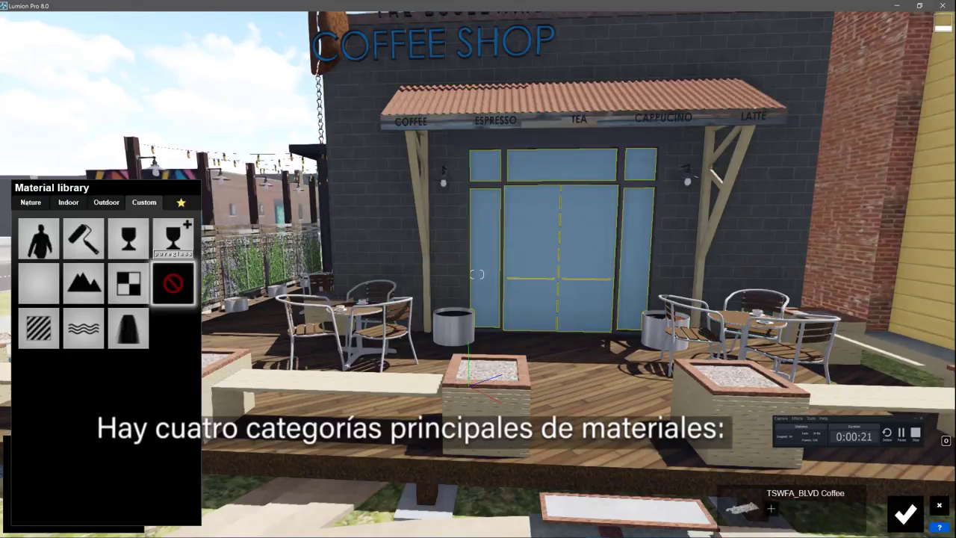
click(27, 203)
click(68, 203)
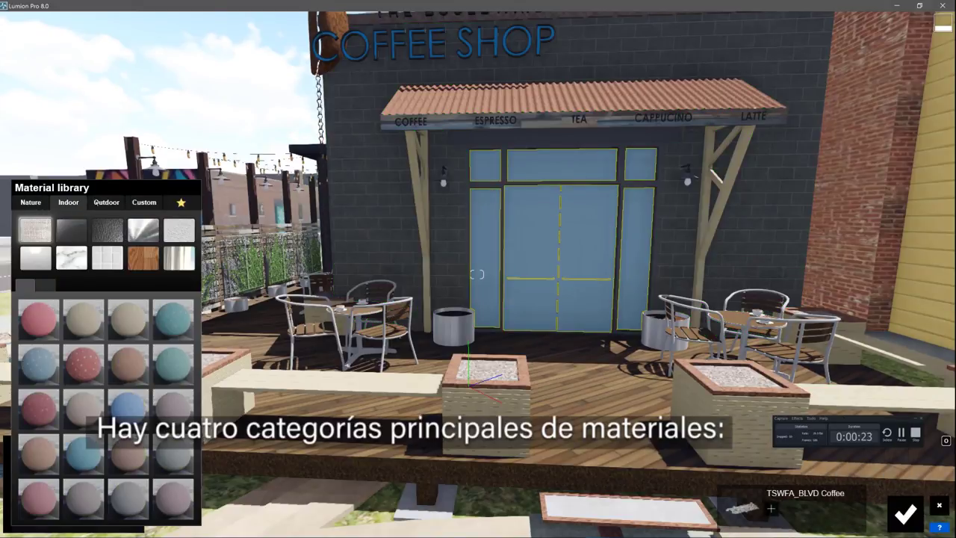
click(107, 201)
click(144, 201)
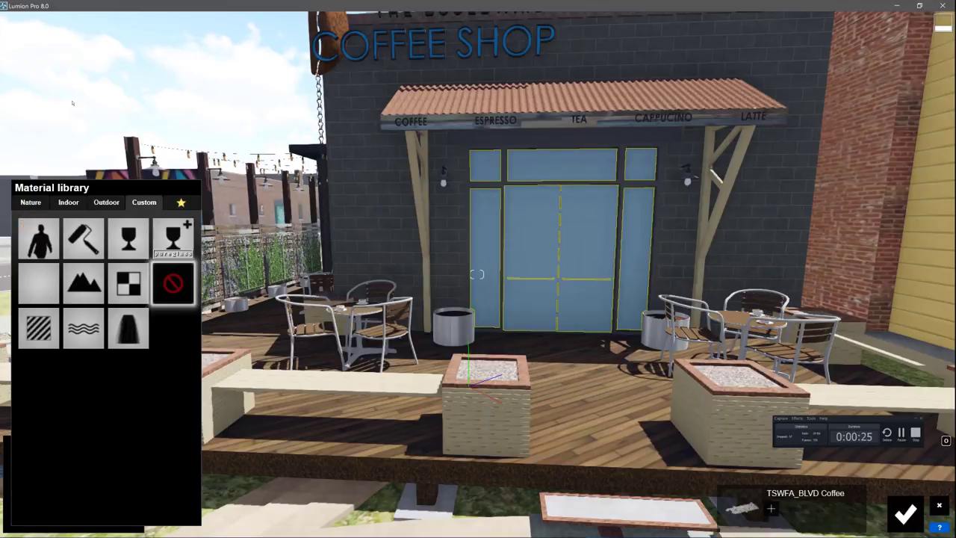
Look through the rock and water groups of the Nature materials, and compare them with the Custom and Outdoor categories
click(30, 202)
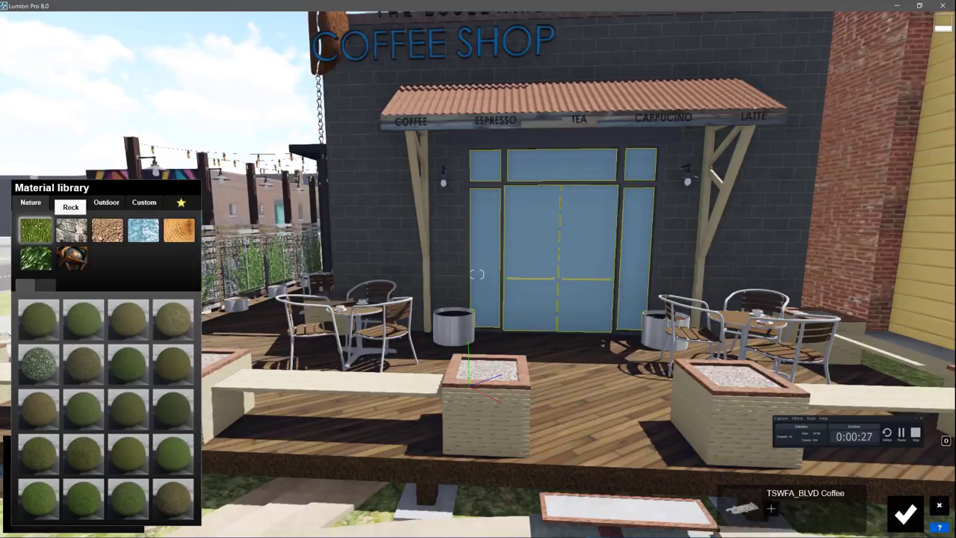
click(71, 230)
click(143, 230)
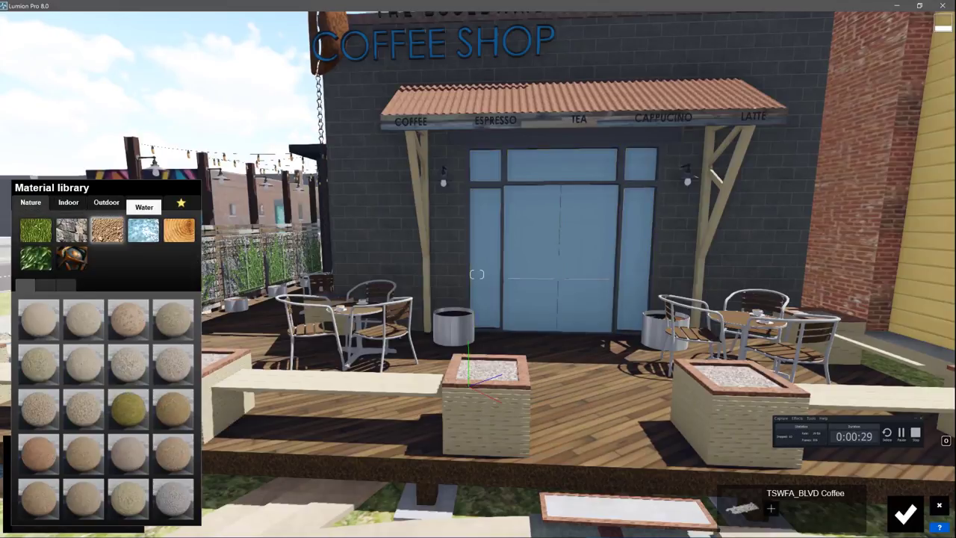
click(144, 202)
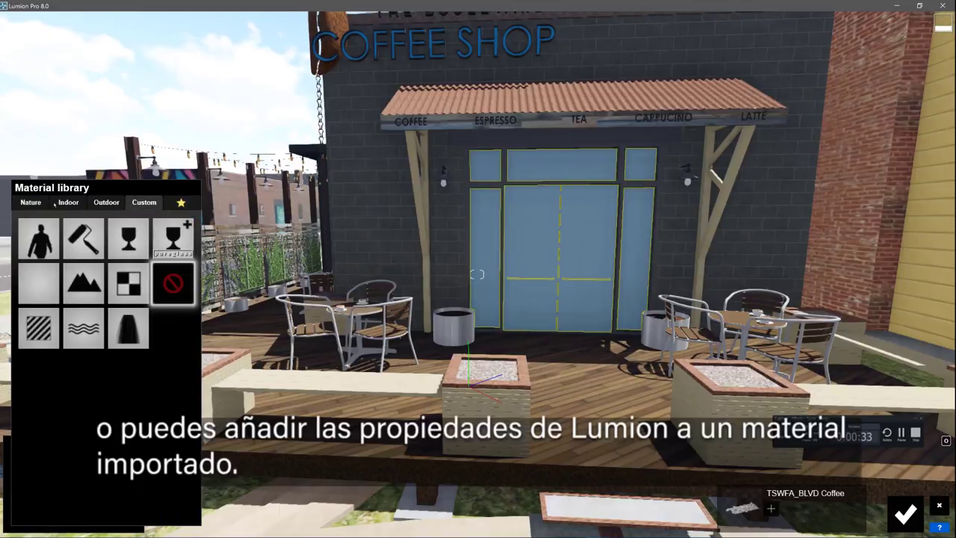
click(103, 202)
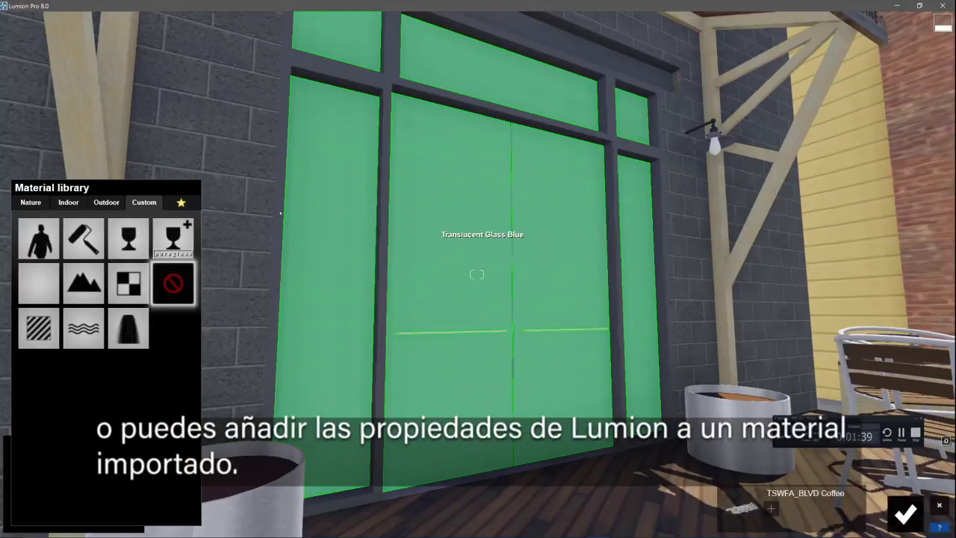
Replace the imported glass, grass and fountain water with Lumion materials, and adjust the water's wave height
click(129, 239)
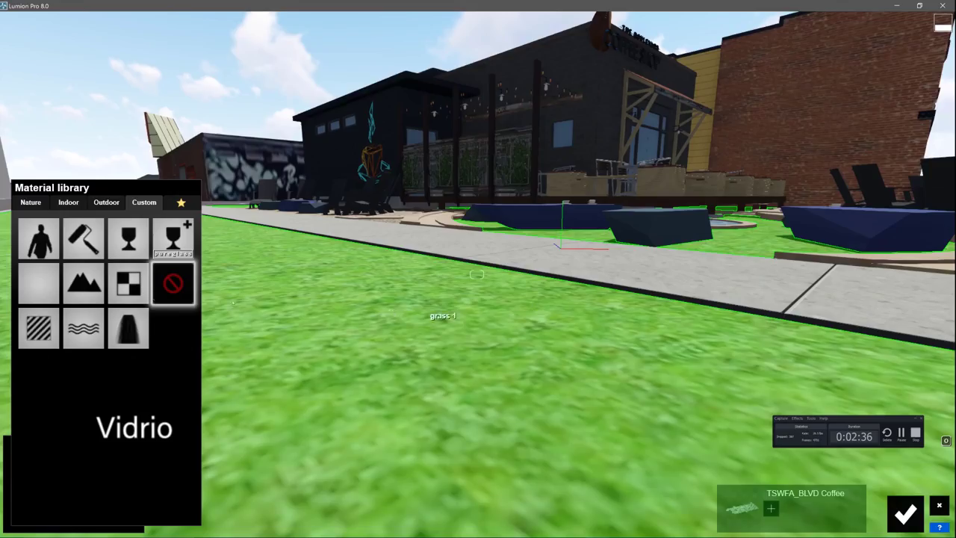
click(84, 237)
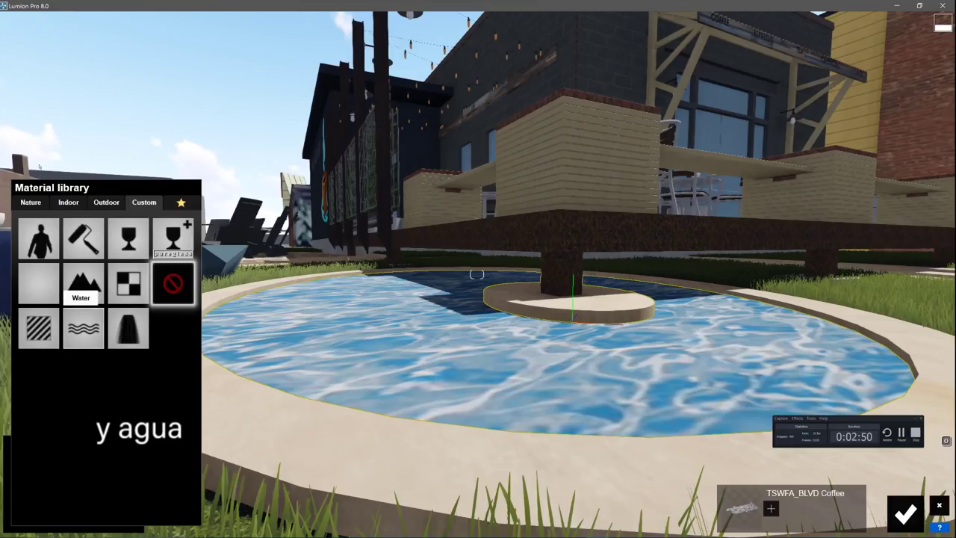
click(84, 327)
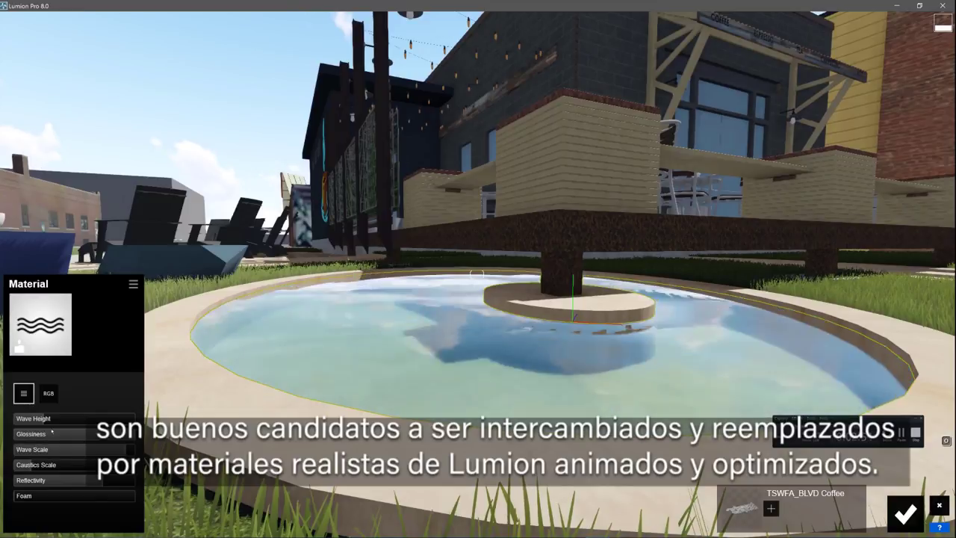
drag(44, 422, 27, 424)
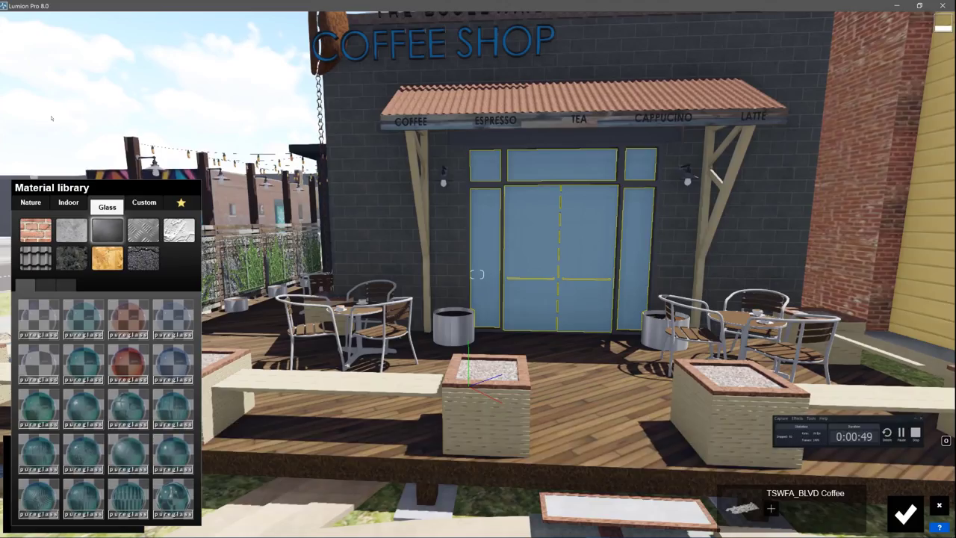
Give the entrance doors and windows a tinted pureglass material, raise its opacity and add a little relief
click(173, 318)
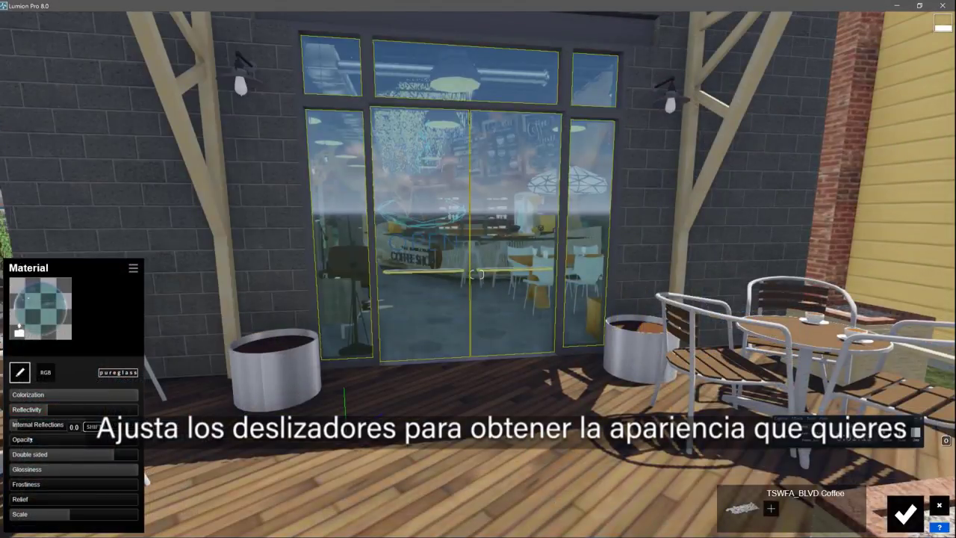
drag(30, 440, 90, 440)
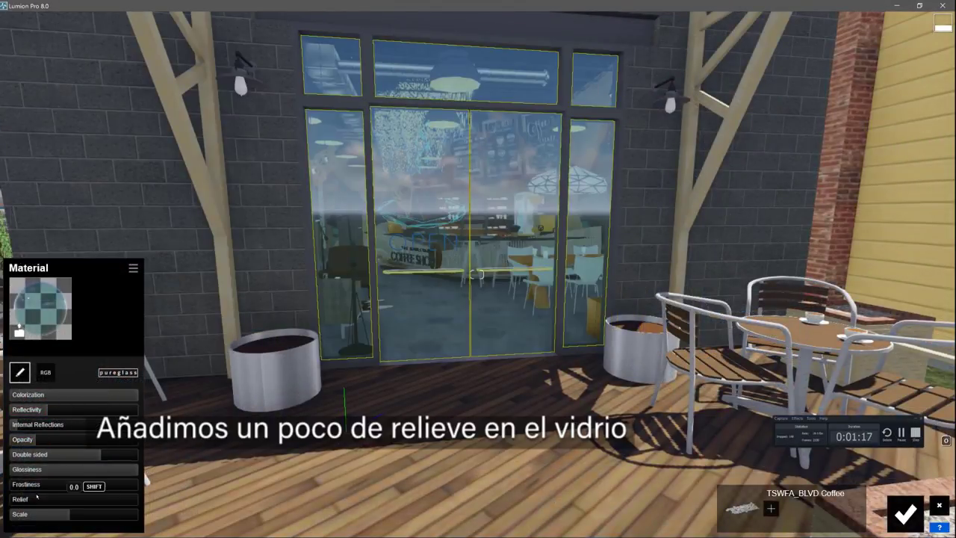
drag(20, 499, 45, 499)
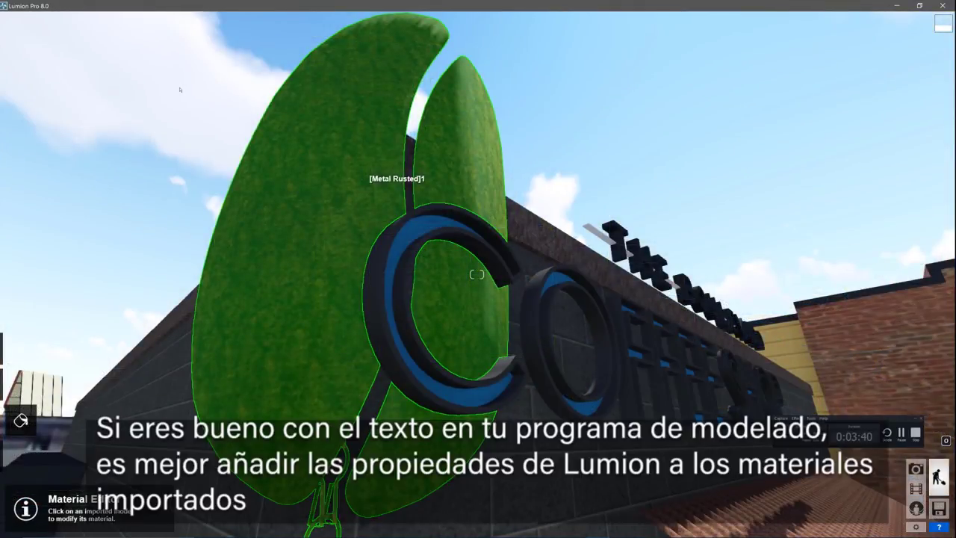
Apply the Standard material to the rusted metal coffee bean sign and adjust its gloss, reflectivity and relief
click(359, 180)
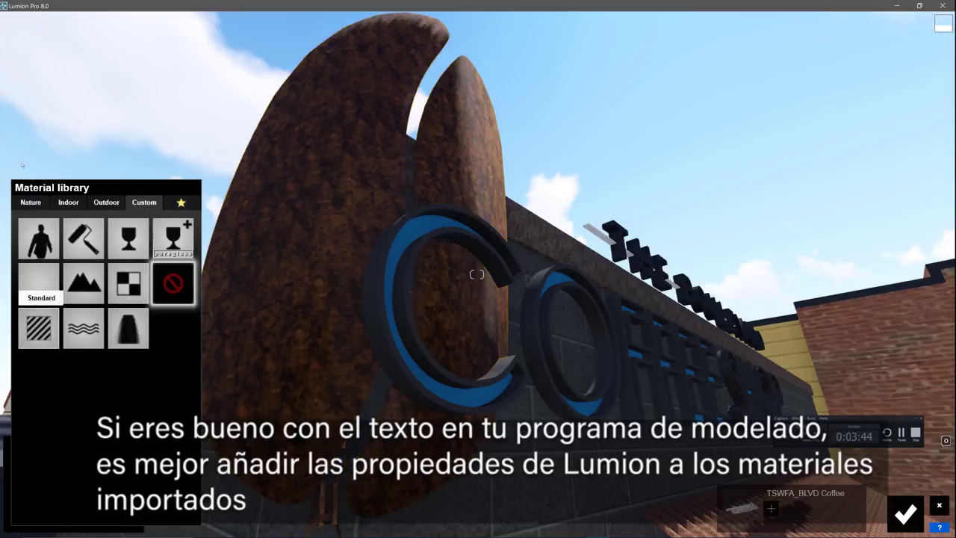
click(39, 283)
drag(85, 372, 139, 372)
drag(138, 372, 64, 400)
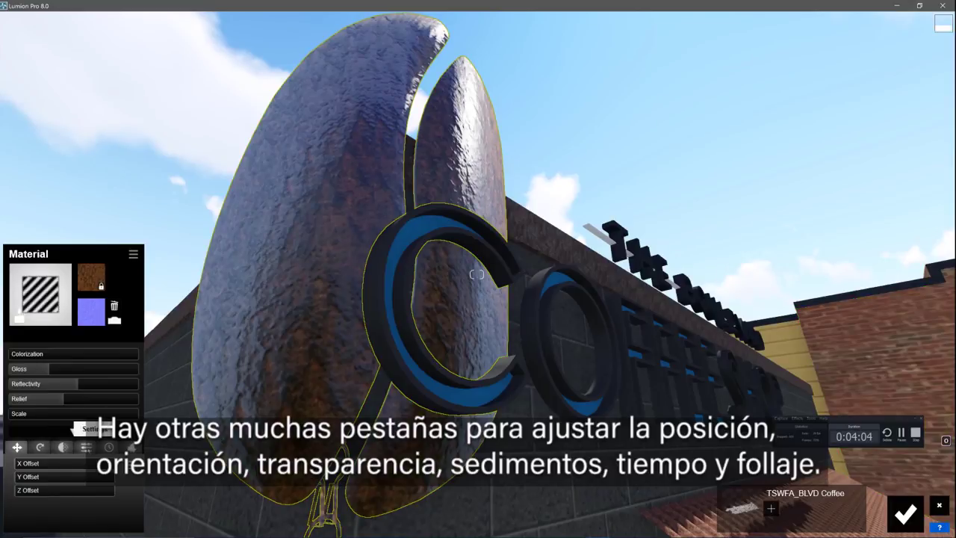
Add weathering to the coffee bean sign's material and choose a weathering type for it
click(109, 447)
drag(18, 464, 36, 468)
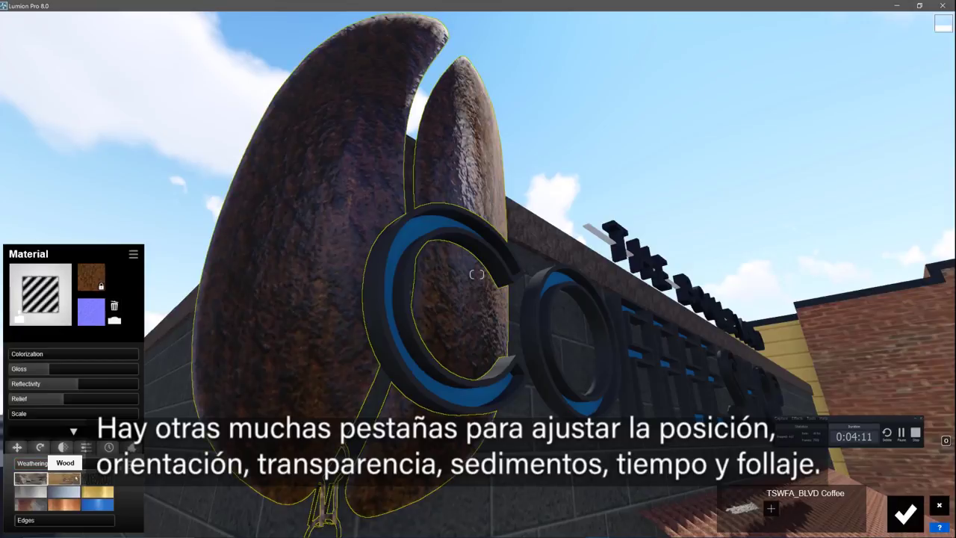
click(32, 493)
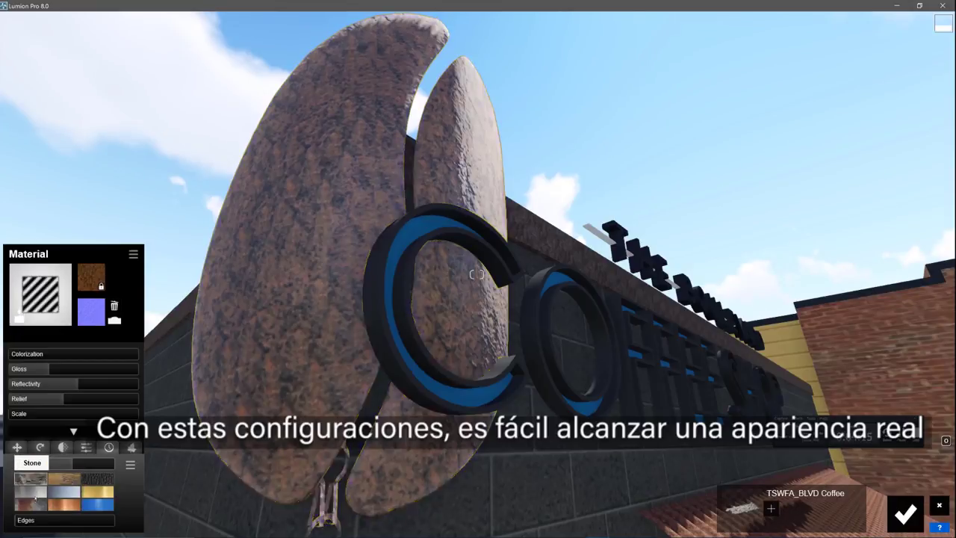
click(30, 492)
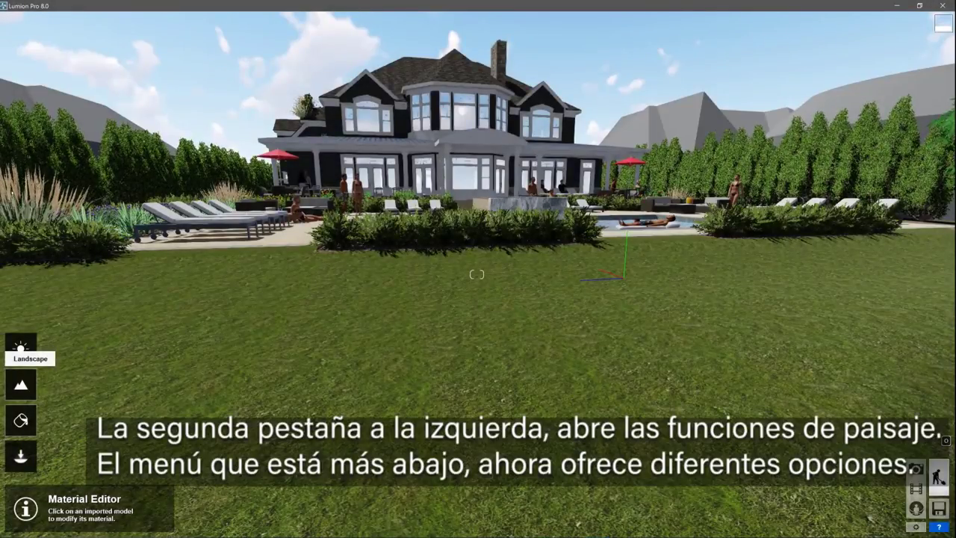
Turn on landscape grass for the lawn in front of the house and reduce the grass wildness
click(20, 383)
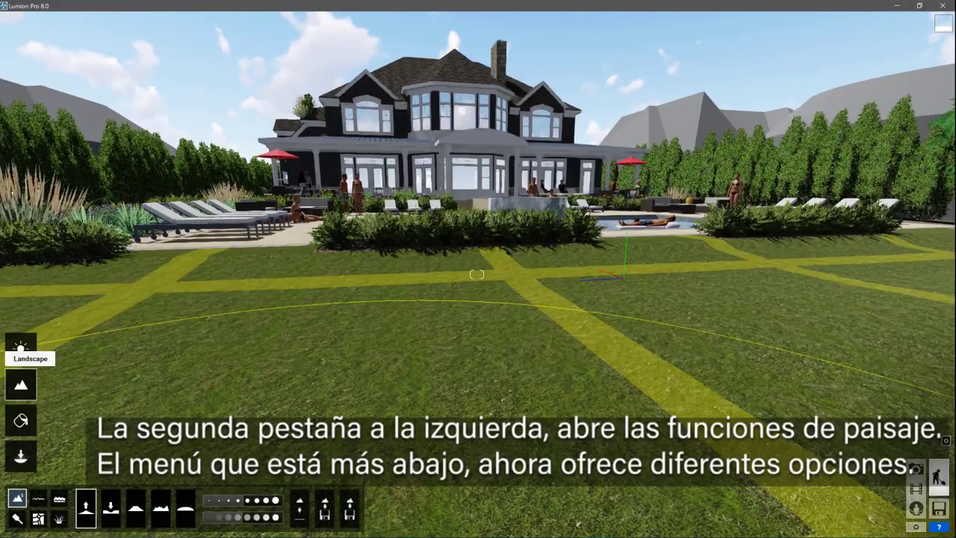
click(59, 518)
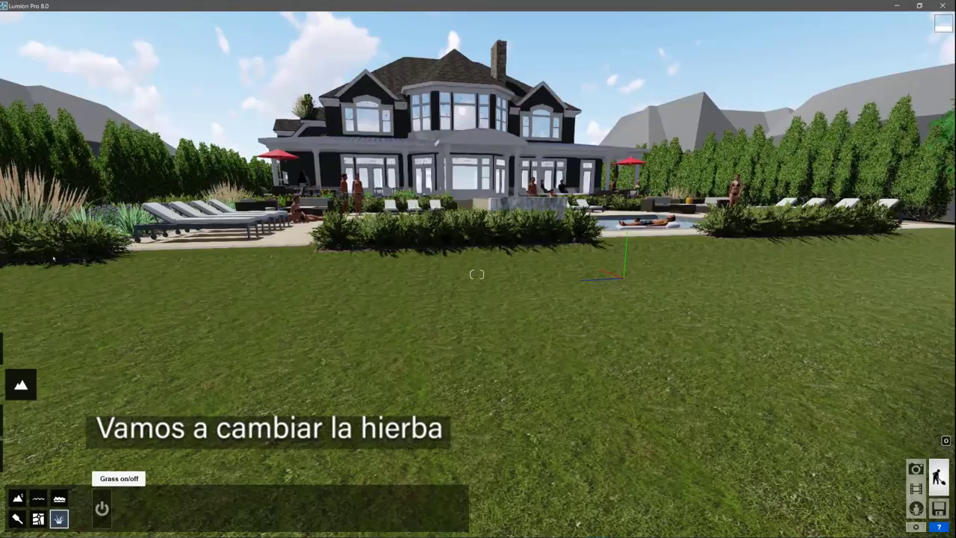
click(102, 508)
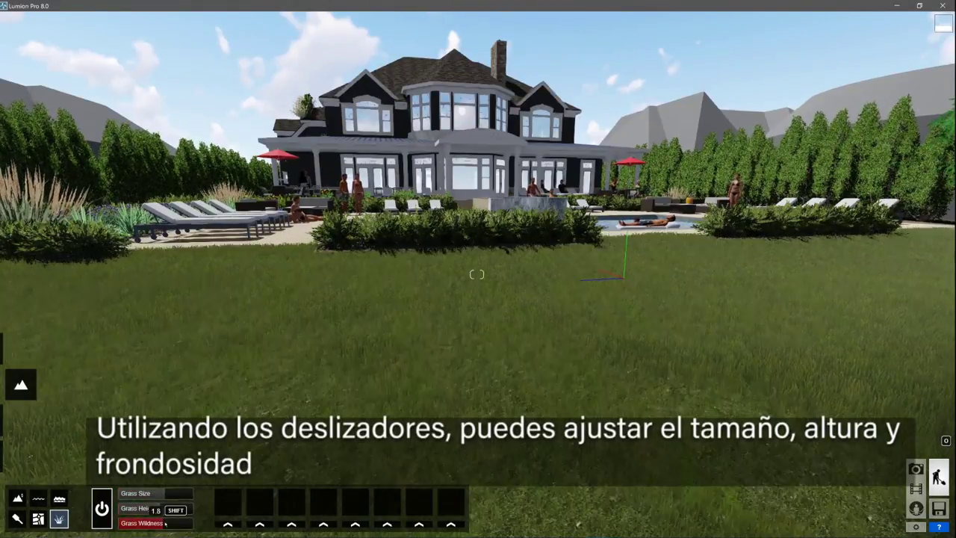
drag(165, 524, 138, 524)
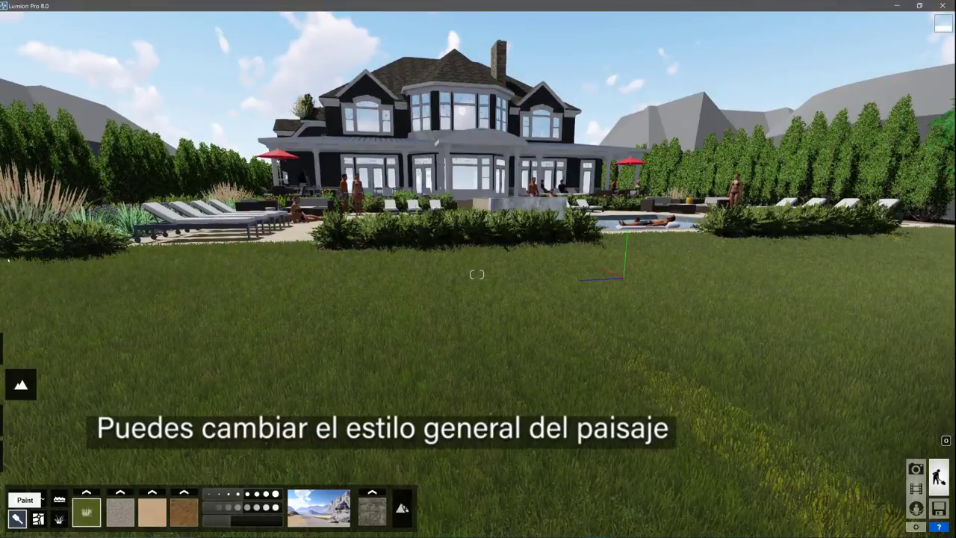
Change the landscape style to a green mountain meadow and paint sand across the lawn in front of the house
click(318, 508)
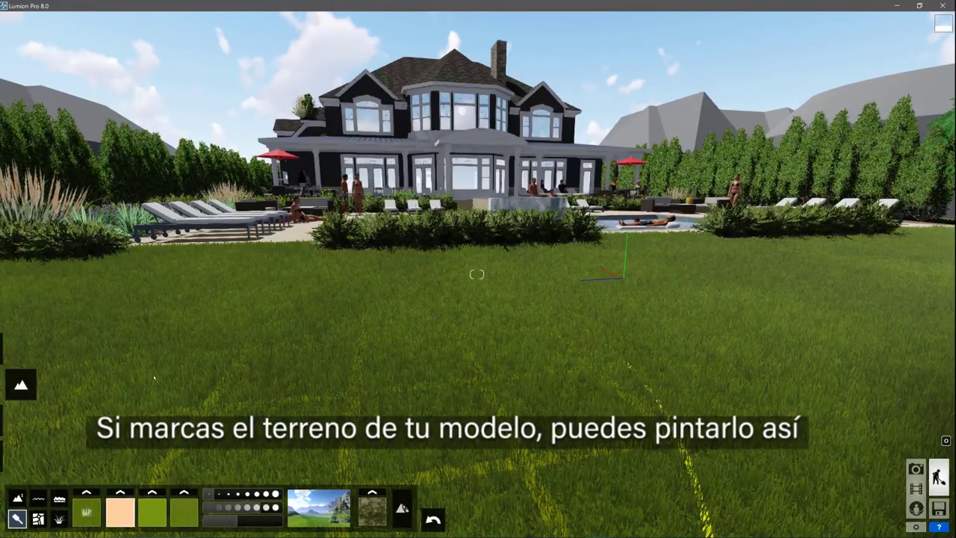
mouse_move(163, 382)
mouse_down()
mouse_move(765, 381)
mouse_move(933, 347)
mouse_move(903, 284)
mouse_move(889, 340)
mouse_move(497, 466)
mouse_move(340, 454)
mouse_up()
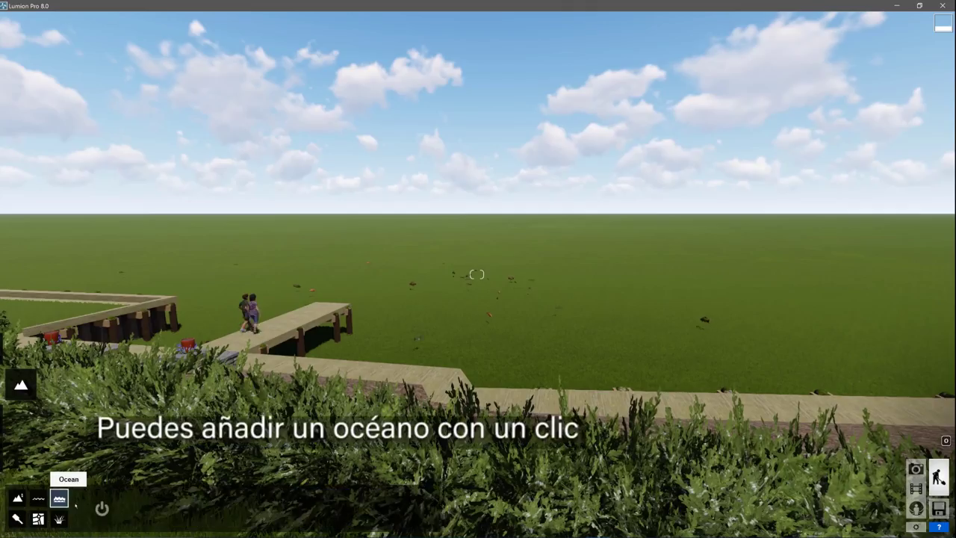
Add an ocean around the dock, raise its height, and adjust its wave intensity, wind direction and color
click(59, 497)
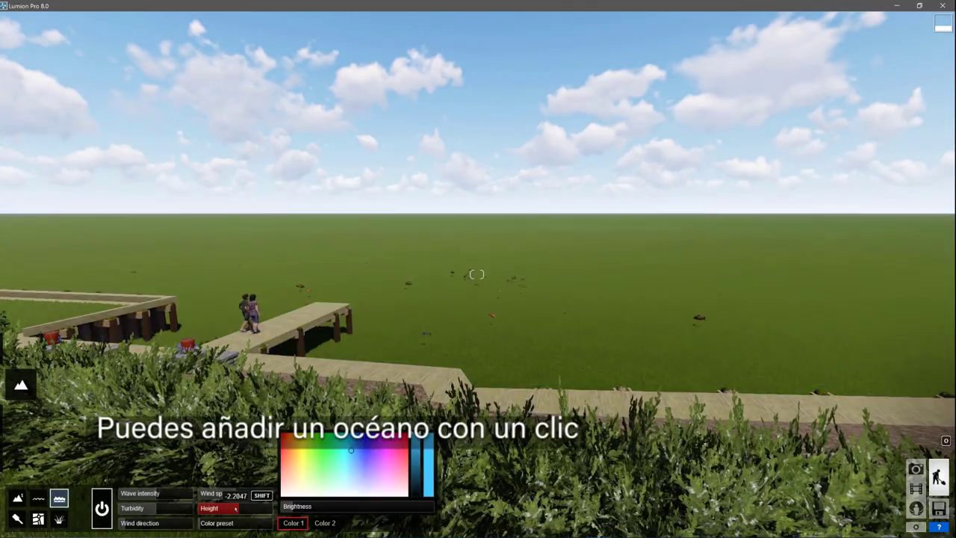
drag(235, 508, 265, 515)
drag(353, 449, 367, 437)
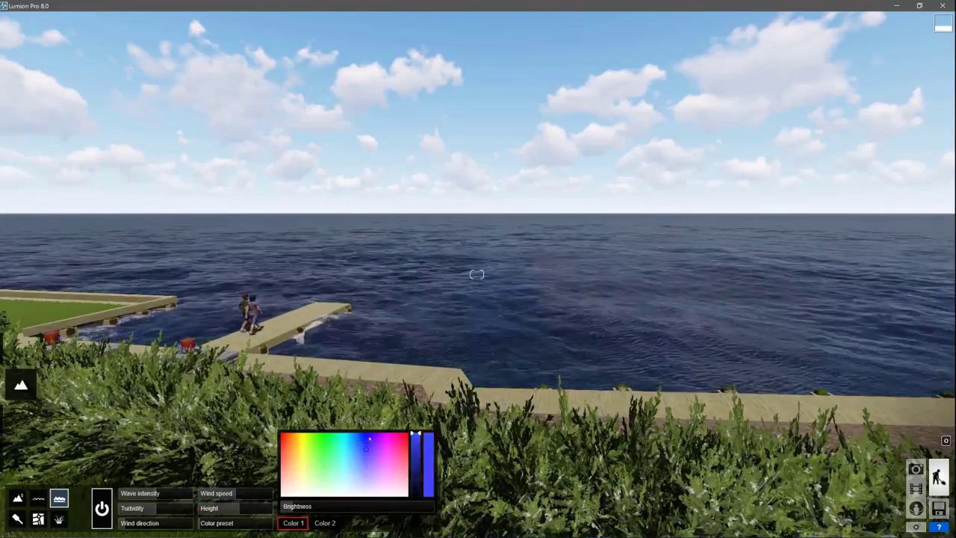
drag(155, 492, 192, 492)
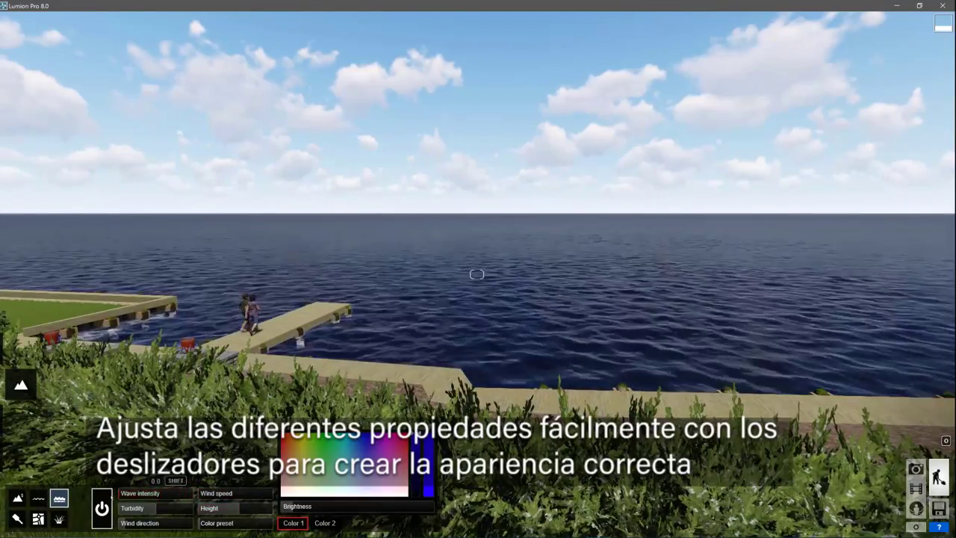
drag(241, 523, 273, 524)
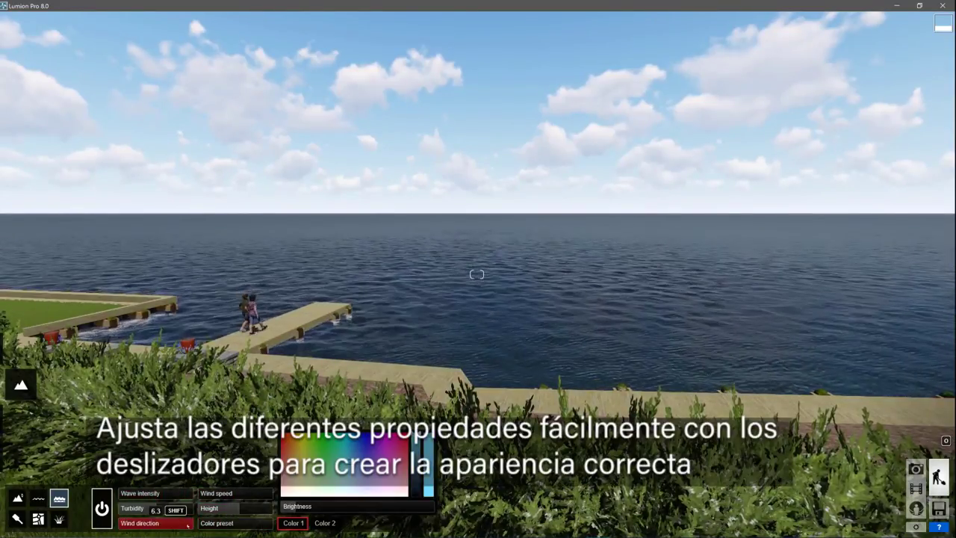
Move the sun to the west and low over the ocean, choose a different cloud type and increase the cloud amount
mouse_move(21, 384)
click(21, 348)
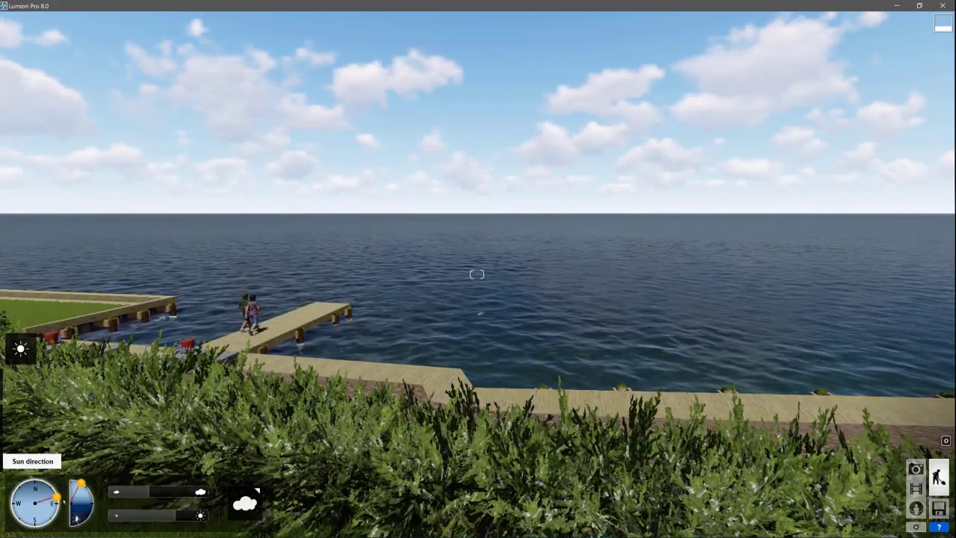
mouse_move(49, 486)
mouse_down()
mouse_move(57, 501)
mouse_move(86, 489)
mouse_move(91, 497)
mouse_move(41, 523)
mouse_move(12, 509)
mouse_up()
click(245, 503)
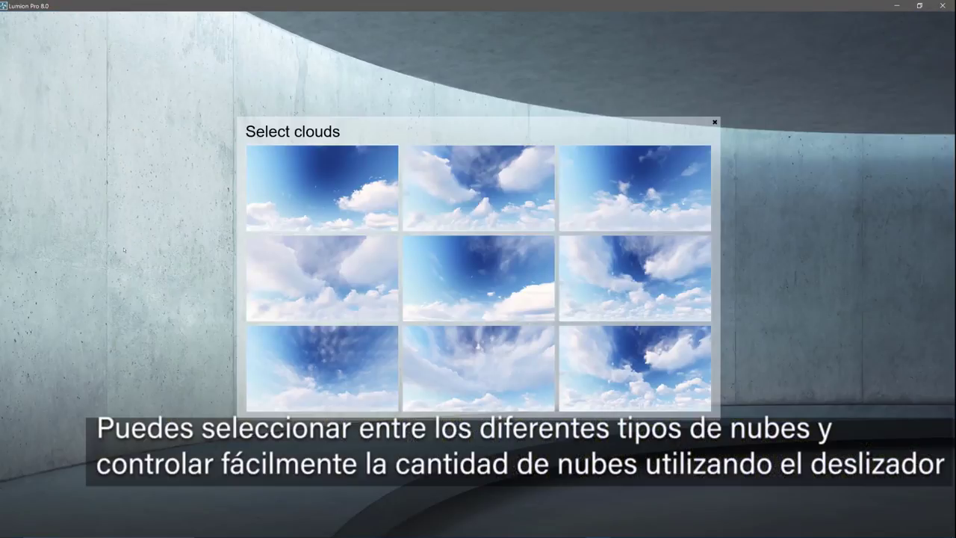
click(478, 187)
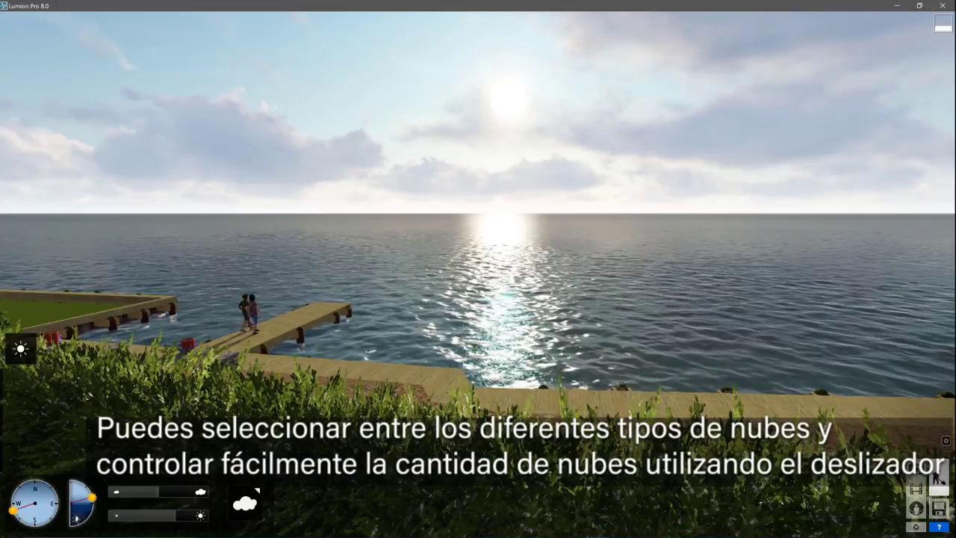
drag(156, 493, 199, 492)
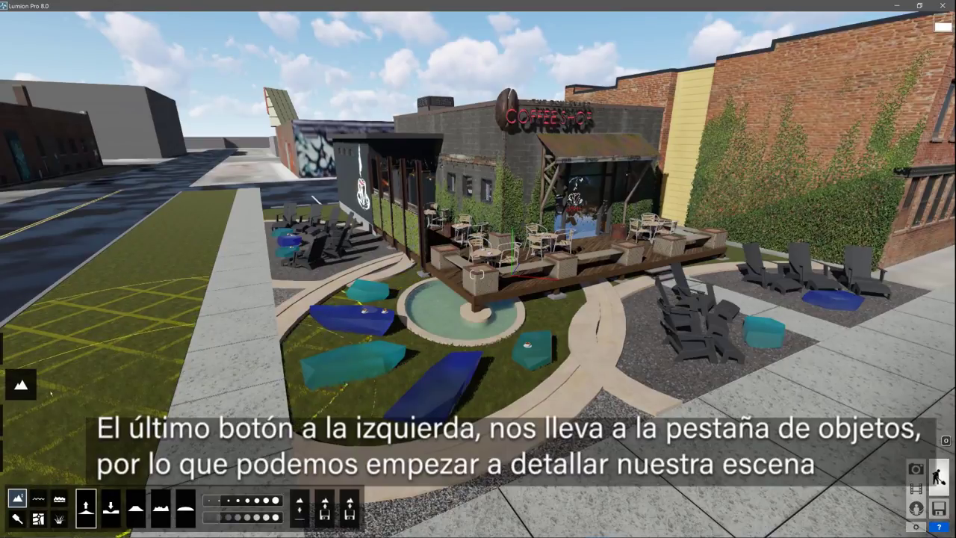
Switch to placing objects, open the Nature Library and browse its leaf tree categories, up to page 4 of the third category
mouse_move(8, 456)
click(21, 420)
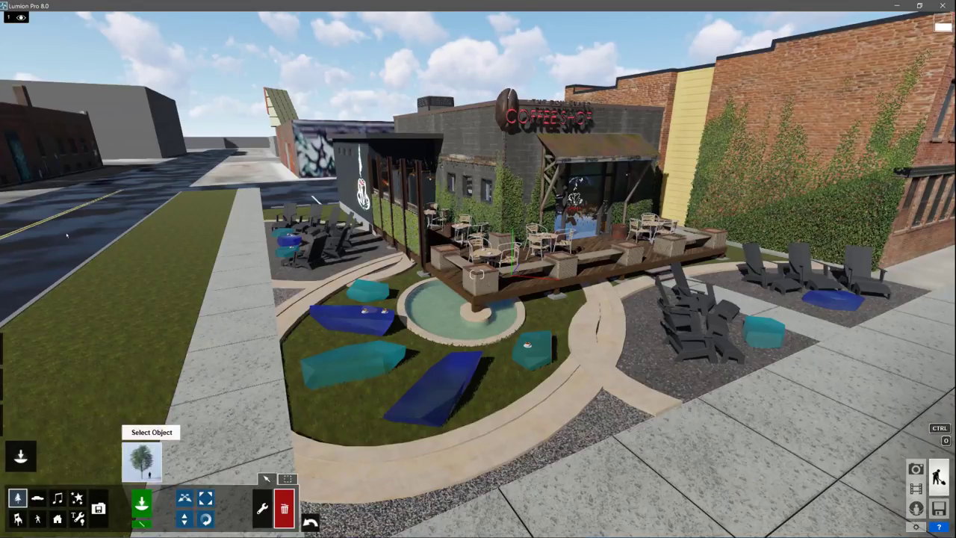
click(140, 460)
click(252, 121)
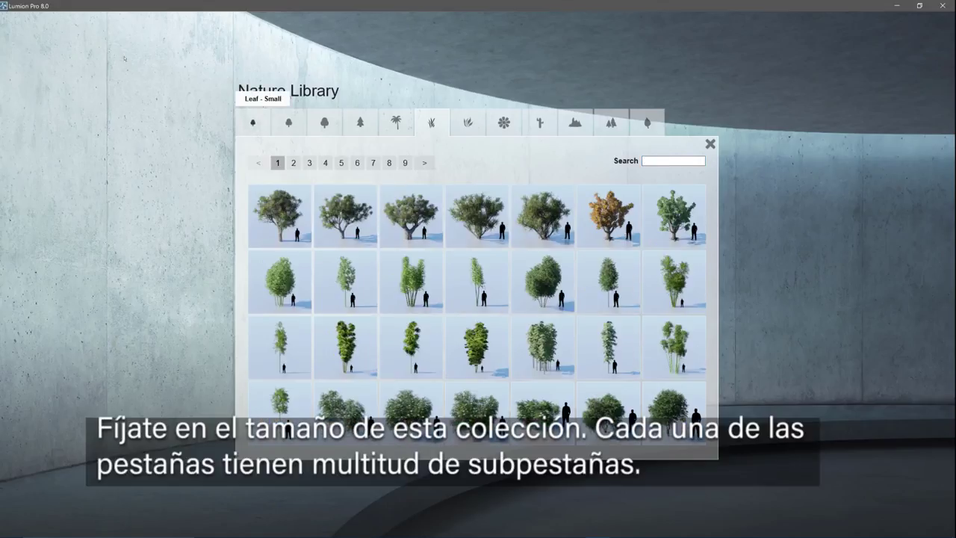
click(288, 123)
click(324, 121)
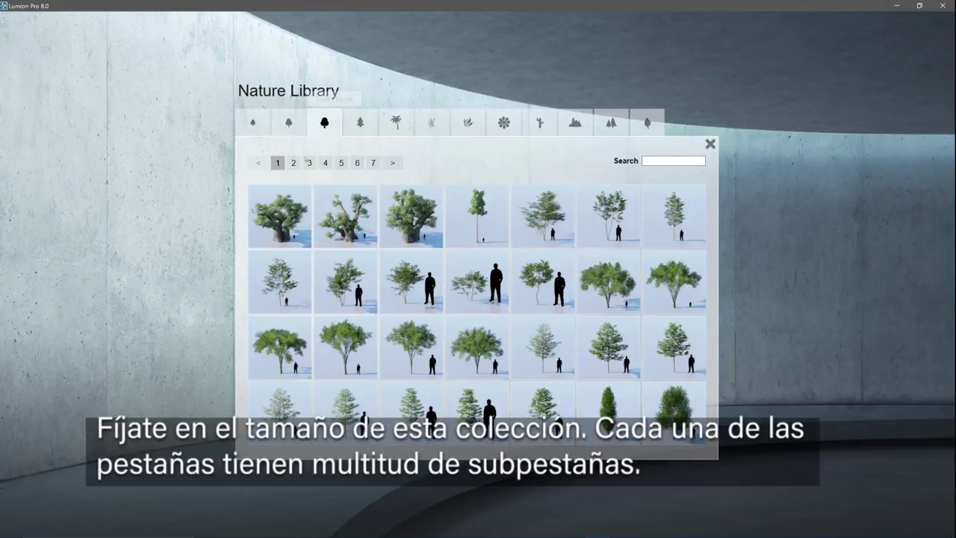
click(294, 162)
click(309, 162)
click(325, 163)
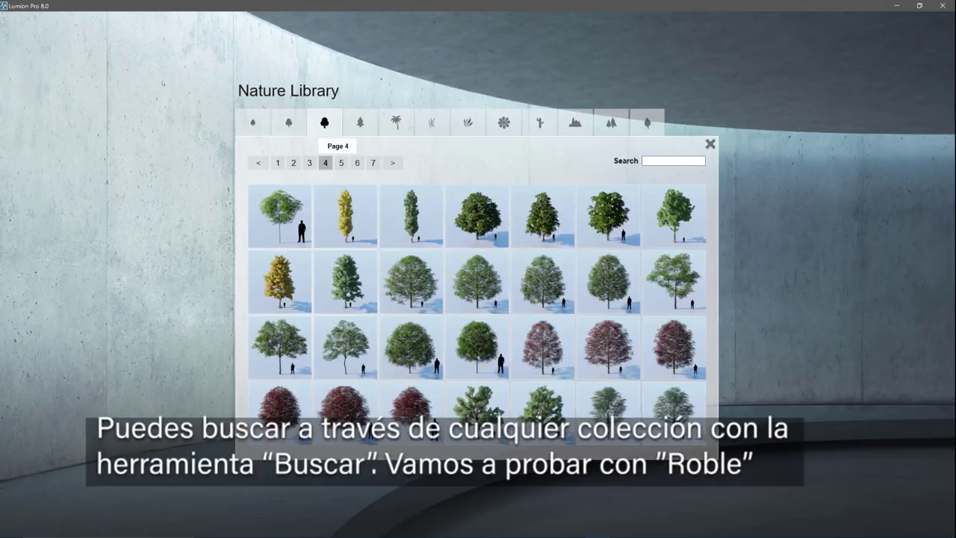
Search the Nature Library for "oak" and place a PostOak-M tree on the lawn strip beside the street
click(678, 159)
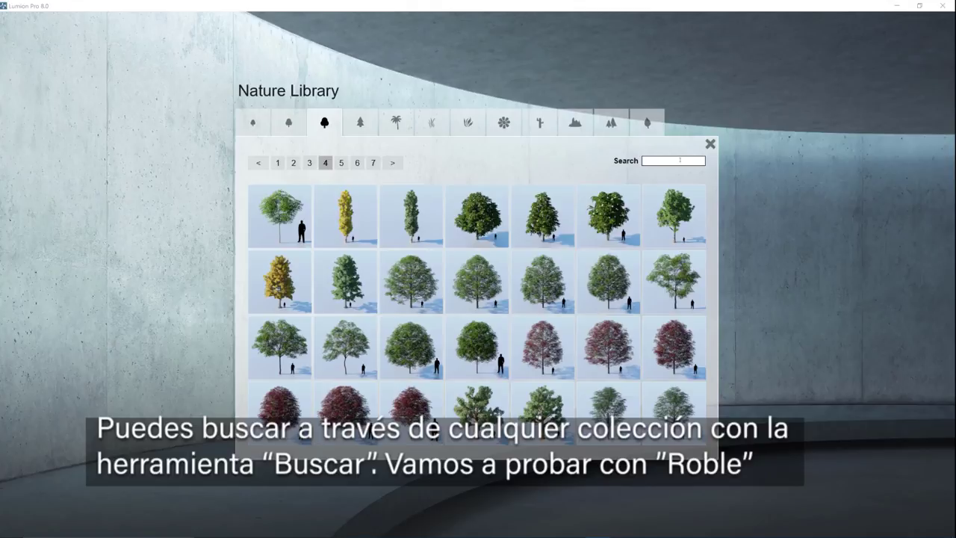
text(oak)
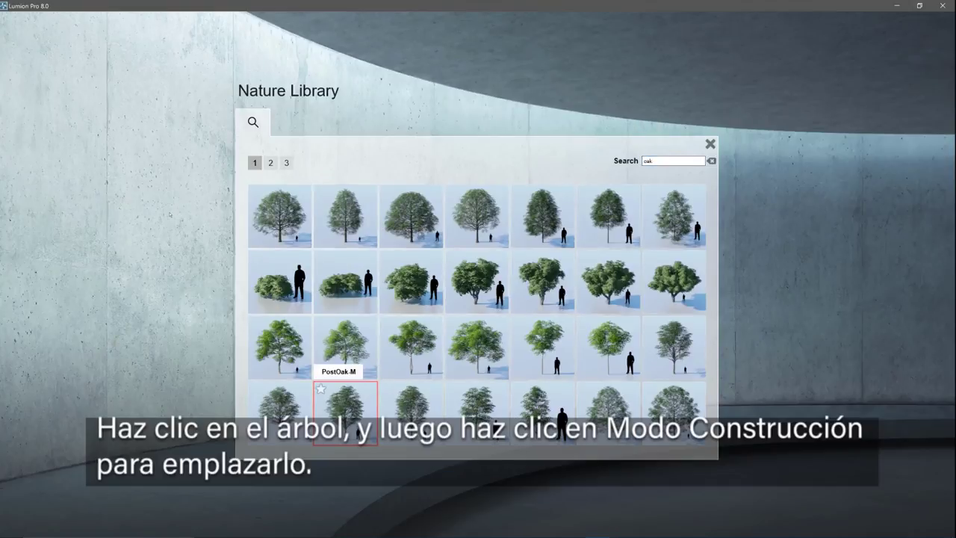
click(343, 396)
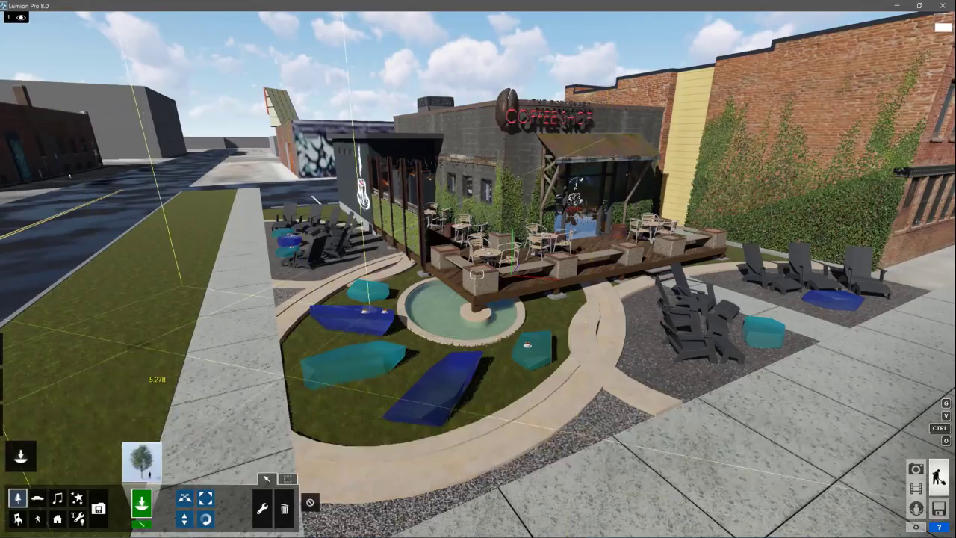
click(158, 319)
right_drag(158, 320, 97, 104)
key(q)
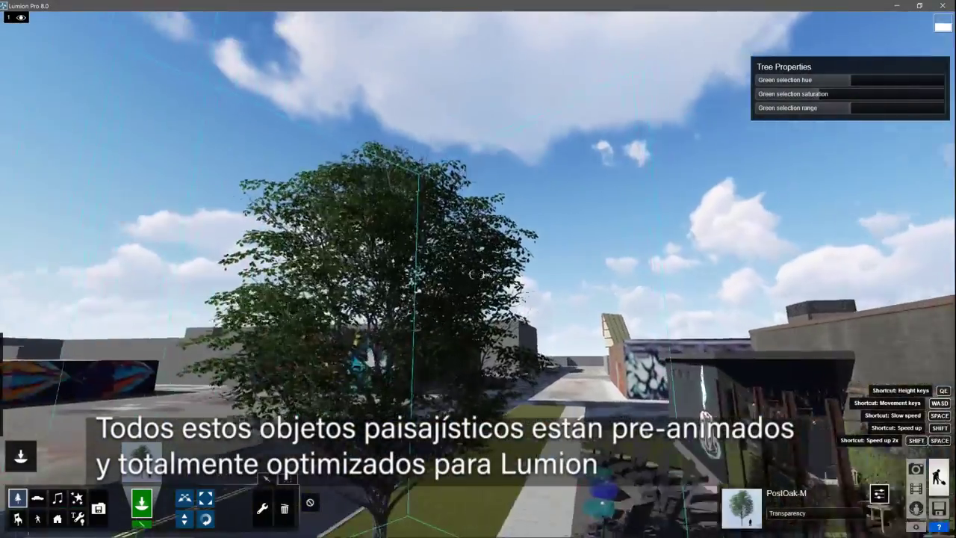
key(w)
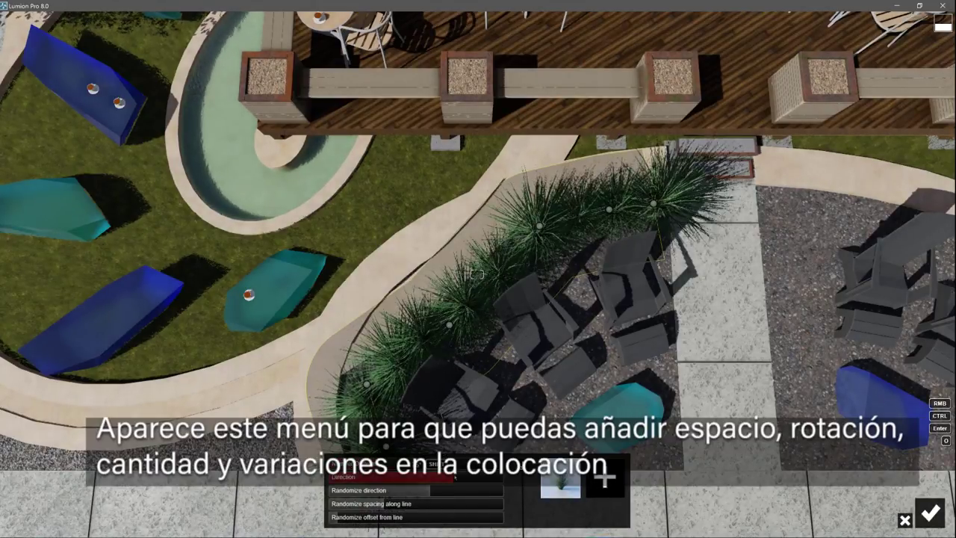
Increase the random direction and random spacing of the grass row beside the lounge chairs and mix in another grass from the library
shift+scroll(416, 494, up, 4)
shift+scroll(388, 504, up, 7)
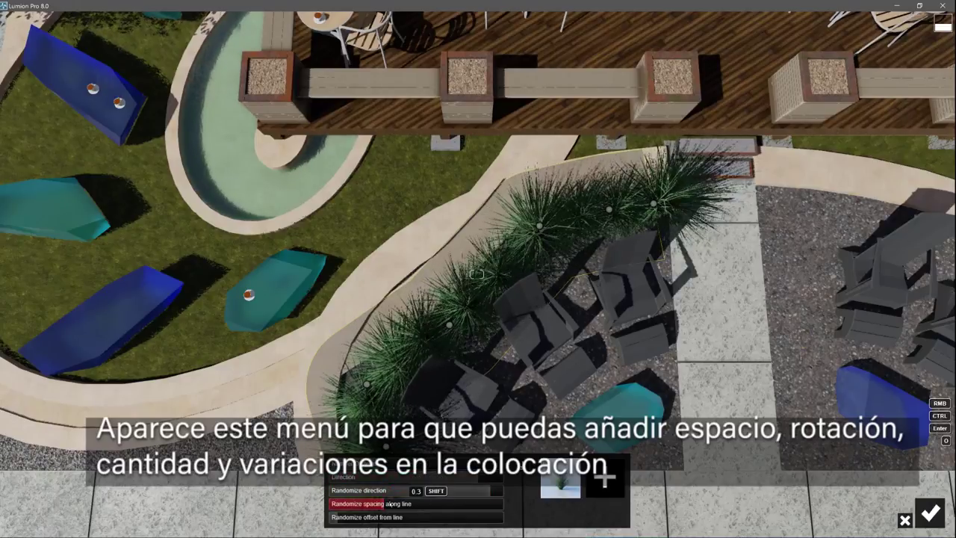
drag(378, 517, 349, 516)
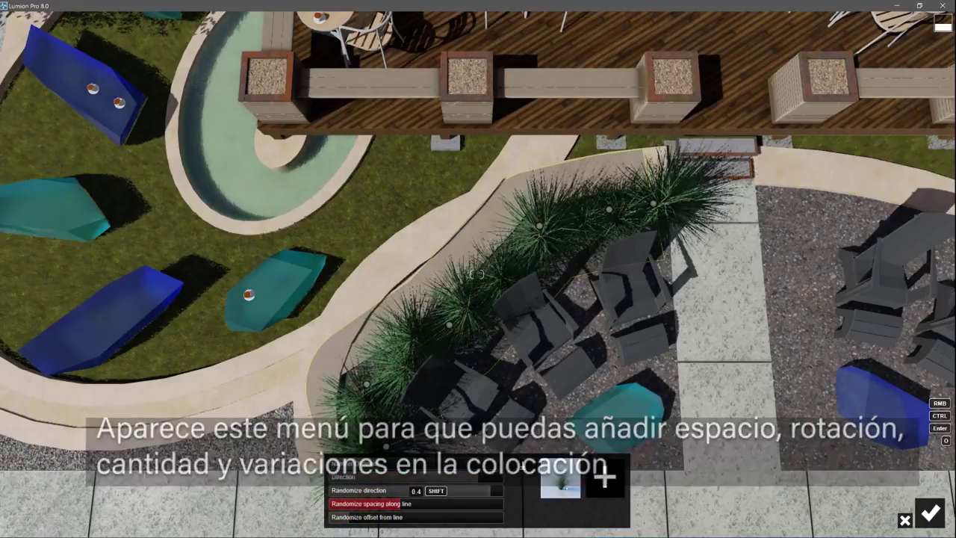
click(604, 479)
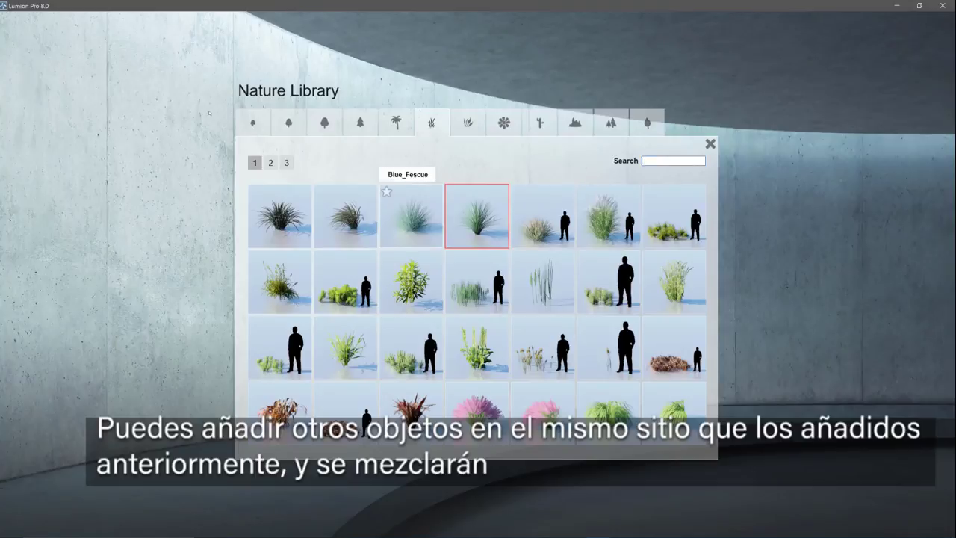
click(471, 216)
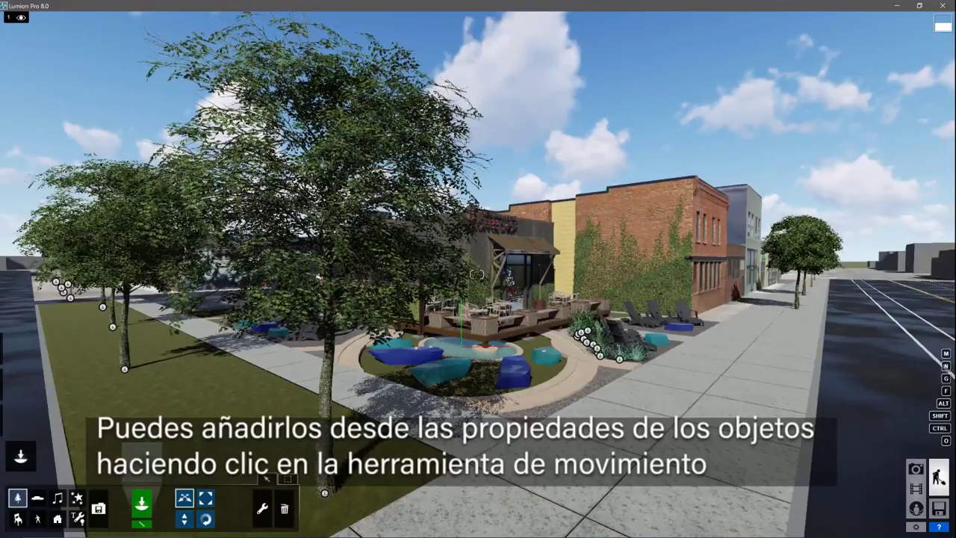
Select the BigLeaf_Maple2_M_R tree in the foreground and increase its transparency to see the coffee shop through it
click(325, 493)
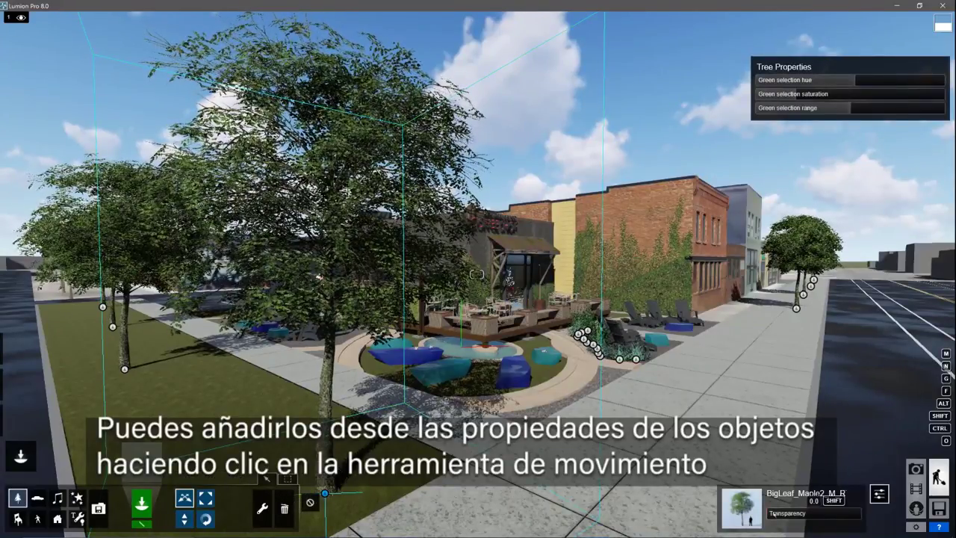
drag(771, 513, 840, 525)
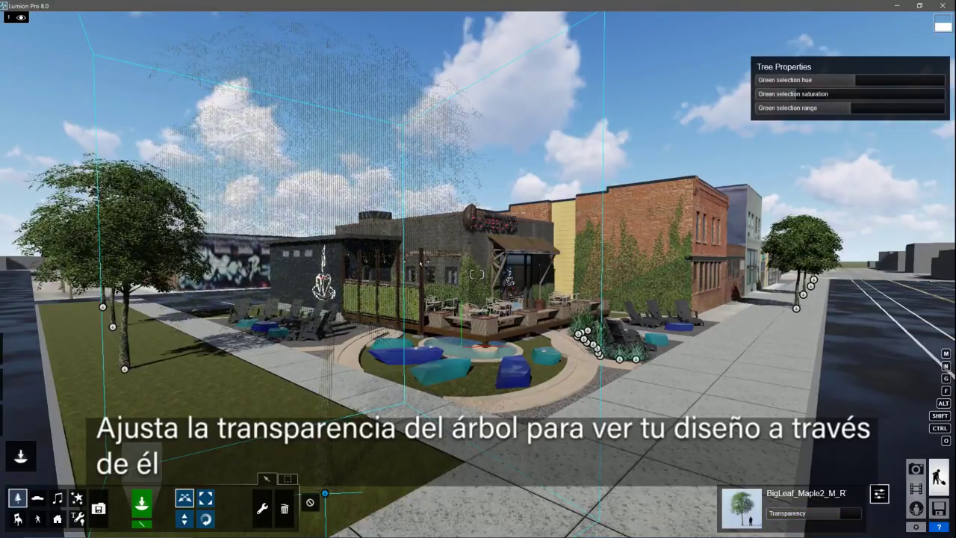
Show the hidden scene layers from layer 4 through layer 11, including the 3D people, and deselect the maple tree
mouse_move(19, 18)
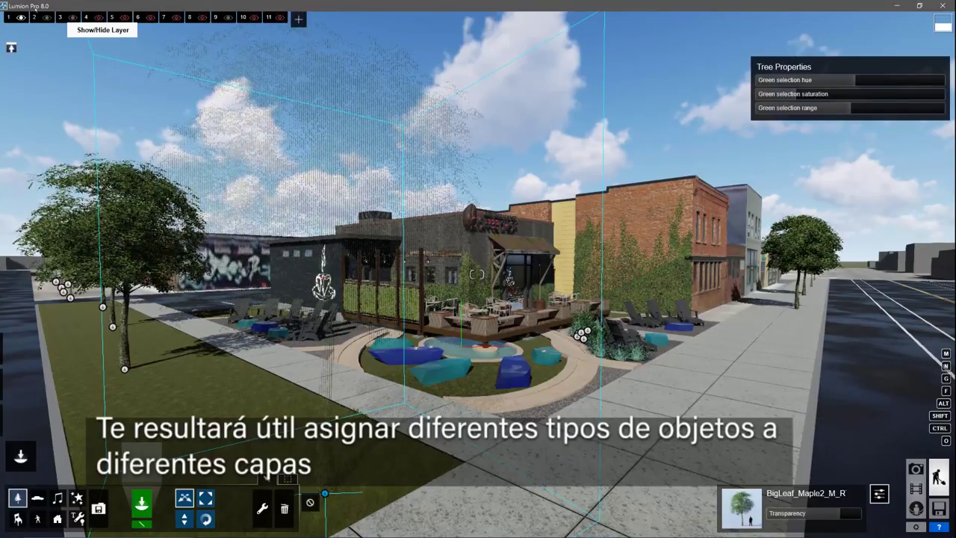
click(100, 18)
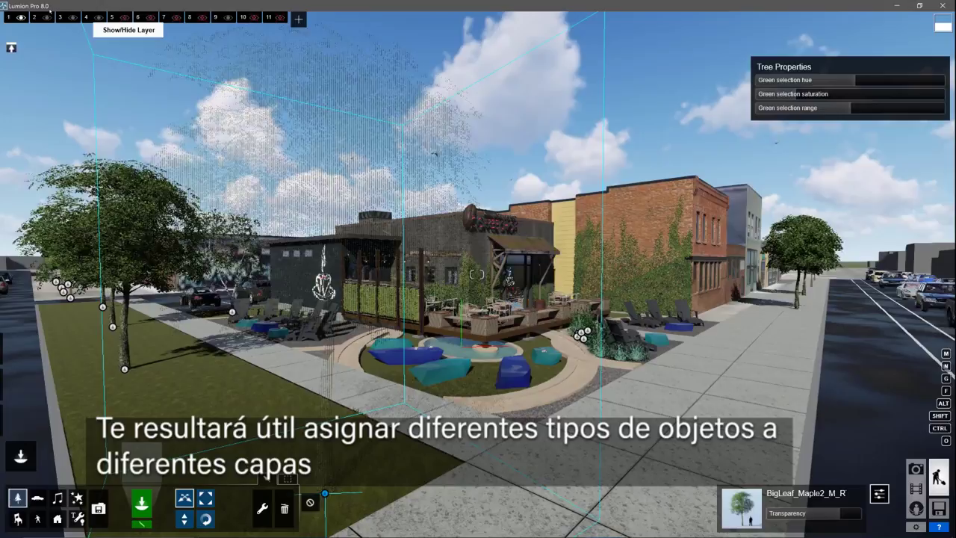
click(124, 17)
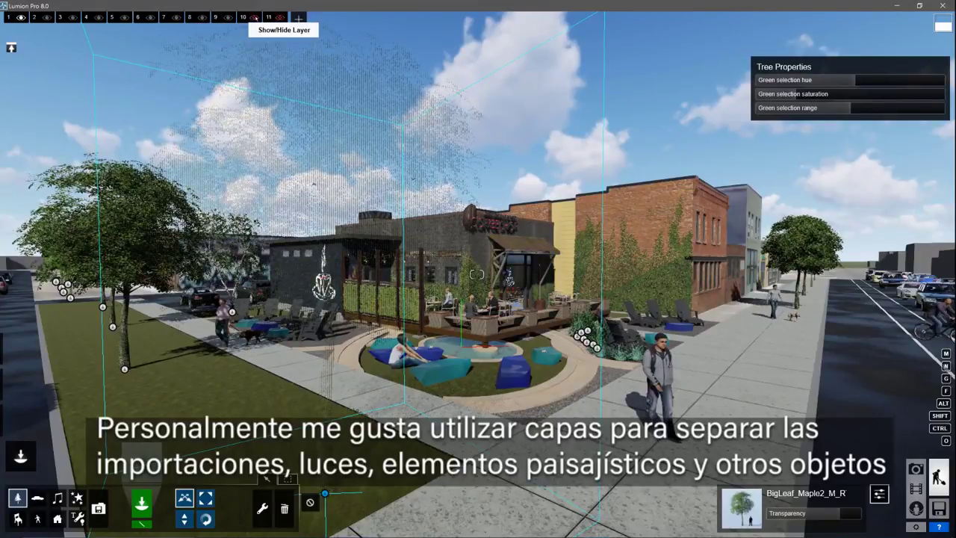
click(254, 18)
click(279, 18)
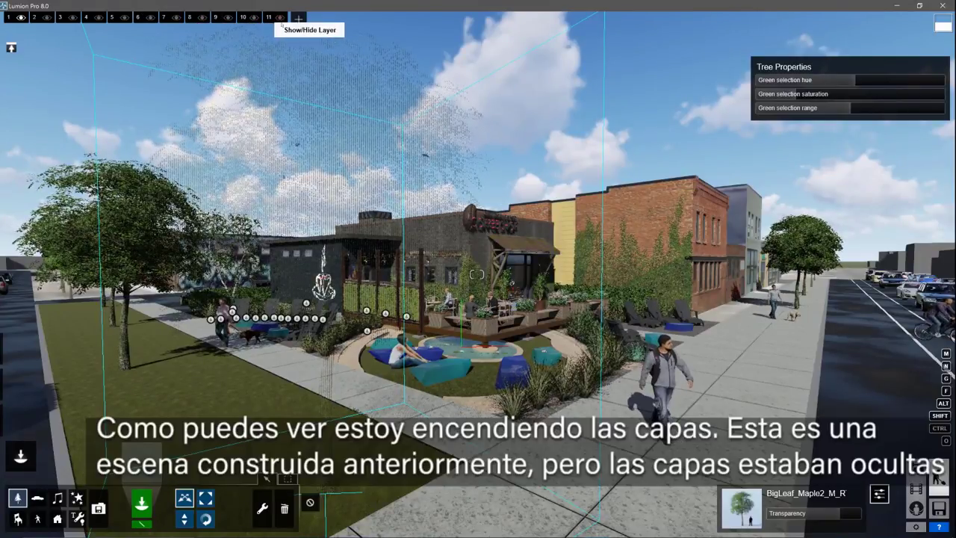
right_drag(418, 284, 354, 315)
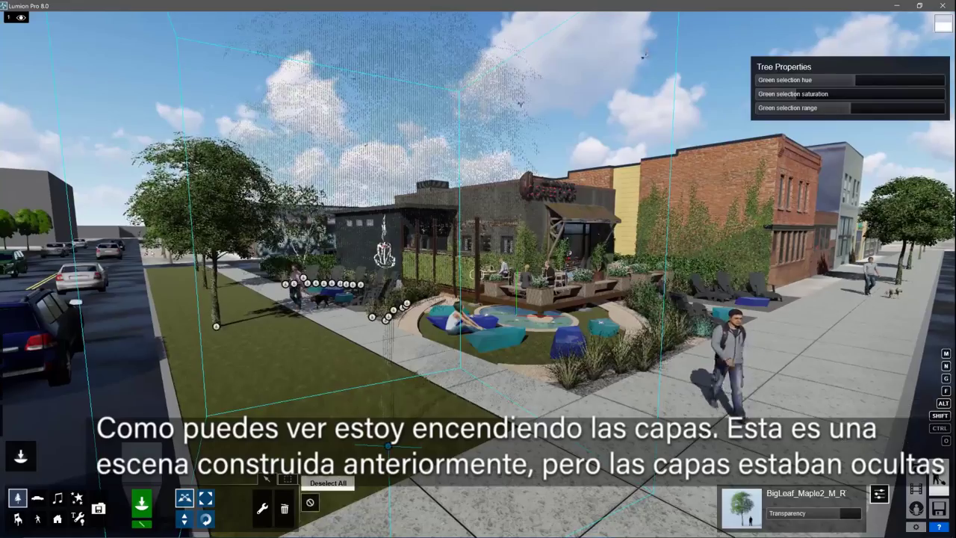
click(309, 502)
Enter photo mode, frame the coffee shop entrance from a low viewpoint behind the lounge chairs and store the camera in the first photo slot
right_drag(309, 493, 151, 475)
key(d)
key(d)
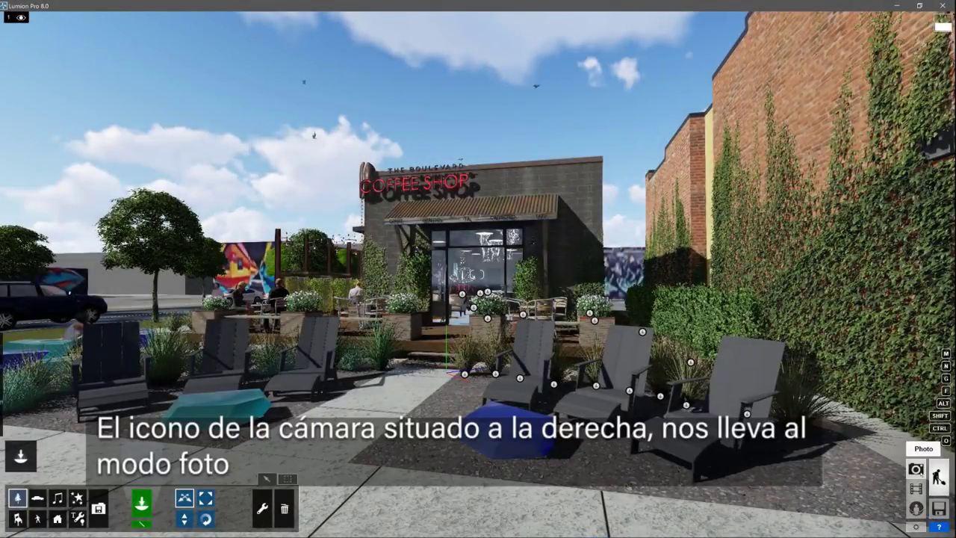
click(916, 469)
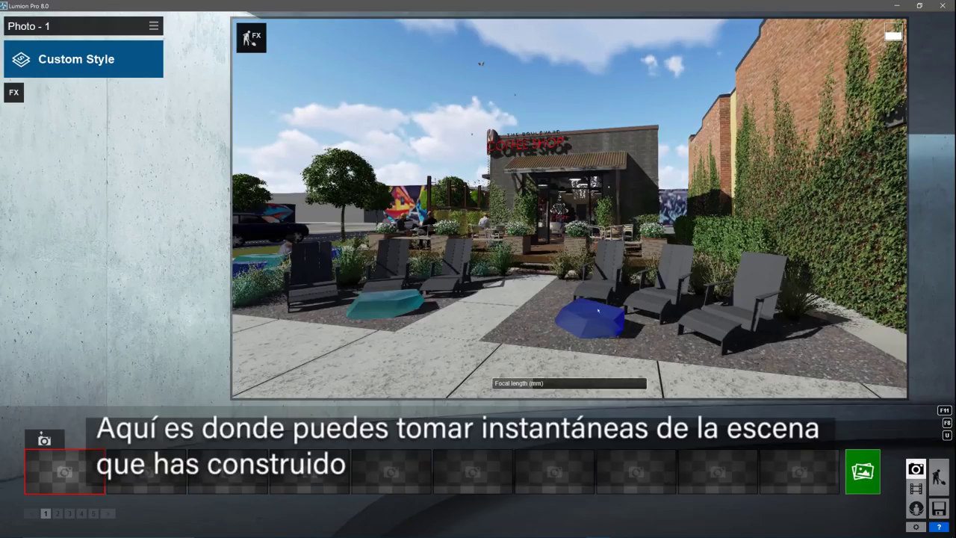
key(a)
right_drag(569, 208, 495, 209)
key(a)
key(d)
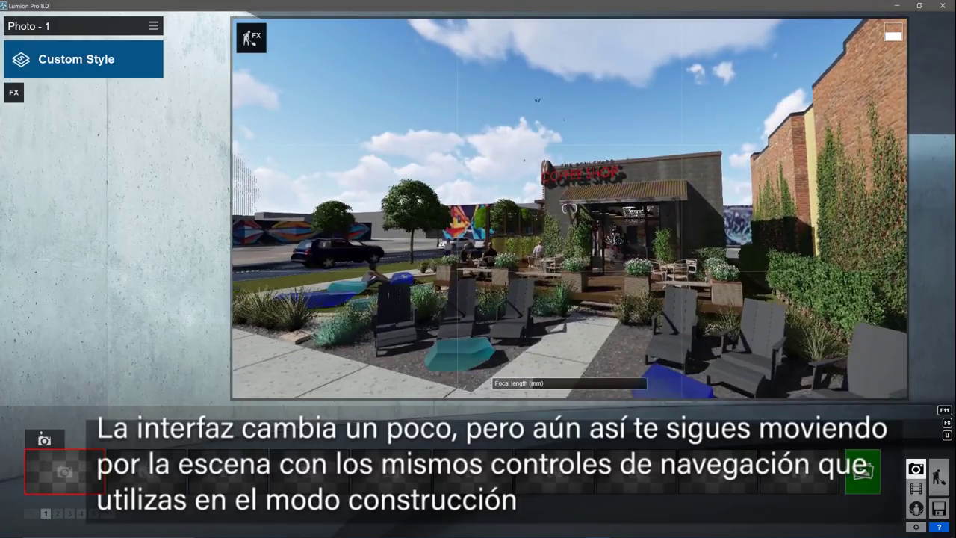
key(e)
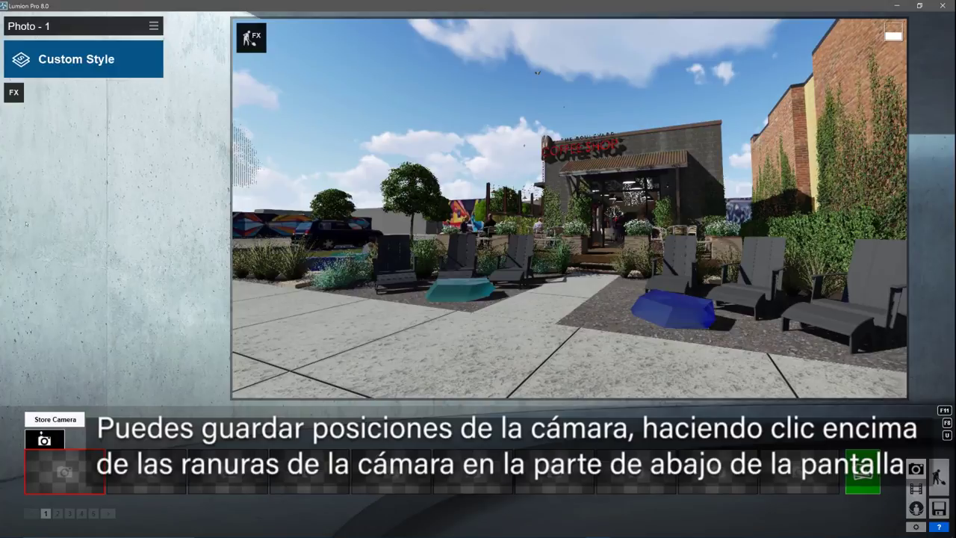
click(44, 441)
Move the camera to a different angle of the coffee shop and recall the stored Photo - 1 view
key(a)
right_drag(449, 246, 623, 251)
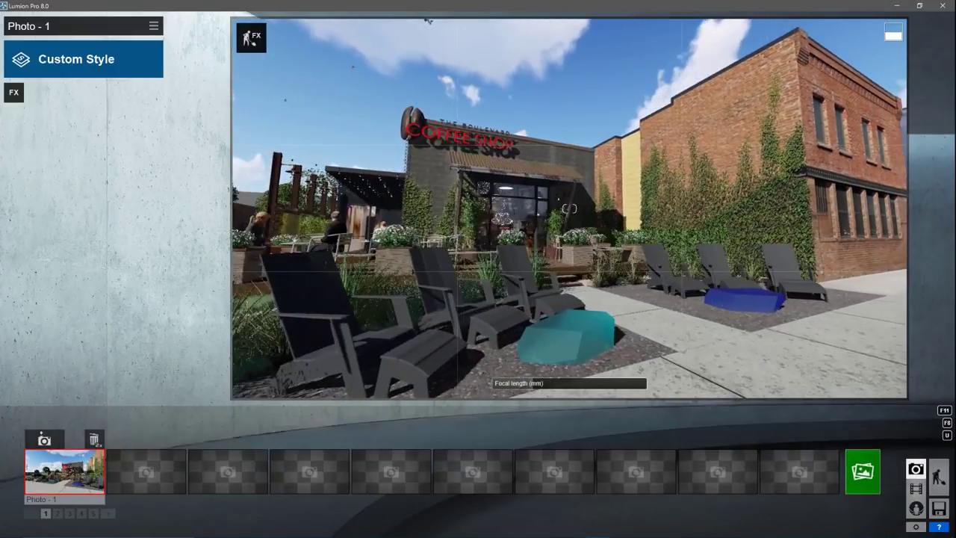
click(65, 471)
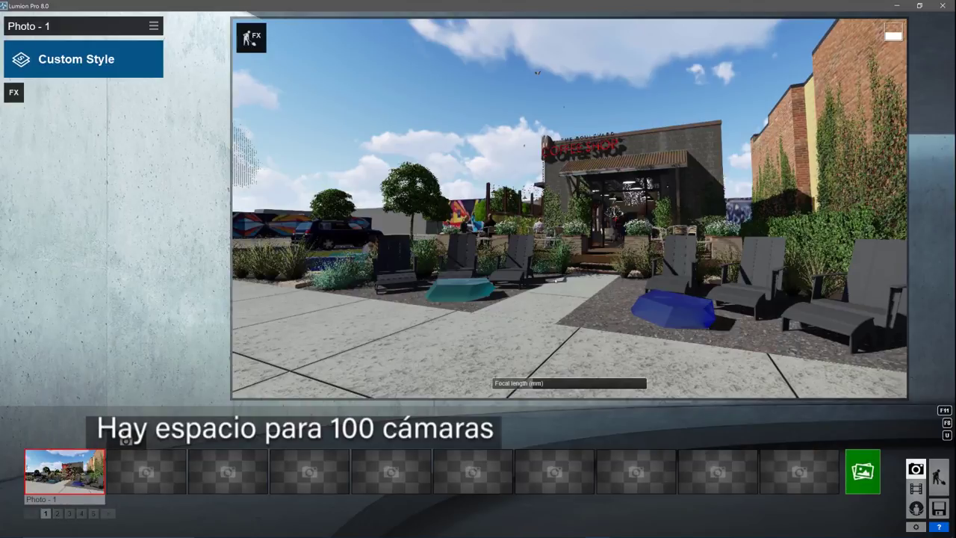
Try the Realistic and Watercolor styles on Photo - 1
click(65, 32)
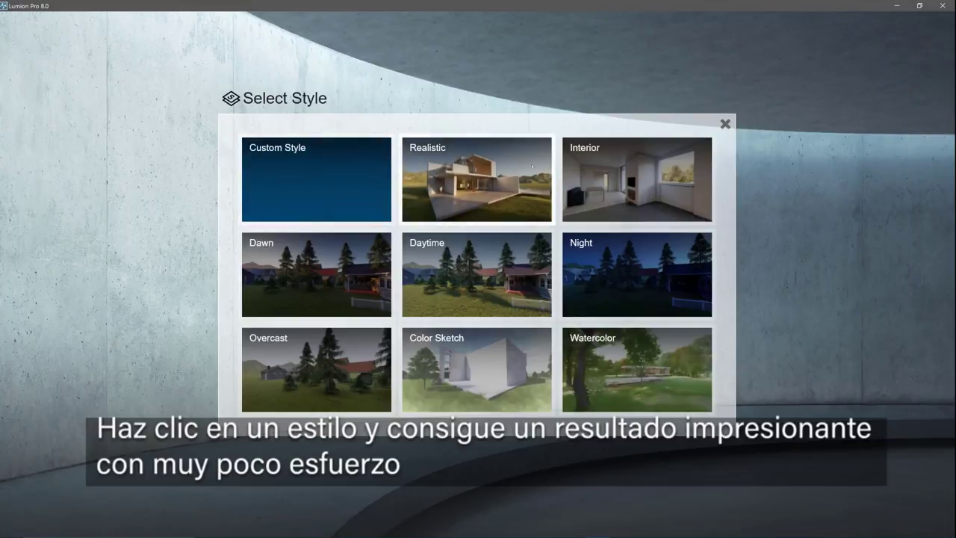
click(476, 180)
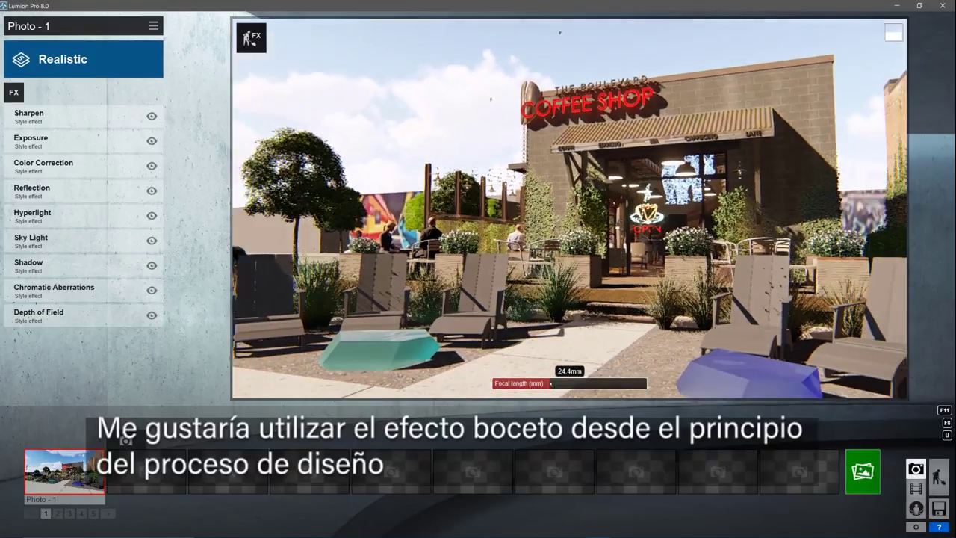
click(17, 25)
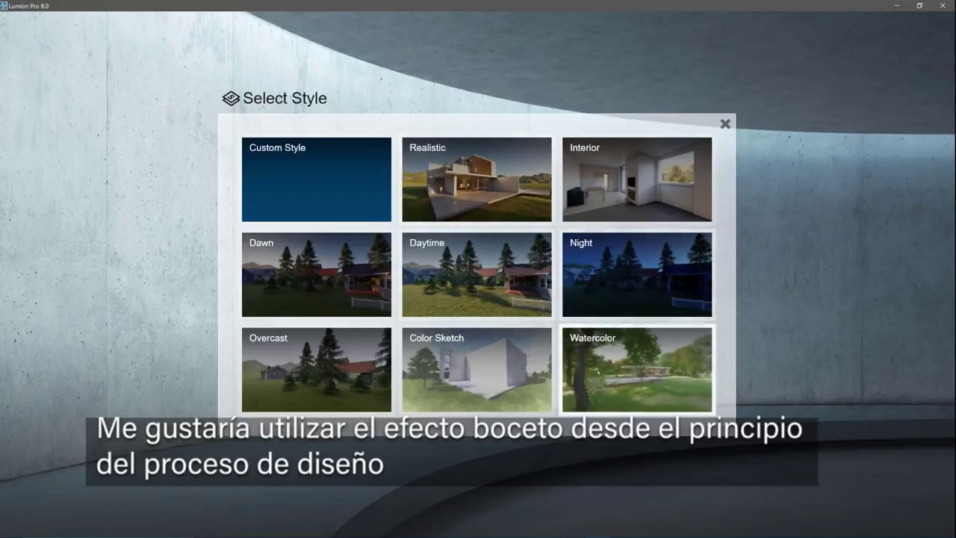
click(637, 370)
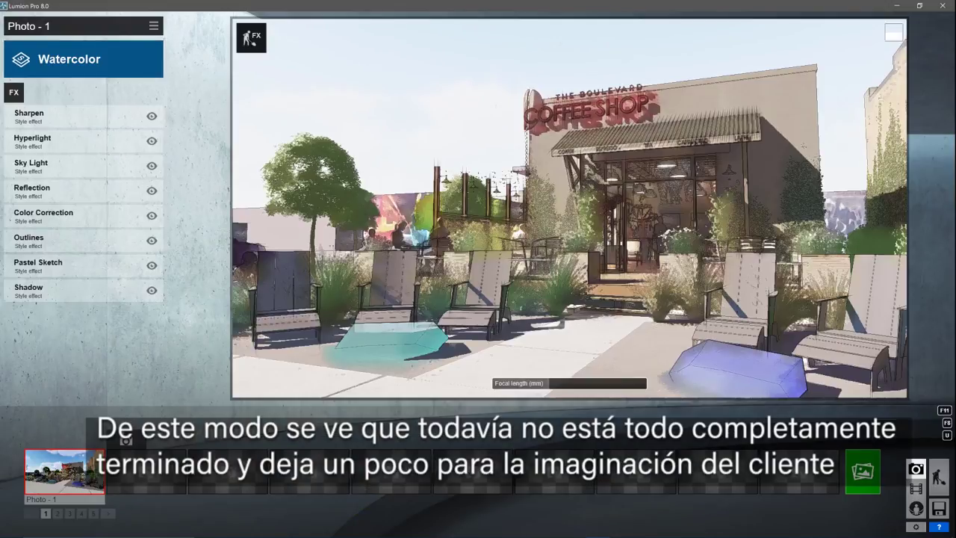
Add the Sun effect to Photo - 1 and increase the sun height and sun brightness
right_drag(569, 208, 648, 223)
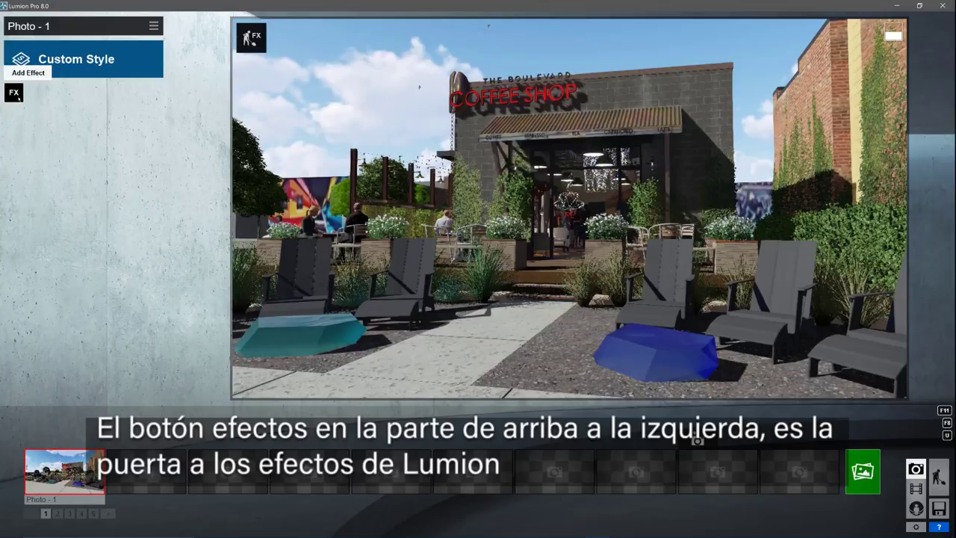
click(15, 93)
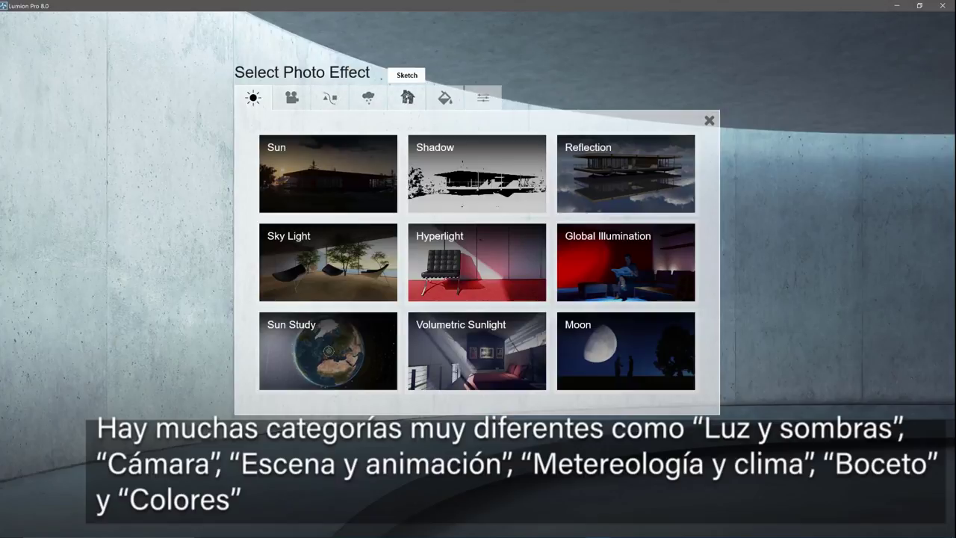
click(333, 182)
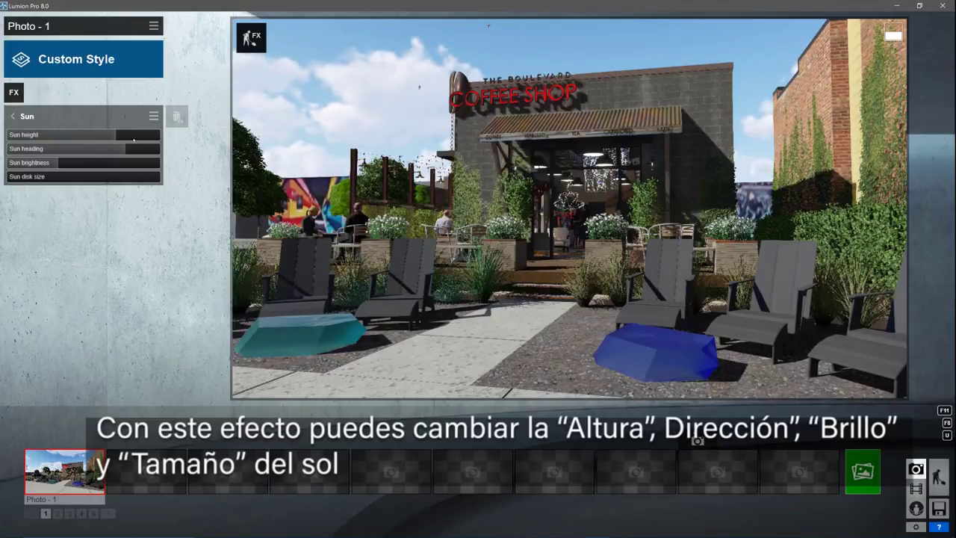
mouse_move(116, 134)
mouse_down()
mouse_move(87, 135)
mouse_move(108, 137)
mouse_move(88, 151)
mouse_move(124, 152)
mouse_up()
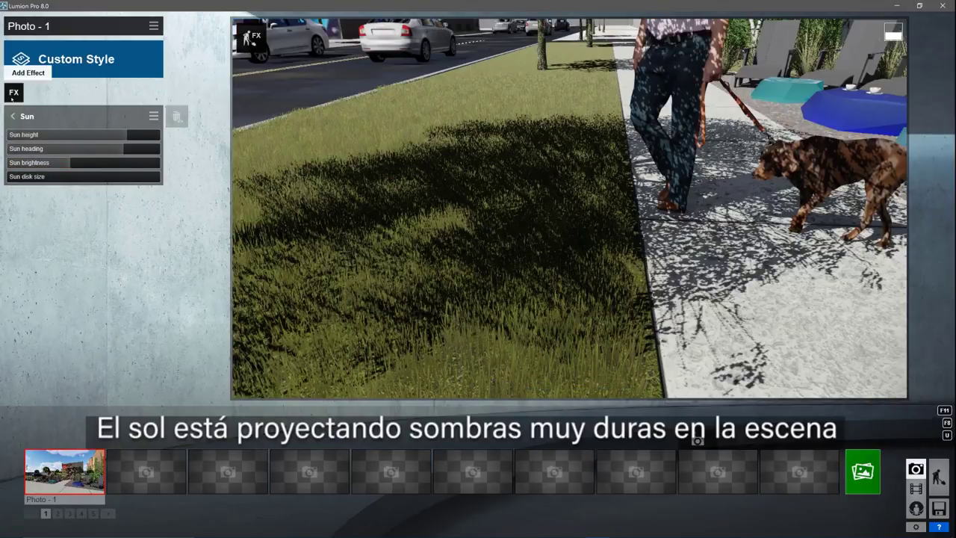
Add the Shadow effect to Photo - 1 with Soft Shadows and Fine Detail Shadows on, and add the Sky Light effect
click(14, 92)
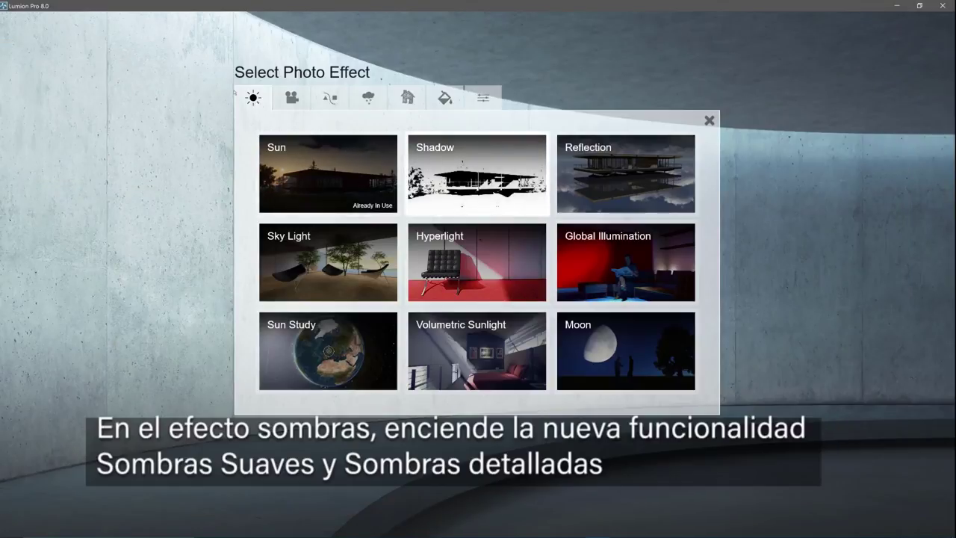
click(478, 180)
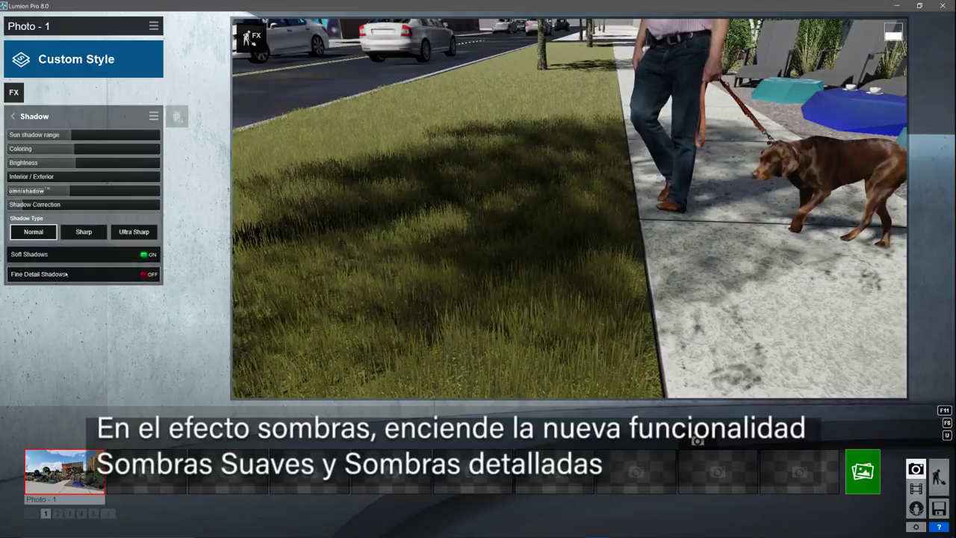
click(65, 275)
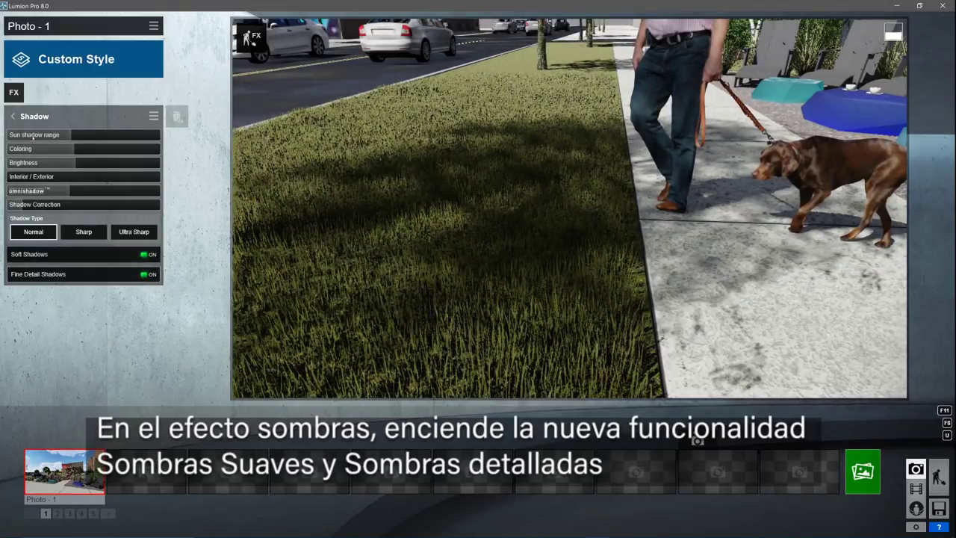
click(13, 92)
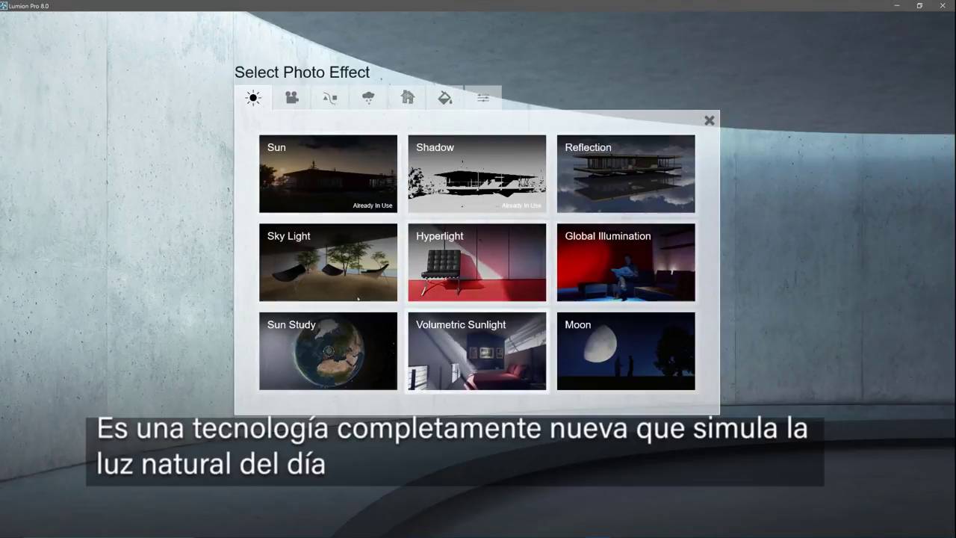
click(328, 261)
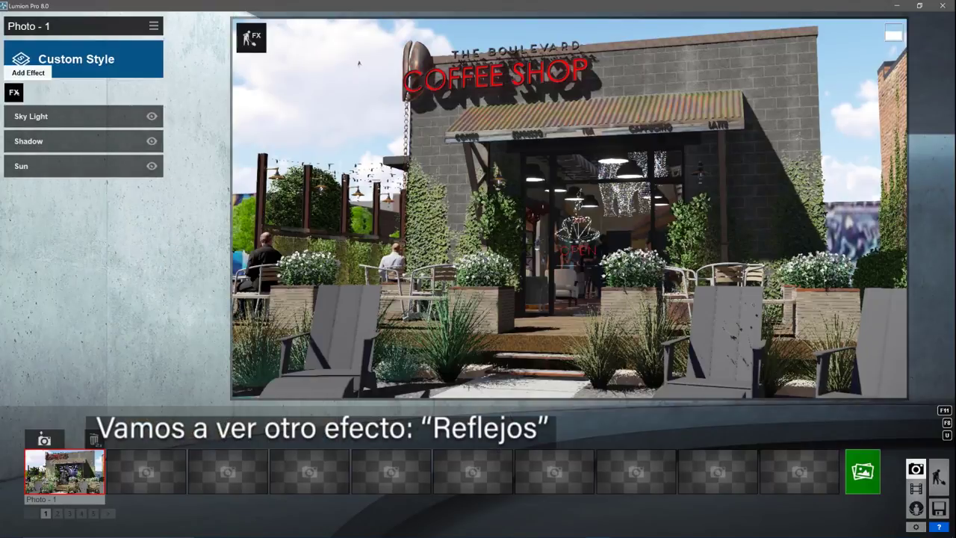
Add the Reflection effect to Photo - 1, back away to the street and enable SpeedRay Reflections, comparing off and on
click(16, 92)
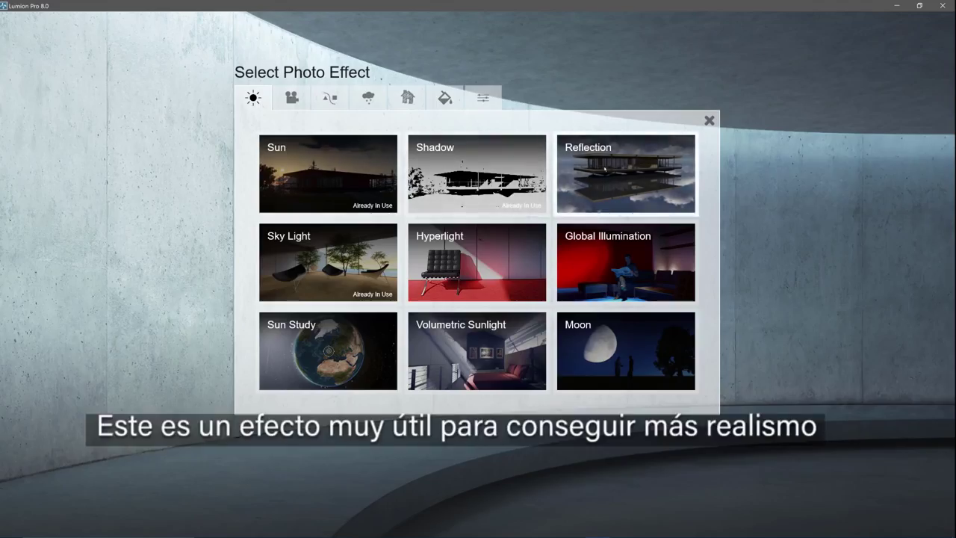
click(626, 173)
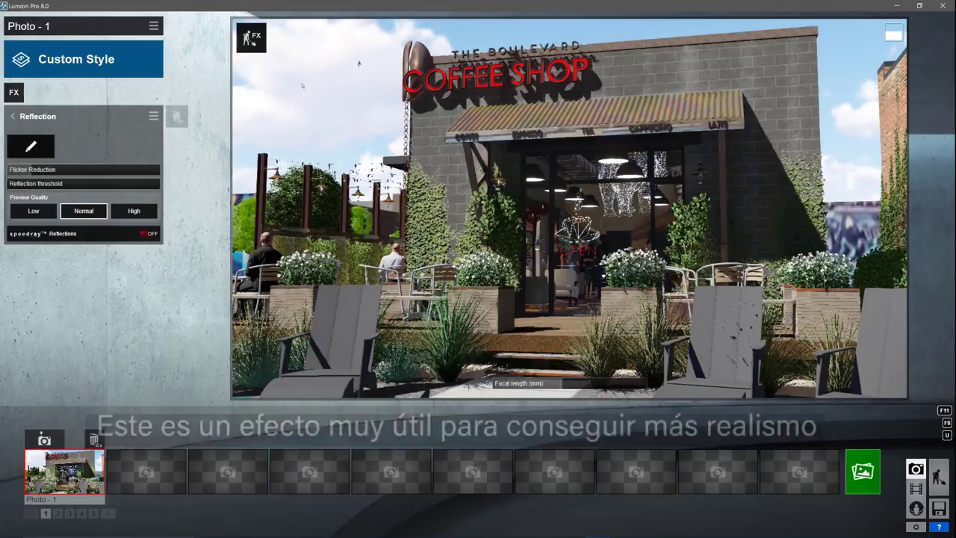
key(s)
key(s)
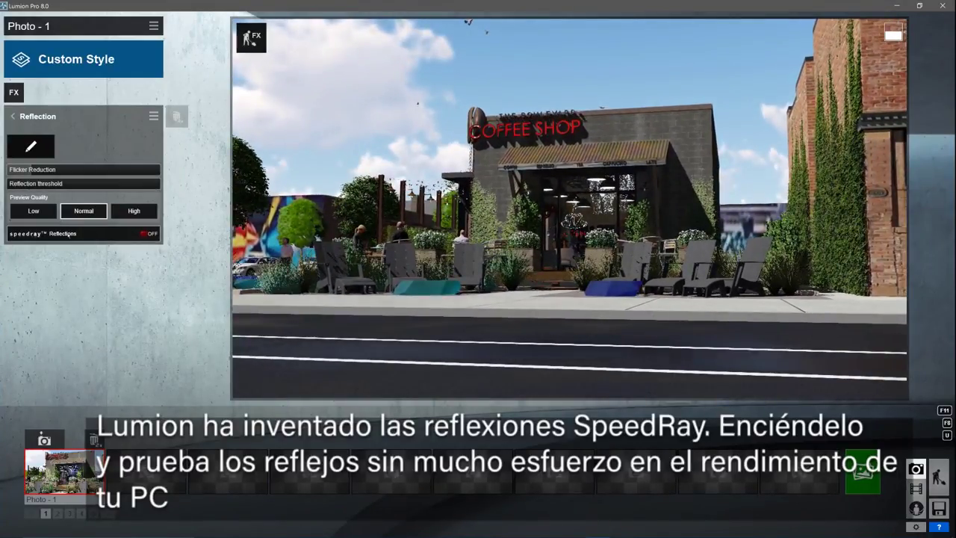
click(148, 233)
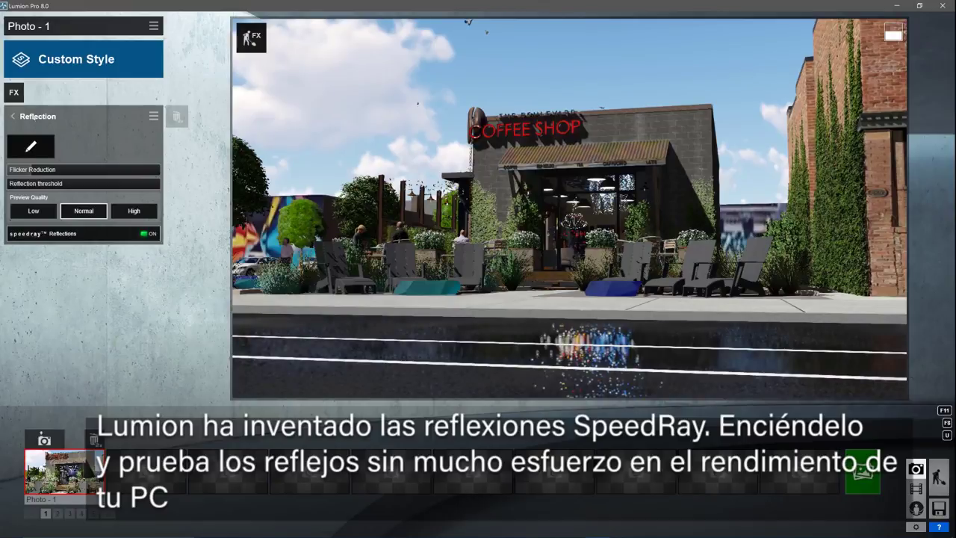
click(149, 233)
click(149, 233)
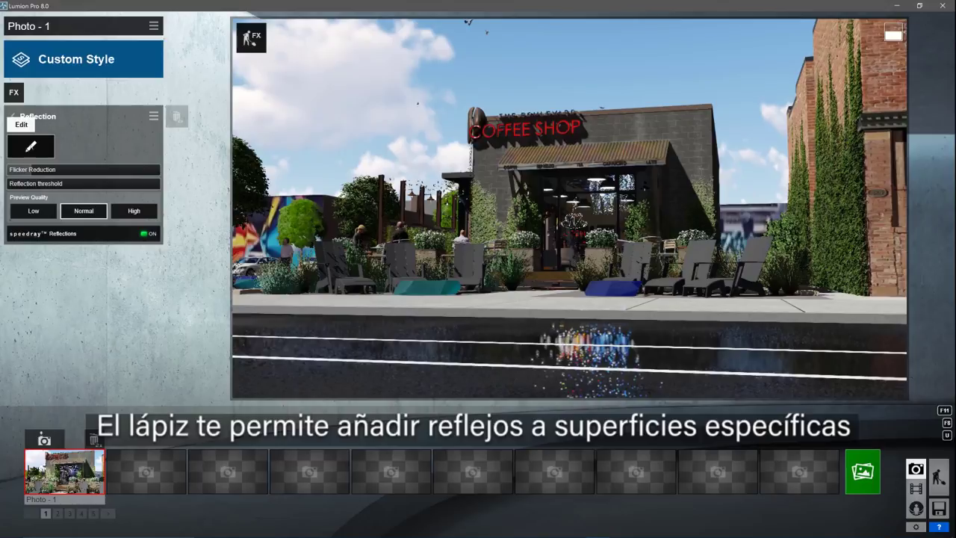
Add a reflection plane on the glass storefront of the coffee shop and accept the reflection edits
click(31, 146)
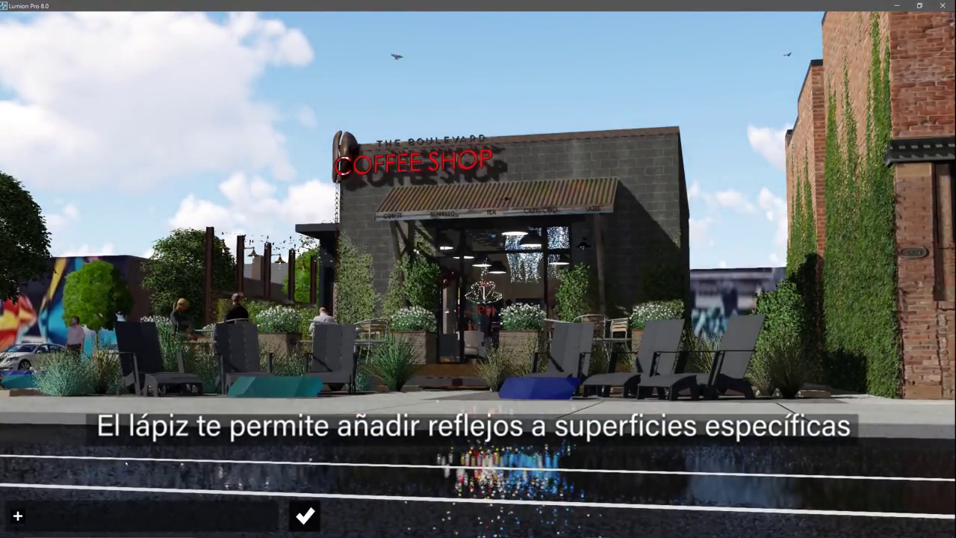
click(314, 473)
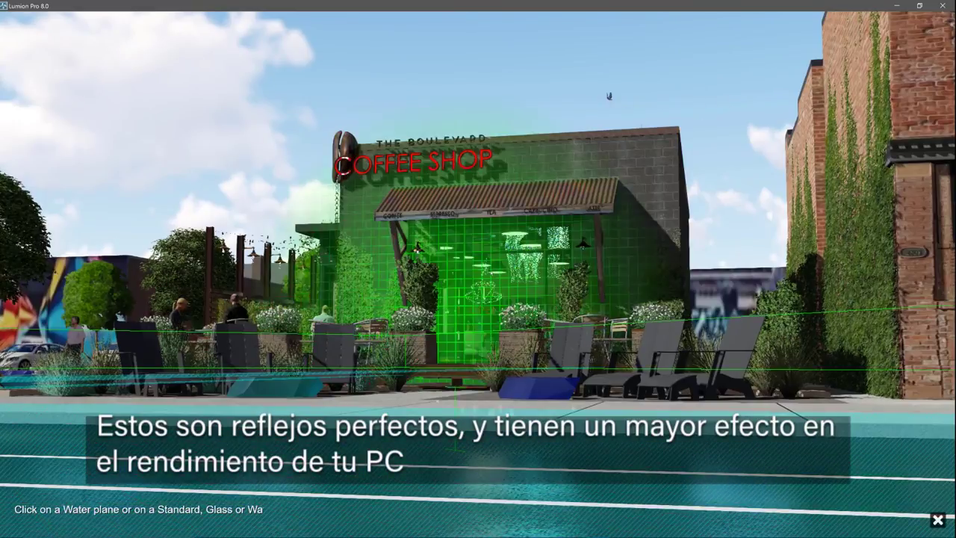
click(505, 292)
click(305, 516)
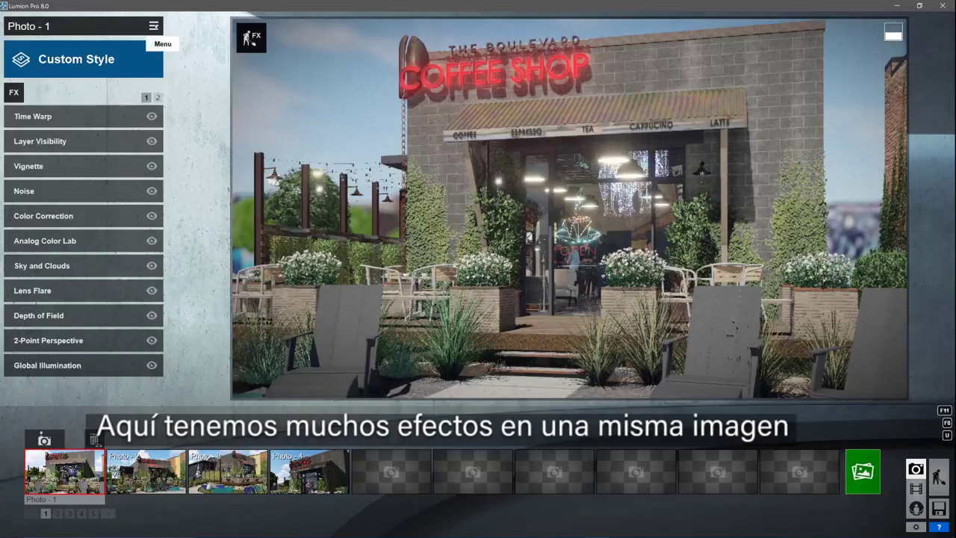
Save the full effect set of Photo - 1 to a file
click(155, 27)
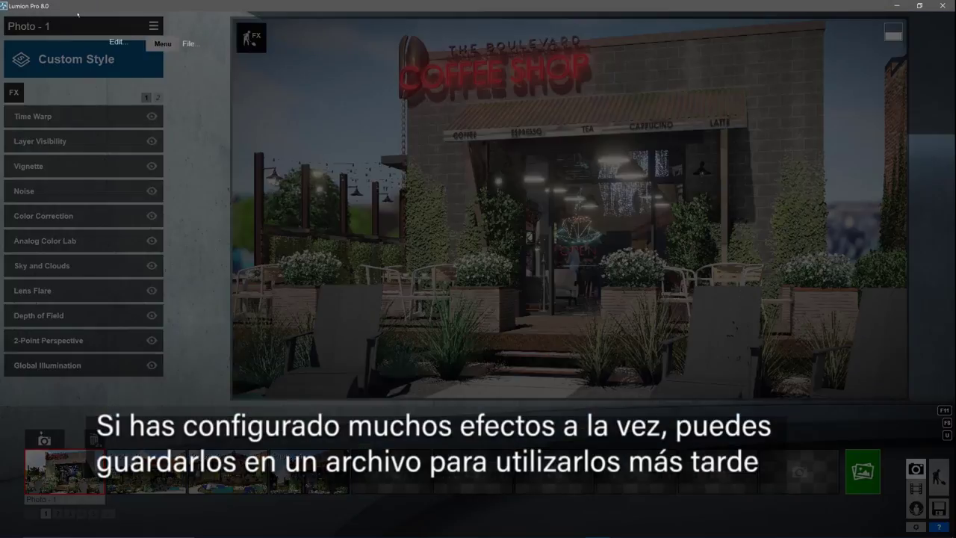
click(180, 37)
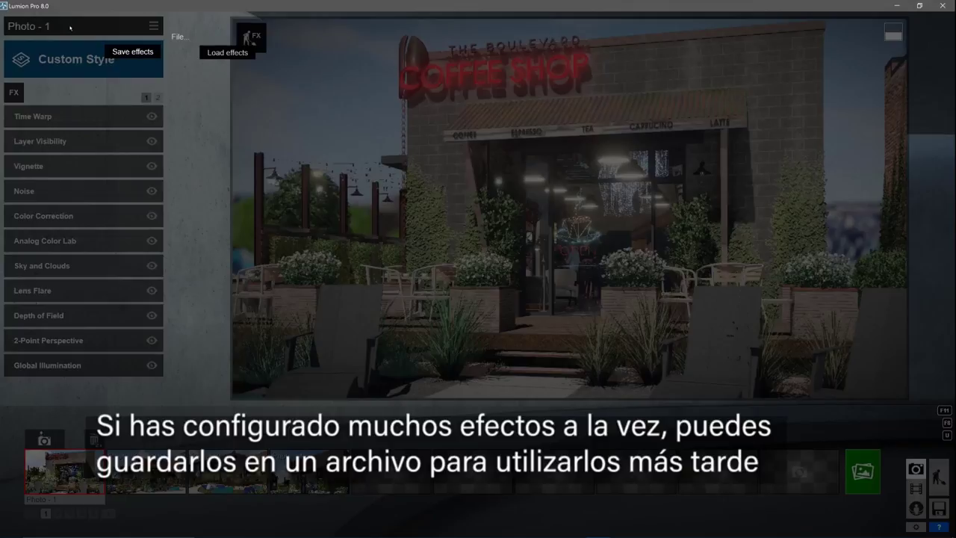
click(132, 51)
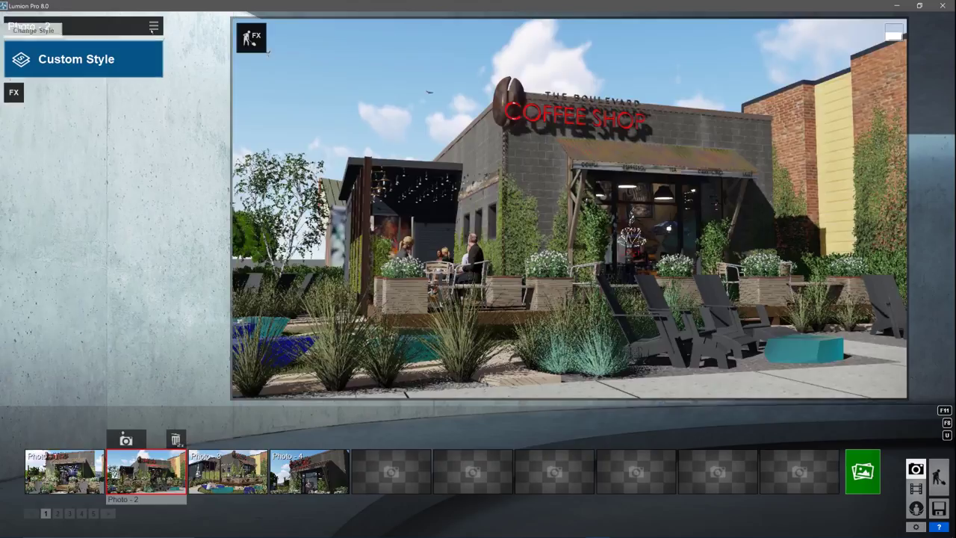
Load the saved effects file into Photo - 2
click(154, 28)
click(178, 36)
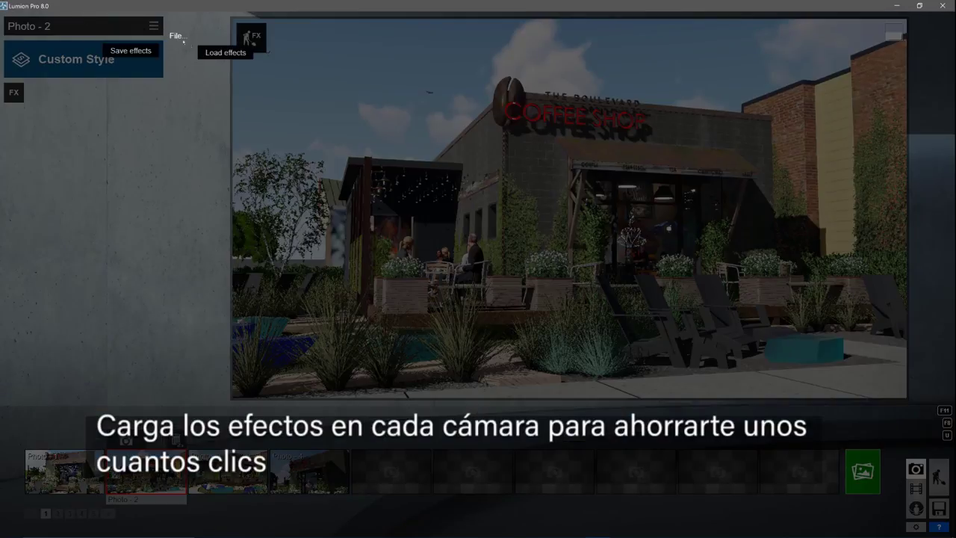
click(226, 52)
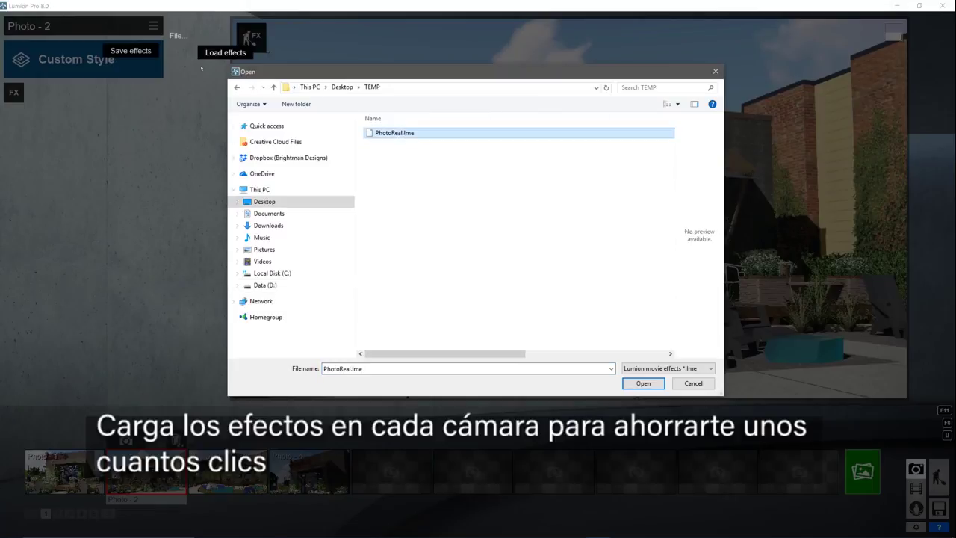
click(697, 384)
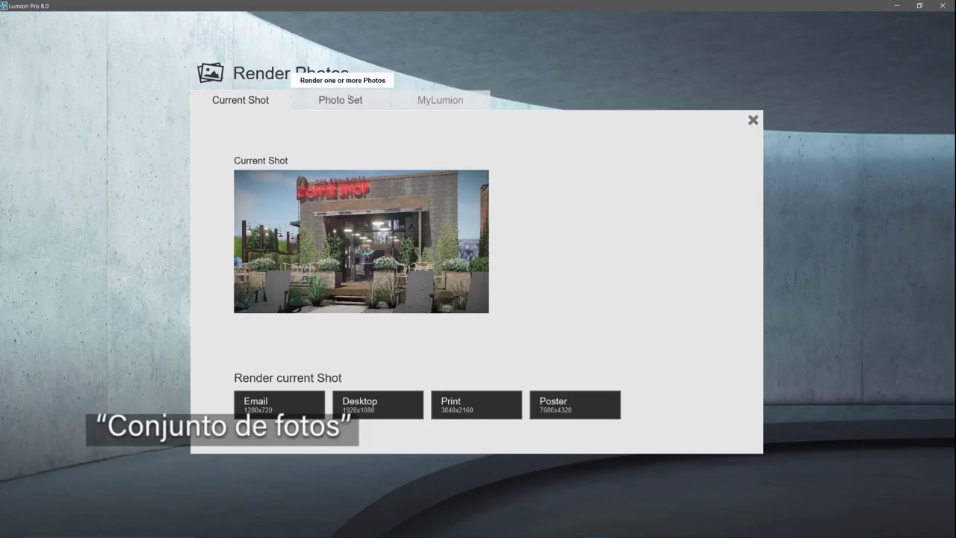
Render the photos for MyLumion and upload them
click(445, 99)
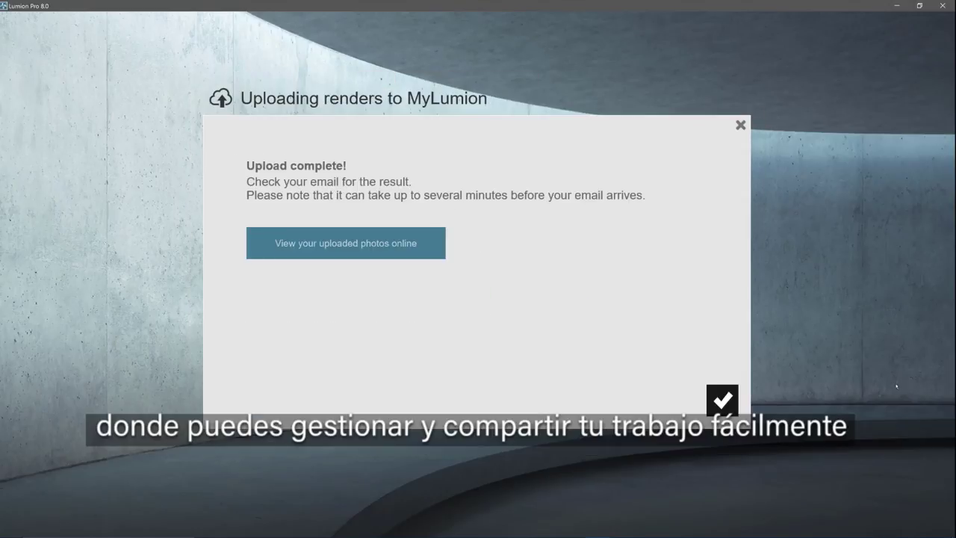
click(346, 243)
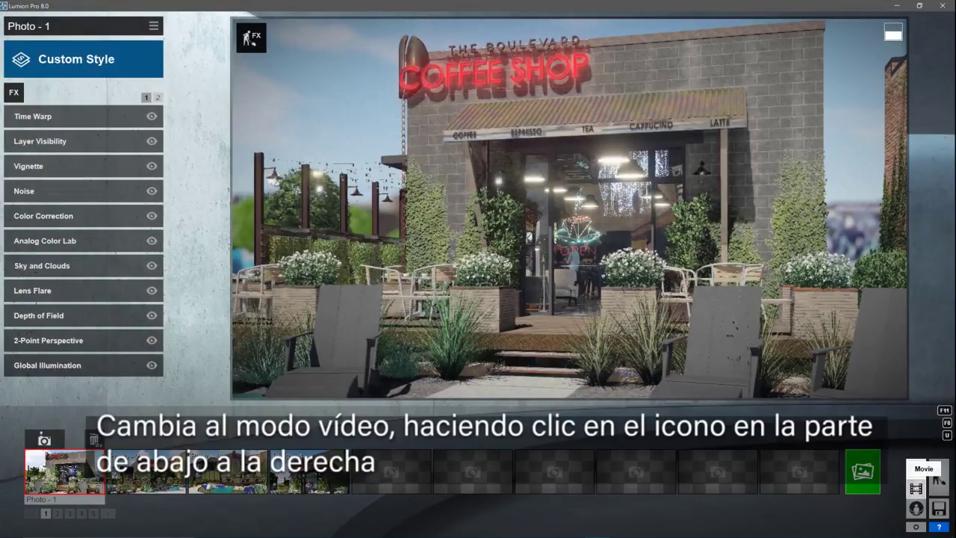
Switch to Movie mode, start recording a clip in the first slot and capture a wide 23.7 mm view facing the coffee shop
click(915, 488)
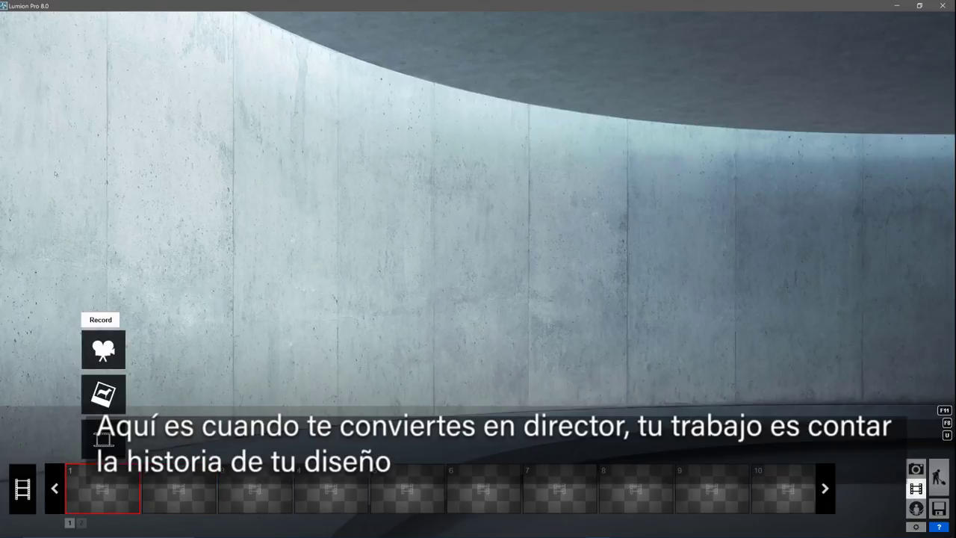
click(103, 438)
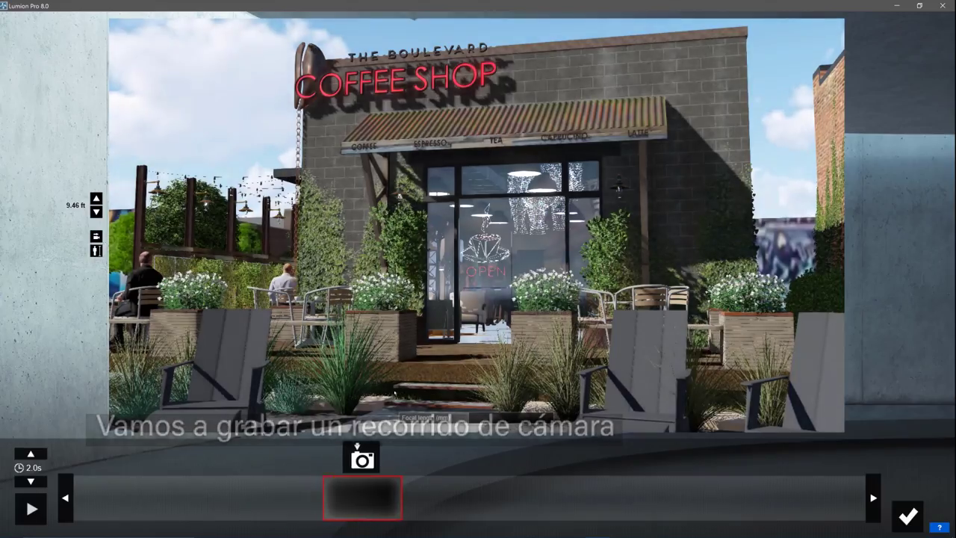
key(a)
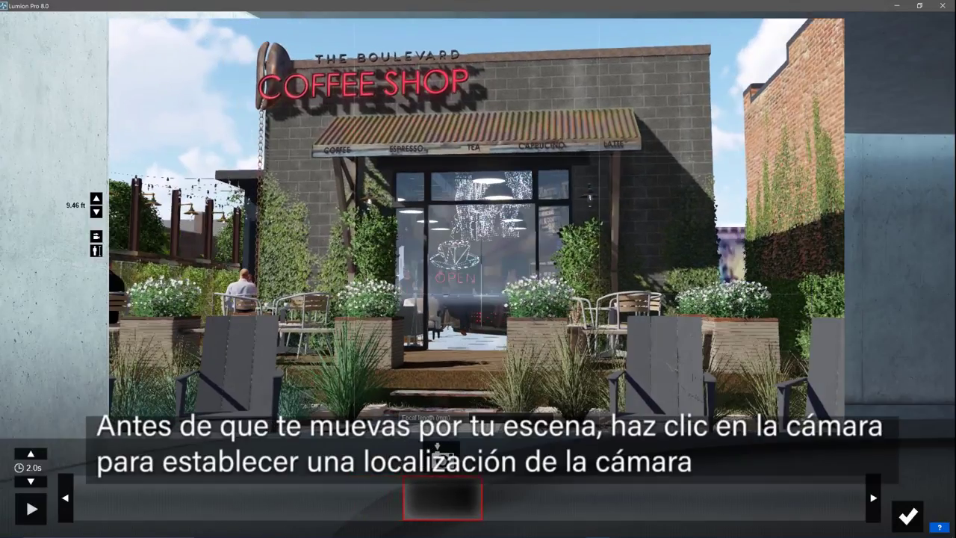
key(a)
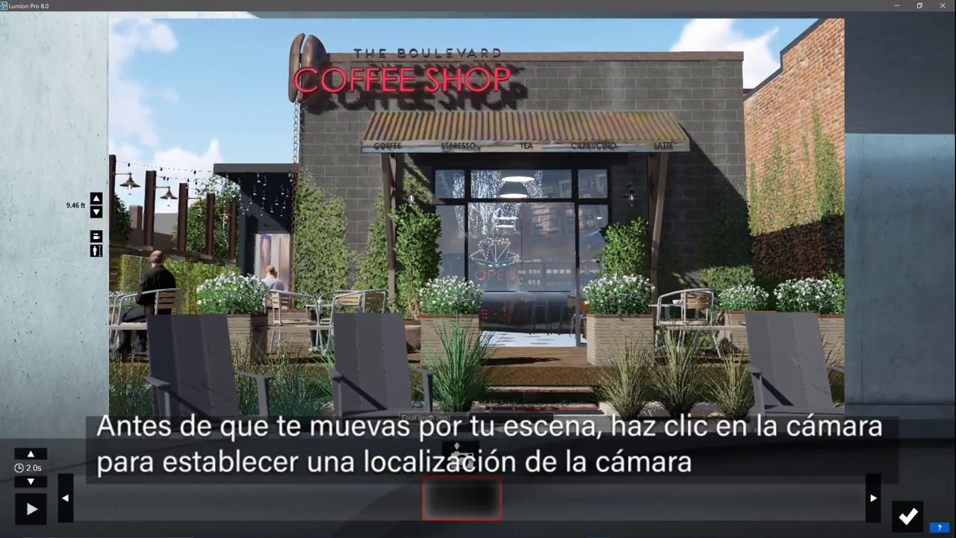
drag(467, 417, 454, 416)
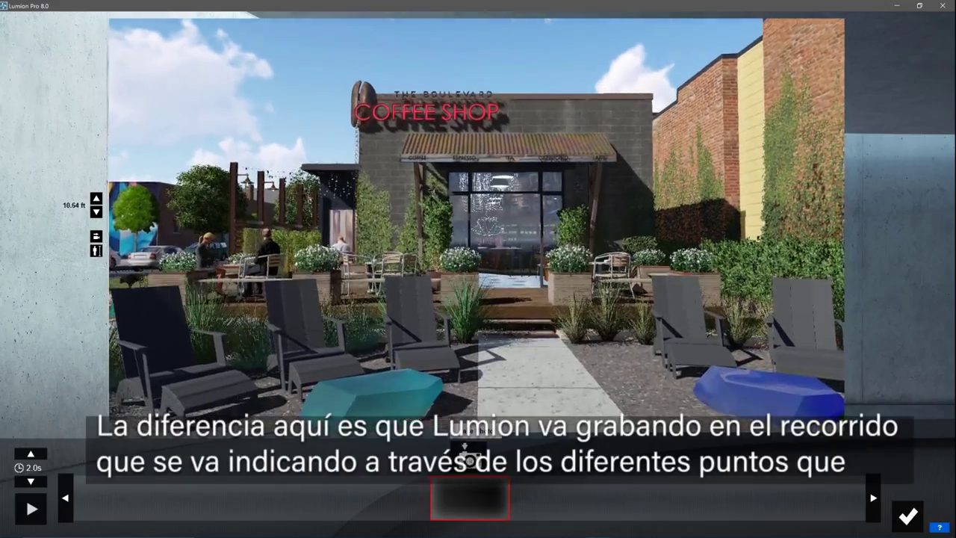
click(467, 457)
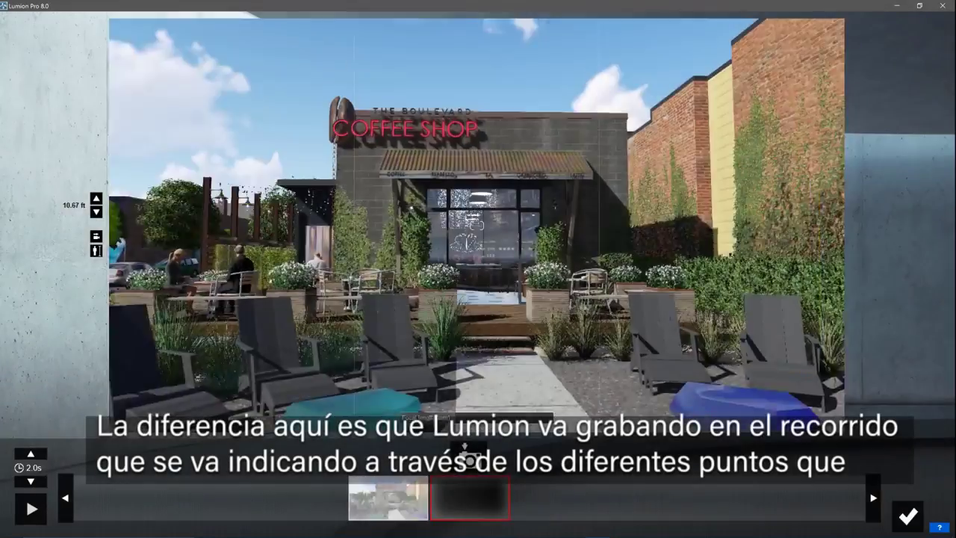
Move the camera forward to the entrance, capture two more camera positions for the first clip and preview the flythrough
key(w)
click(467, 457)
key(w)
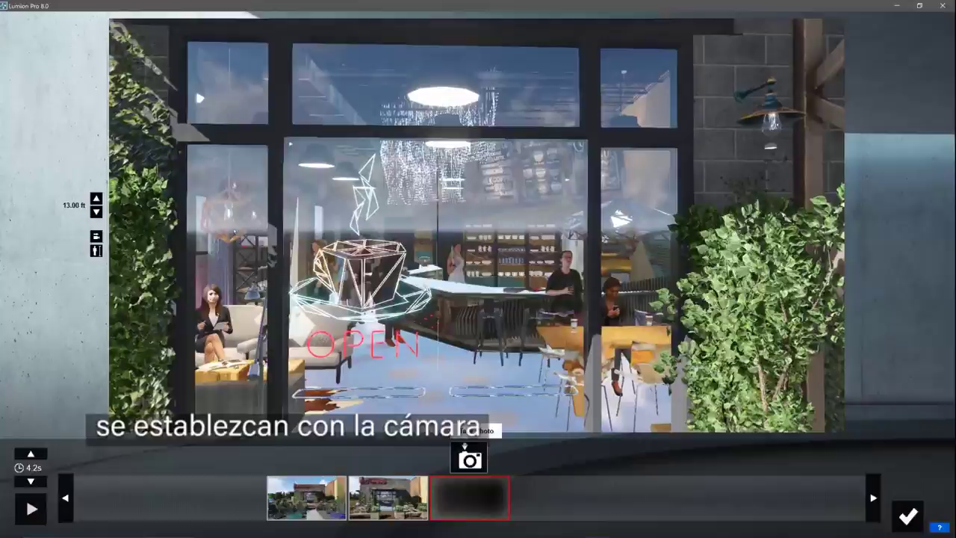
click(467, 457)
click(31, 508)
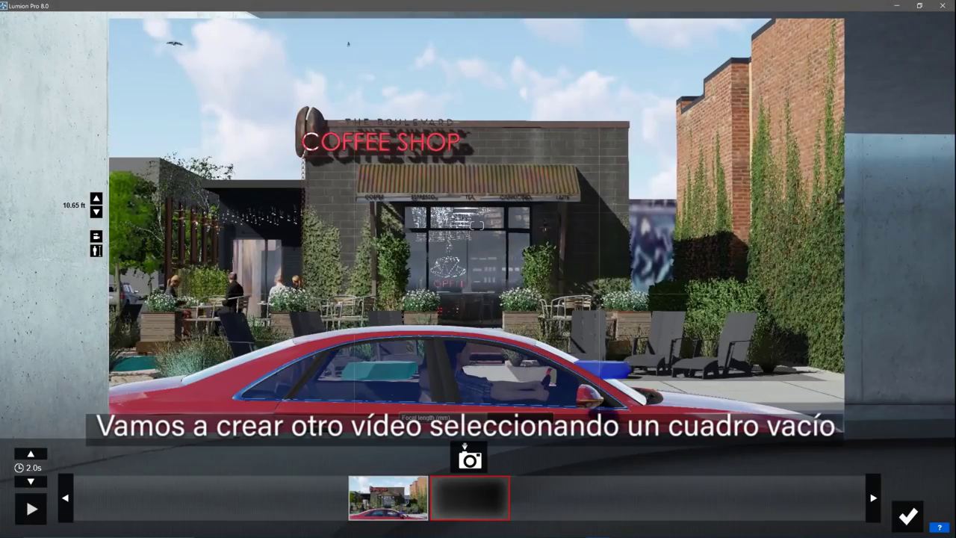
Capture a sideways-shifted second view past the red car for the second clip and reorder it ahead of the first clip
key(a)
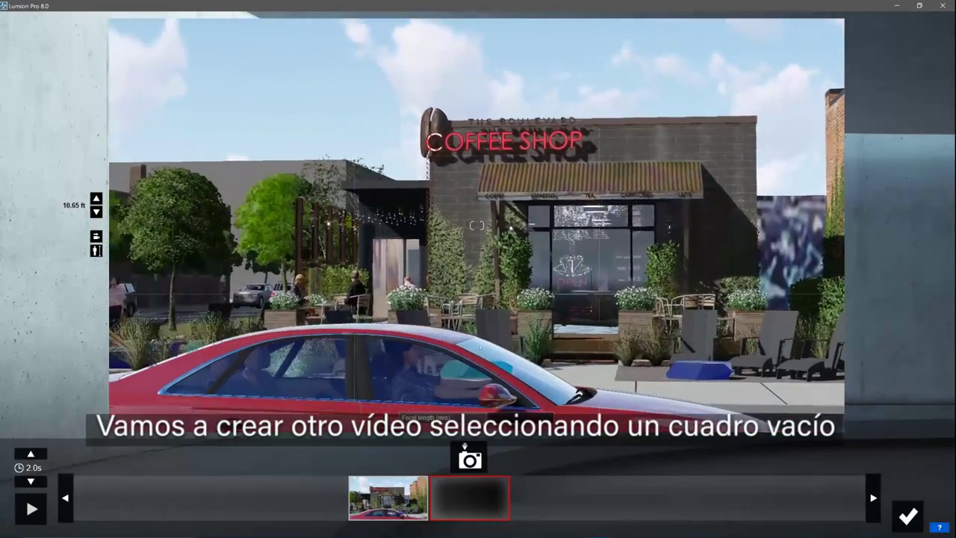
click(469, 459)
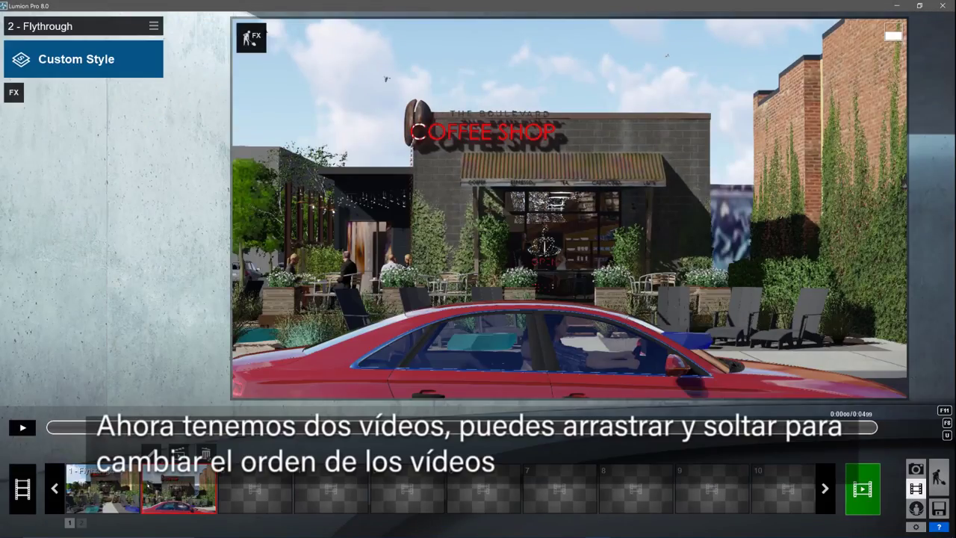
drag(179, 486, 101, 486)
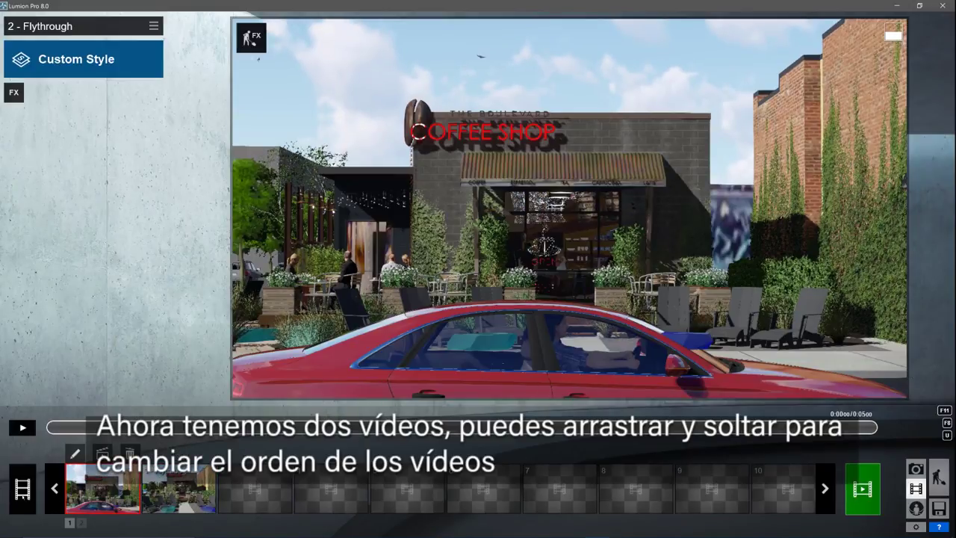
Play the main movie with both flythrough clips together
click(23, 487)
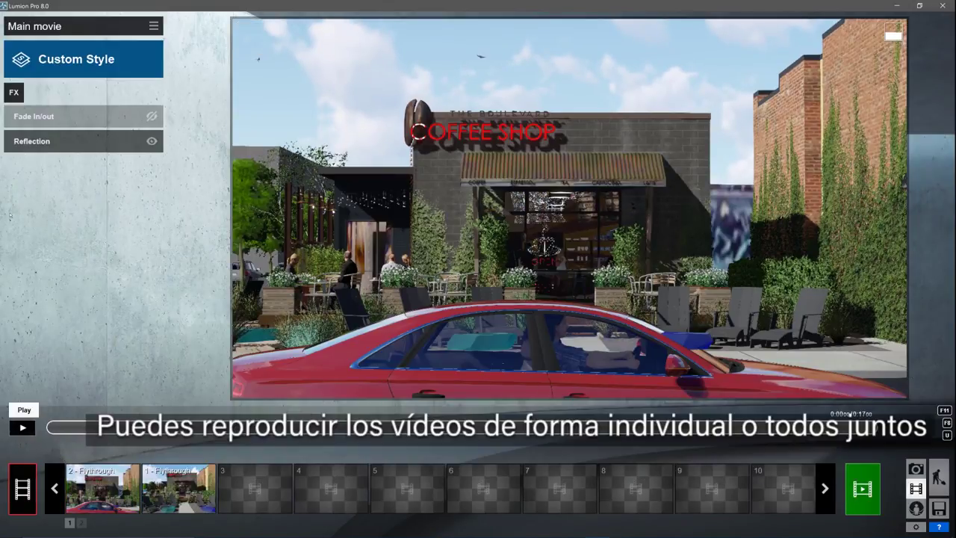
click(23, 427)
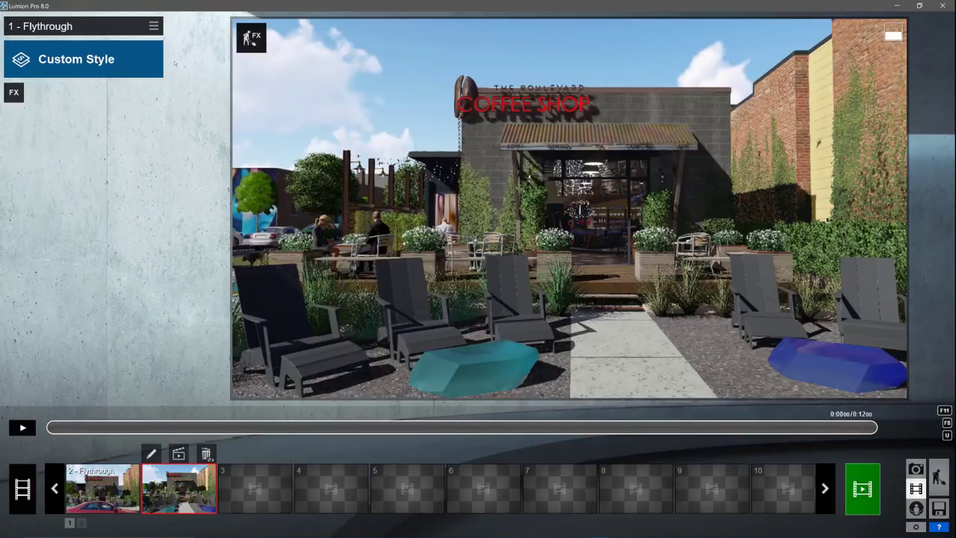
Load the PhotoReal.lme effects file into the 1 - Flythrough clip
click(153, 26)
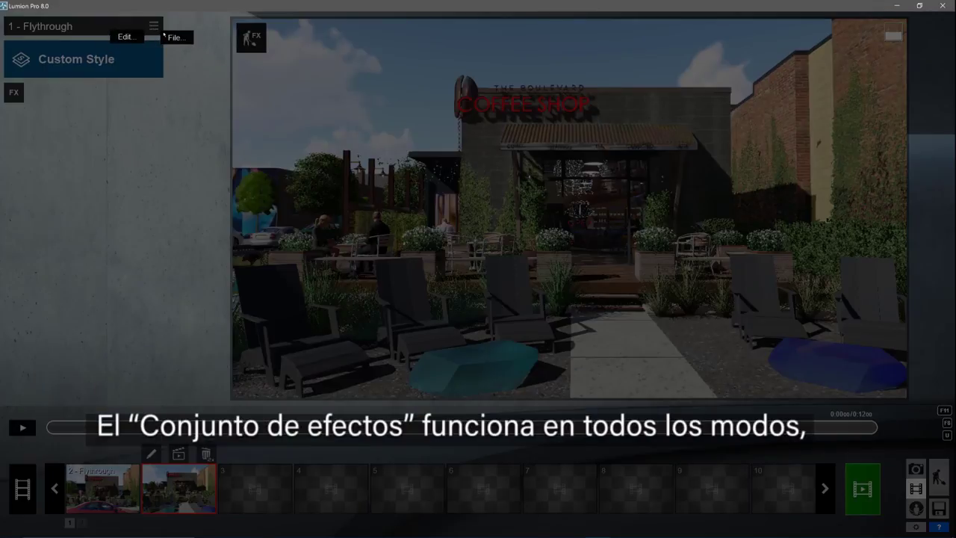
click(177, 37)
click(224, 53)
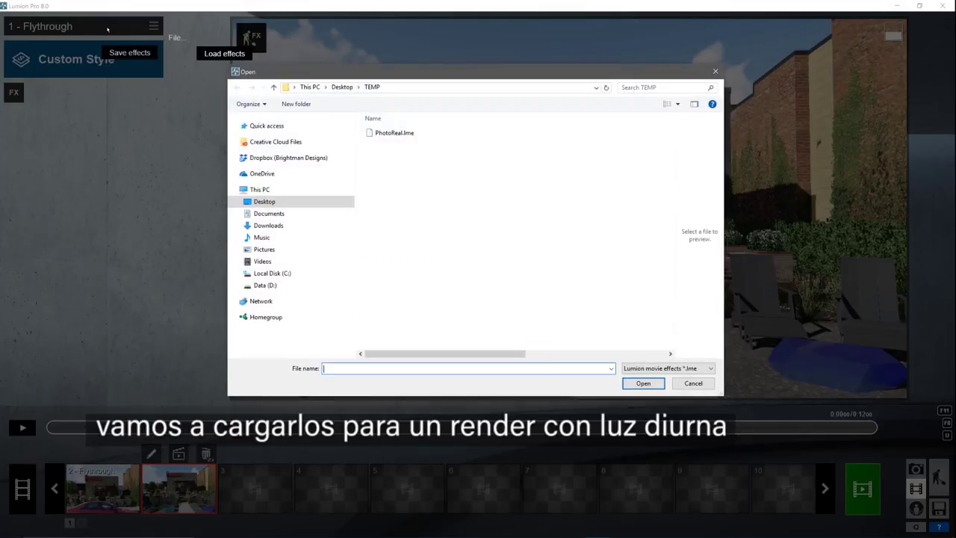
click(394, 133)
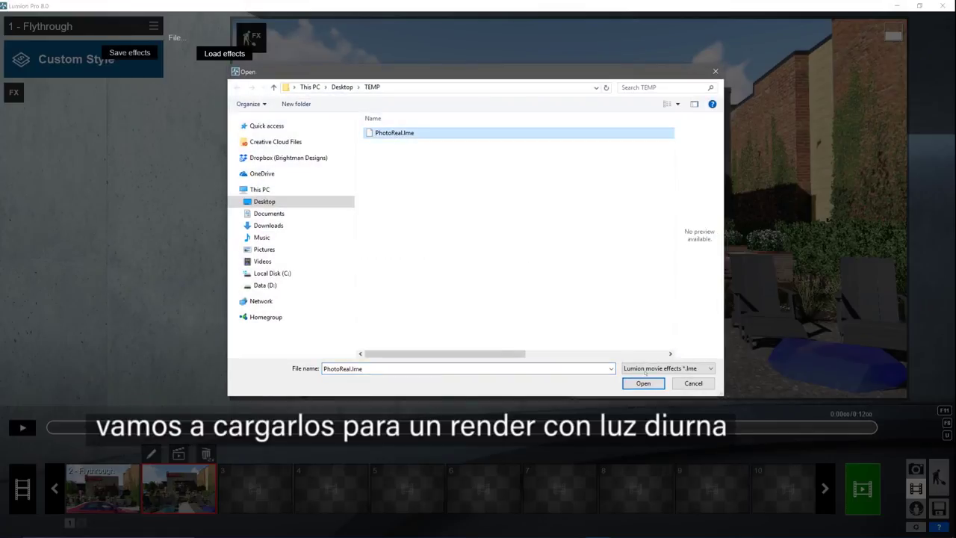
click(642, 383)
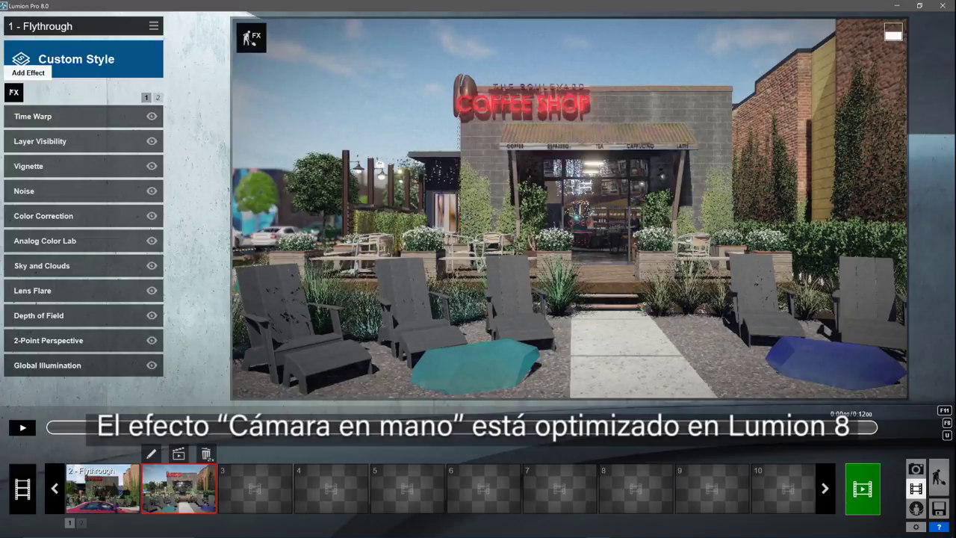
Add a Handheld Camera effect to the clip and make it look at a fixed point on the coffee shop sign
click(14, 92)
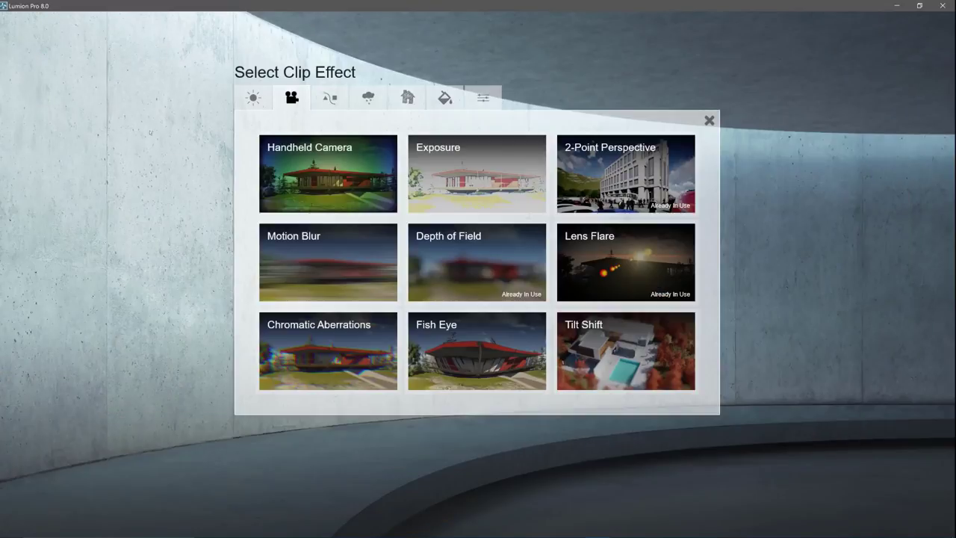
click(339, 178)
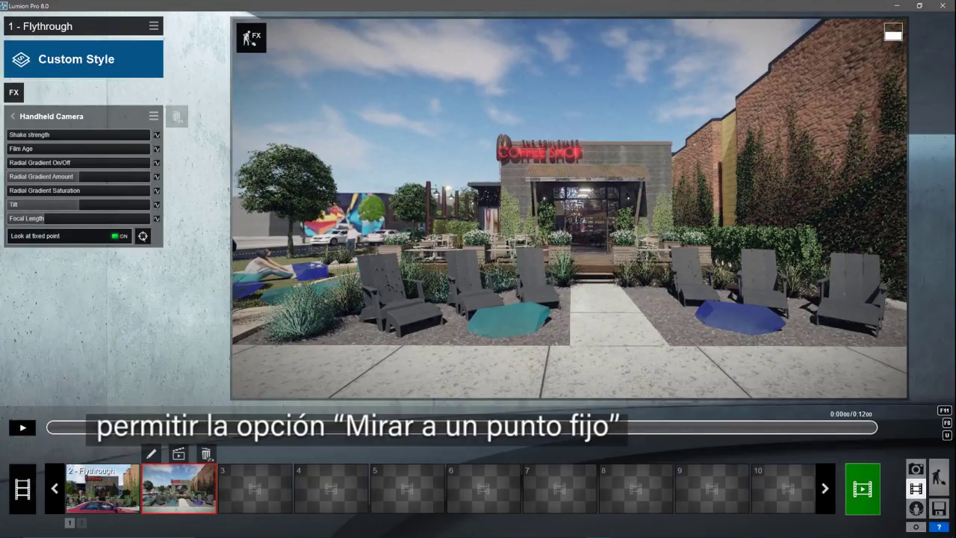
click(143, 236)
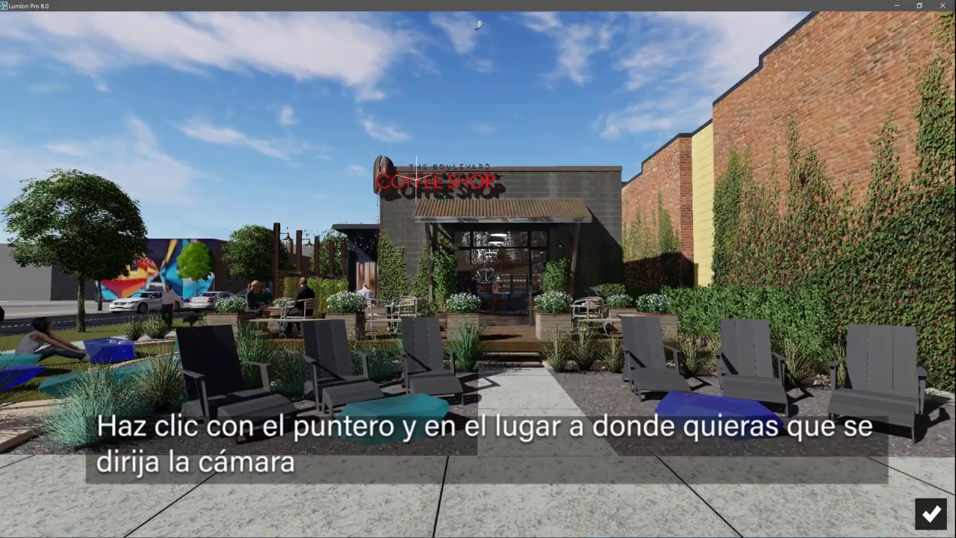
click(930, 513)
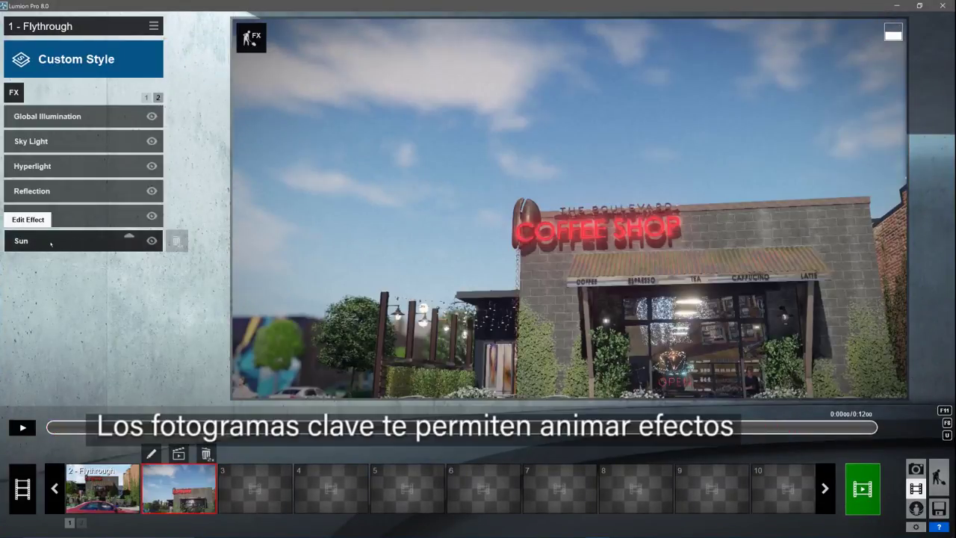
Keyframe the Sun height at the start and end of the clip, lowering the sun at the end, and play the clip
click(22, 240)
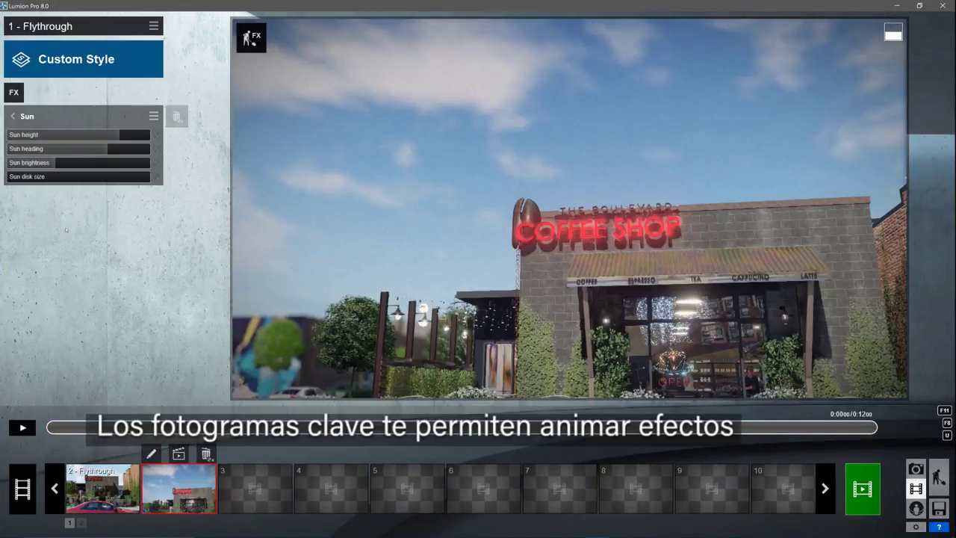
mouse_move(156, 135)
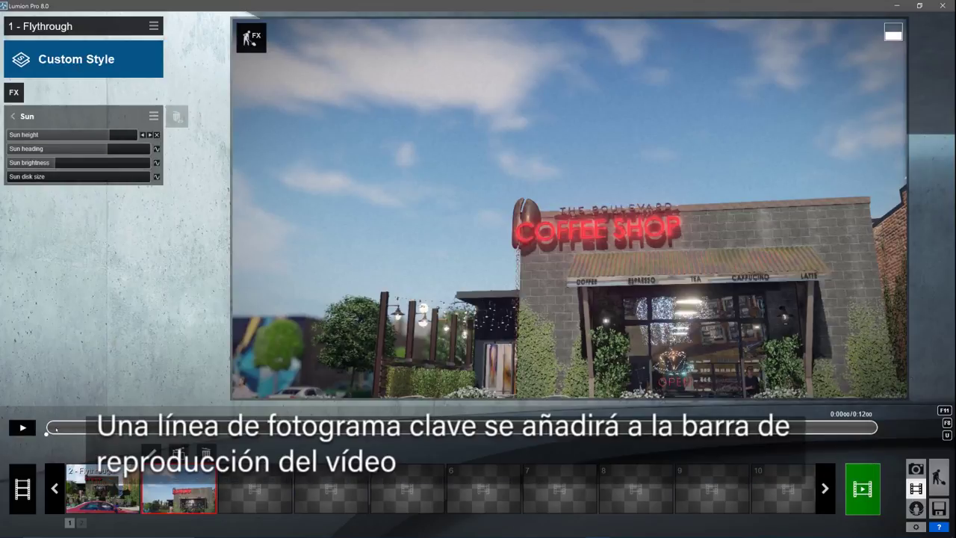
drag(90, 427, 876, 427)
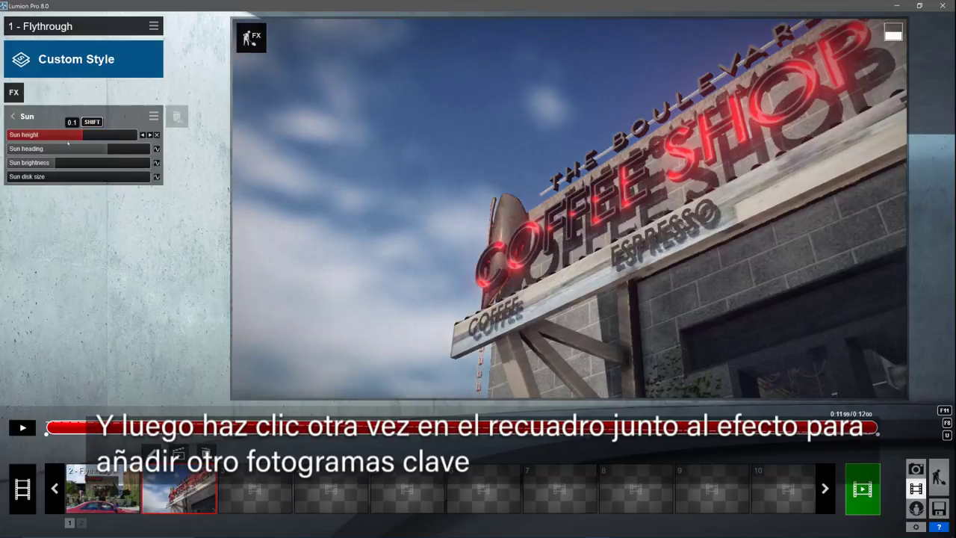
click(22, 427)
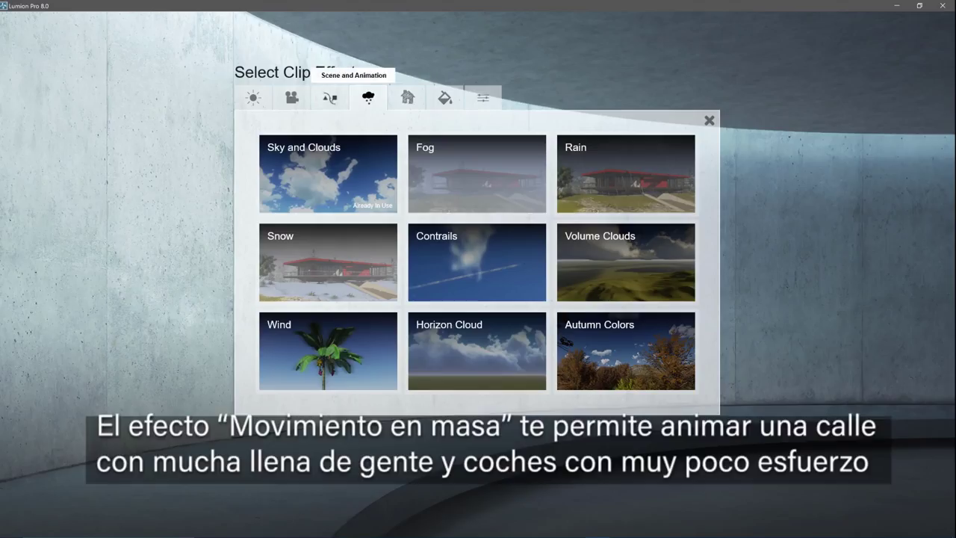
Add a Mass Move effect to the 2 - Flythrough clip and draw its path along the main street in front of the shop
click(329, 97)
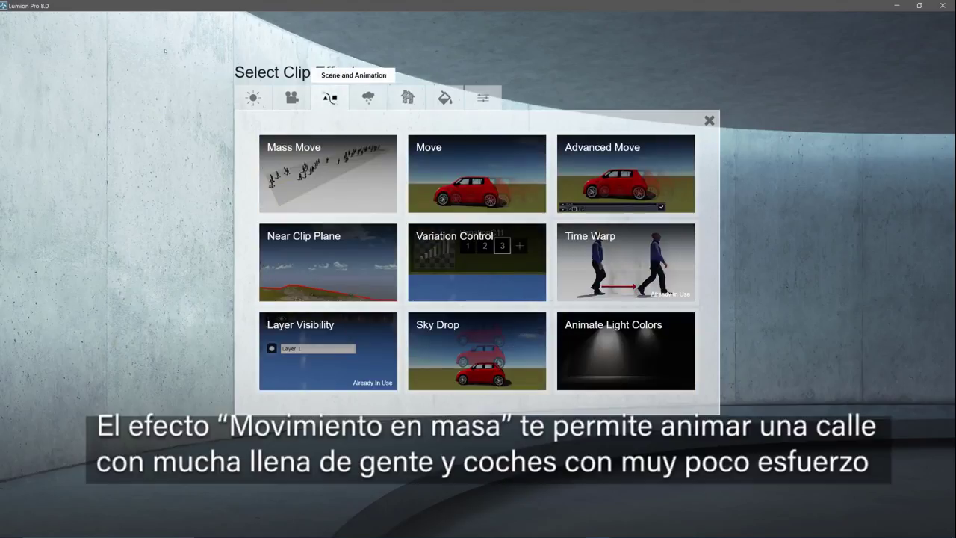
click(334, 171)
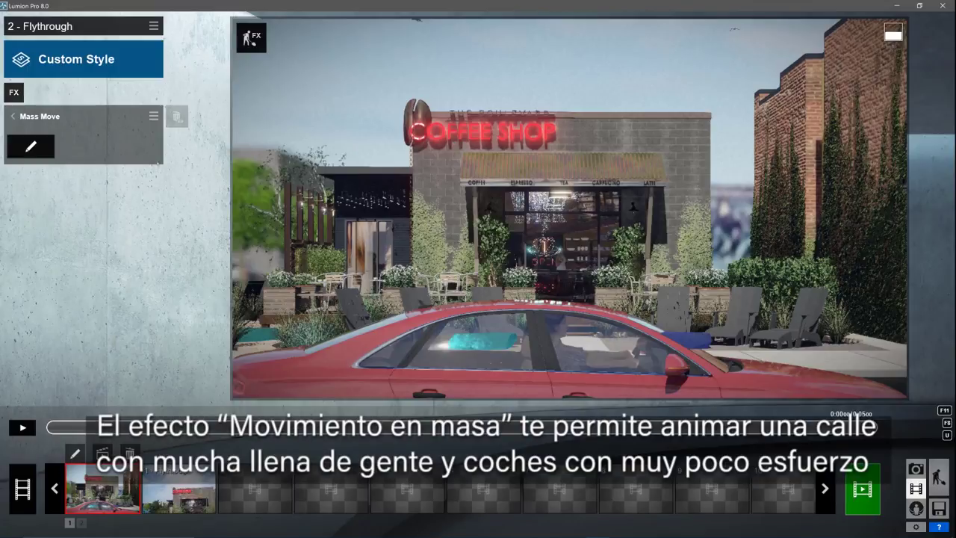
click(33, 147)
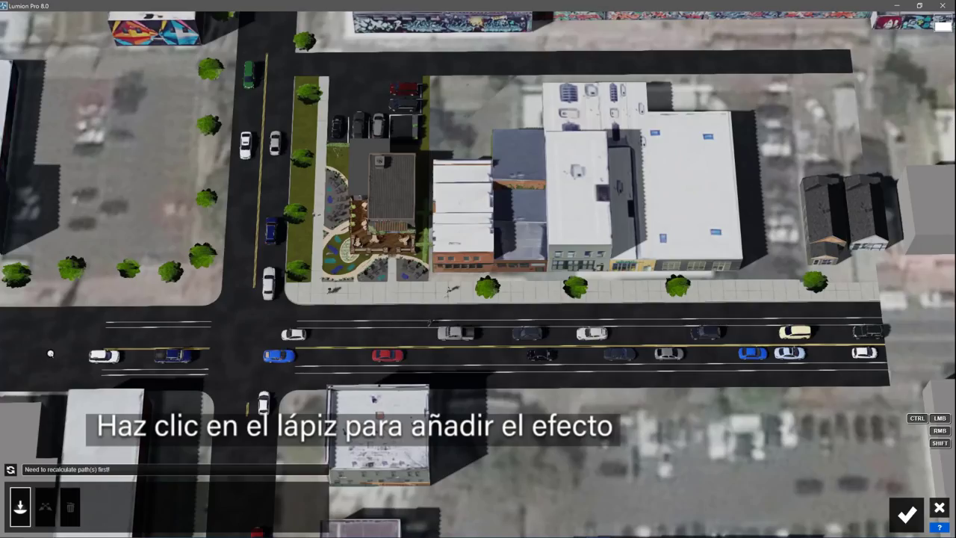
click(506, 323)
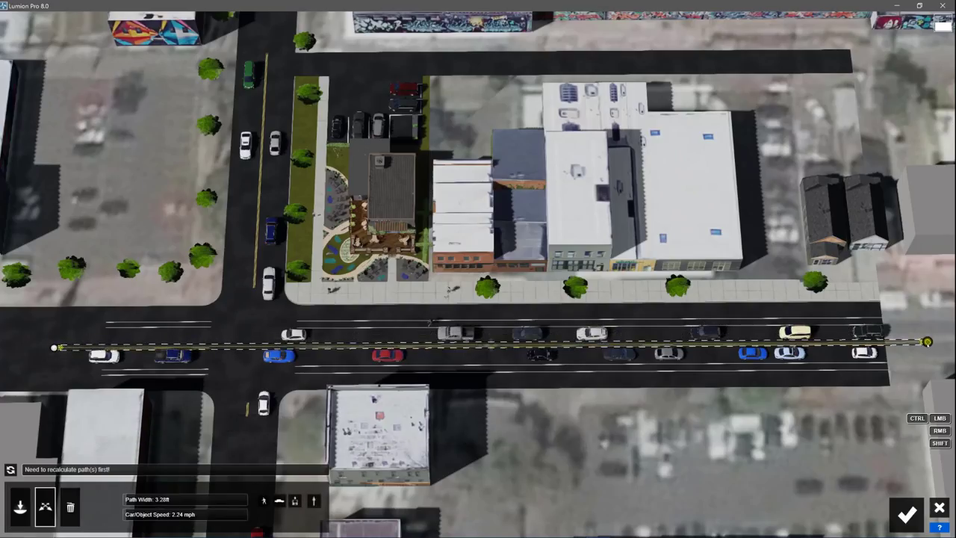
click(928, 341)
Widen the traffic path to 30.58 ft in both directions, recalculate and play it, and adjust the car speed
drag(154, 505, 180, 506)
click(10, 469)
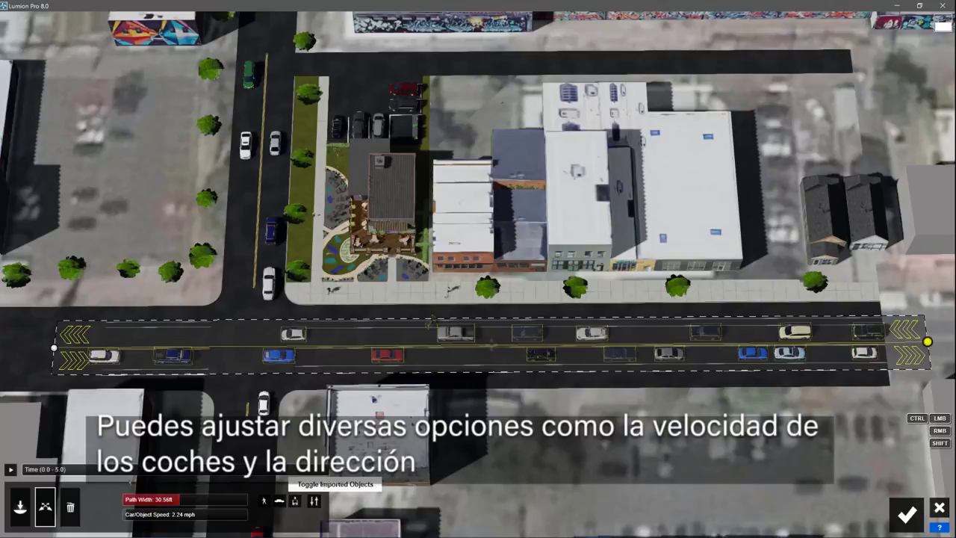
click(11, 470)
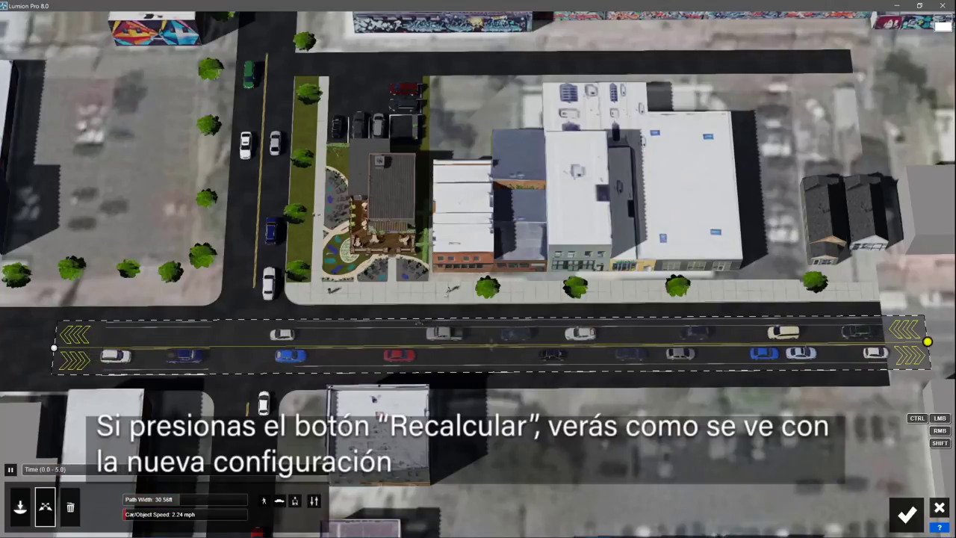
drag(153, 514, 167, 515)
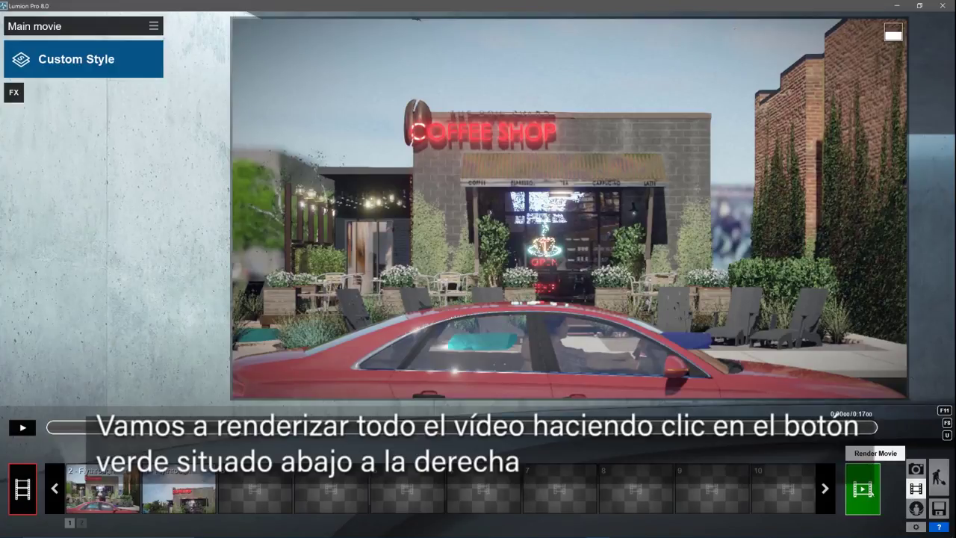
Render the entire main movie at 3840x2160 as an MP4 file named BLVD Coffee in the TEMP folder
click(867, 490)
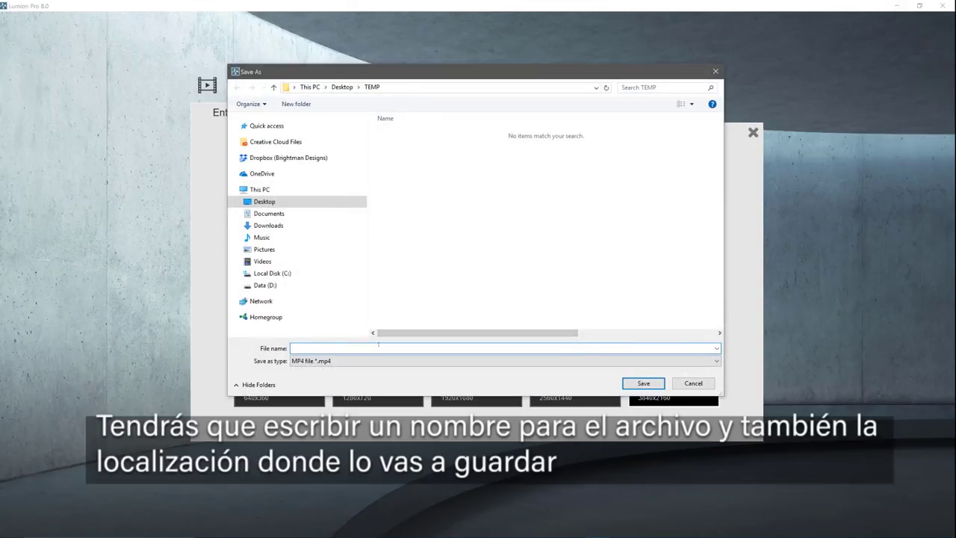
text(BLVD Coffee Shop)
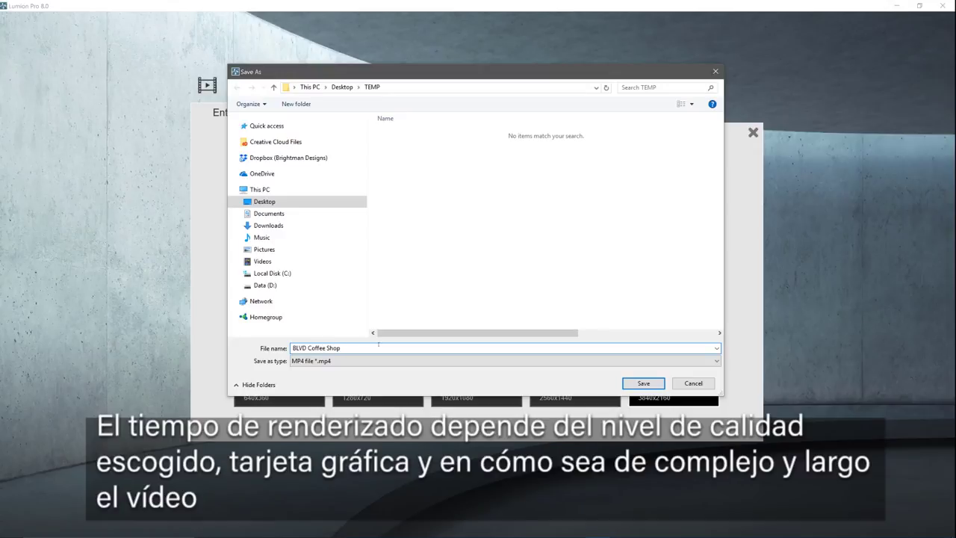
key(Return)
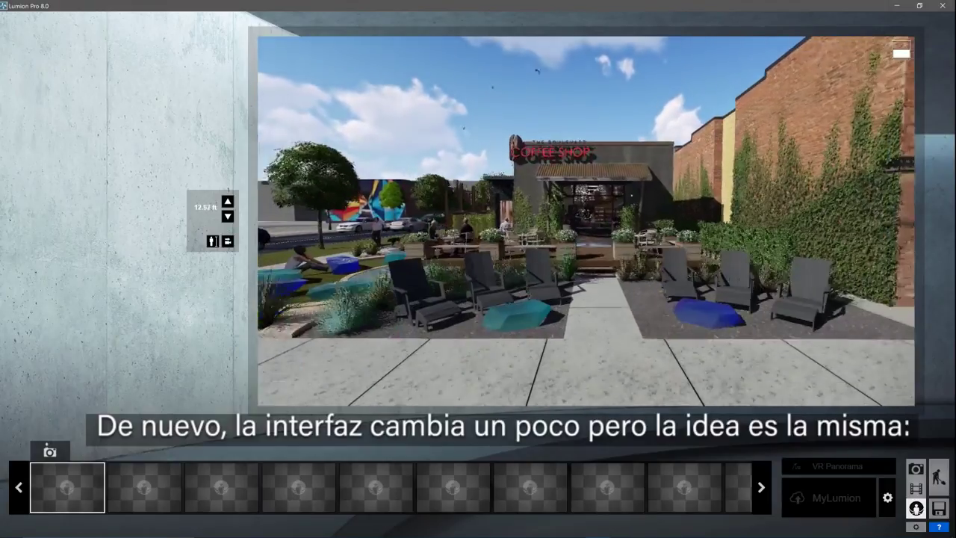
Capture six 360 panorama locations around the coffee shop, covering the front, entrance, mural side, pond garden and interior lounge
key(w)
click(50, 451)
key(w)
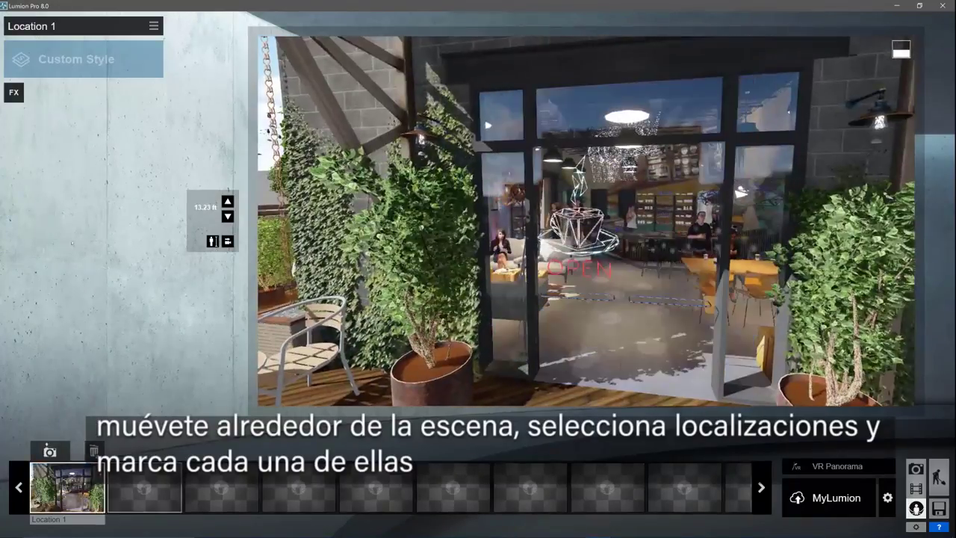
click(144, 486)
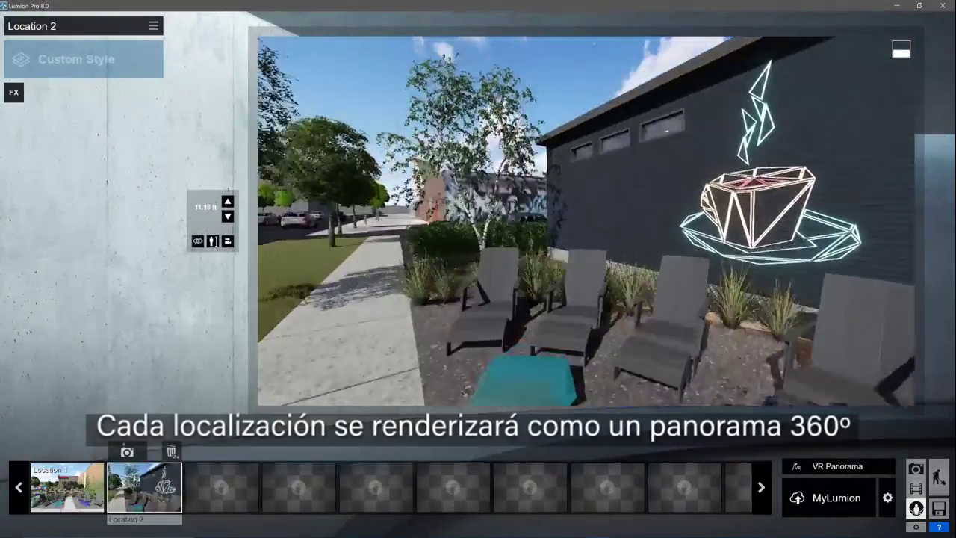
click(221, 487)
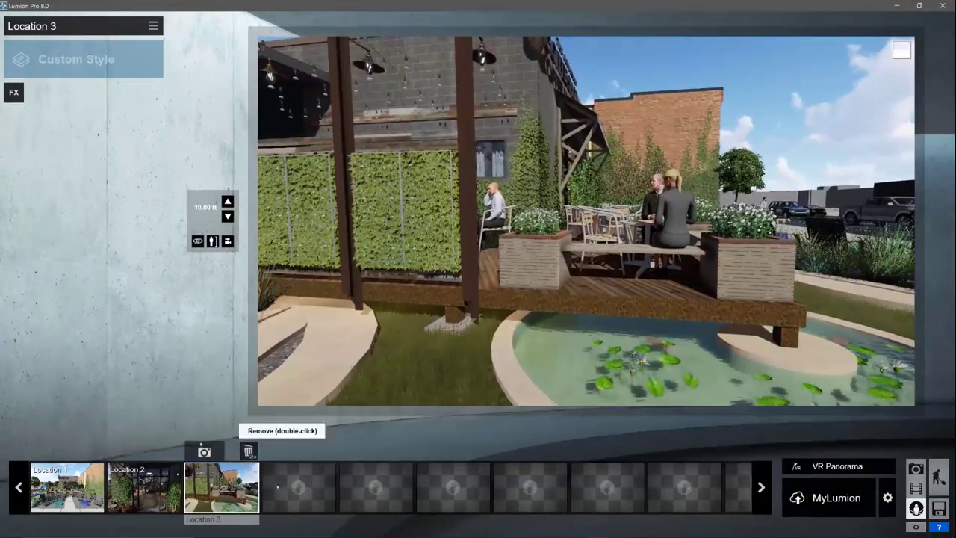
click(299, 487)
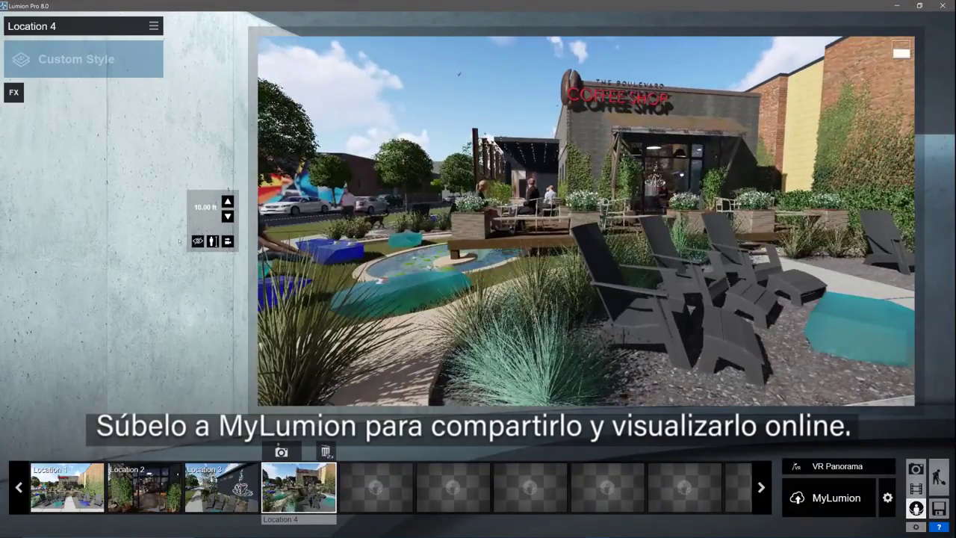
click(375, 487)
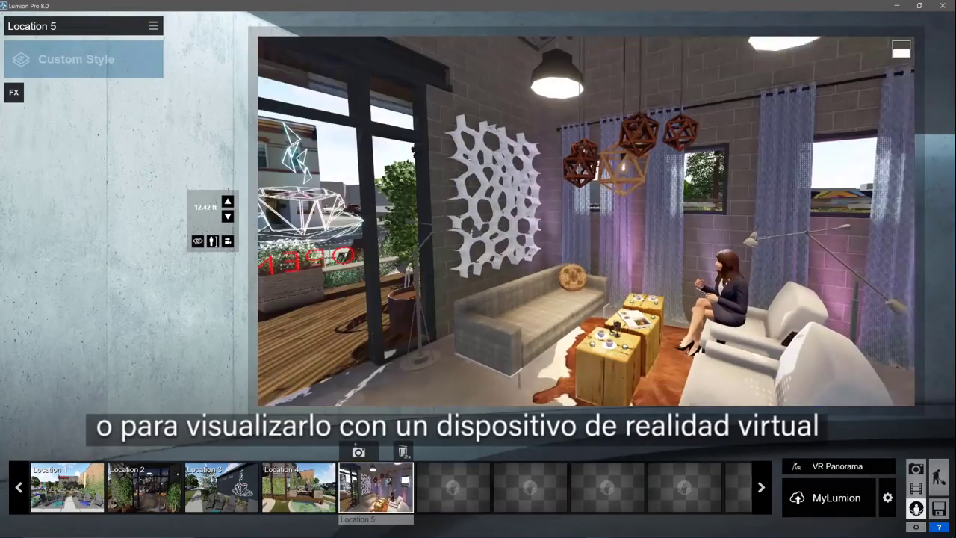
click(359, 452)
click(436, 452)
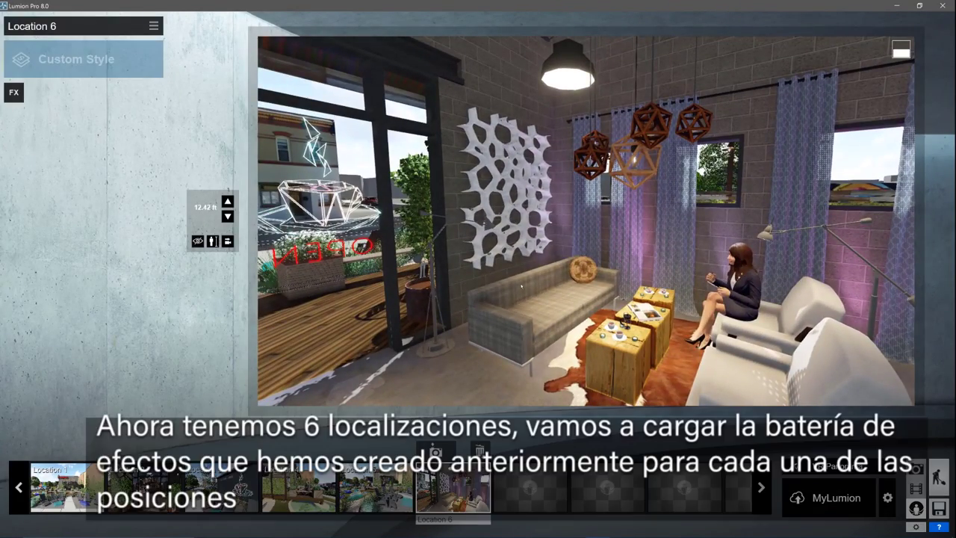
Load the PhotoReal.lme effects file into panorama Location 1
click(58, 487)
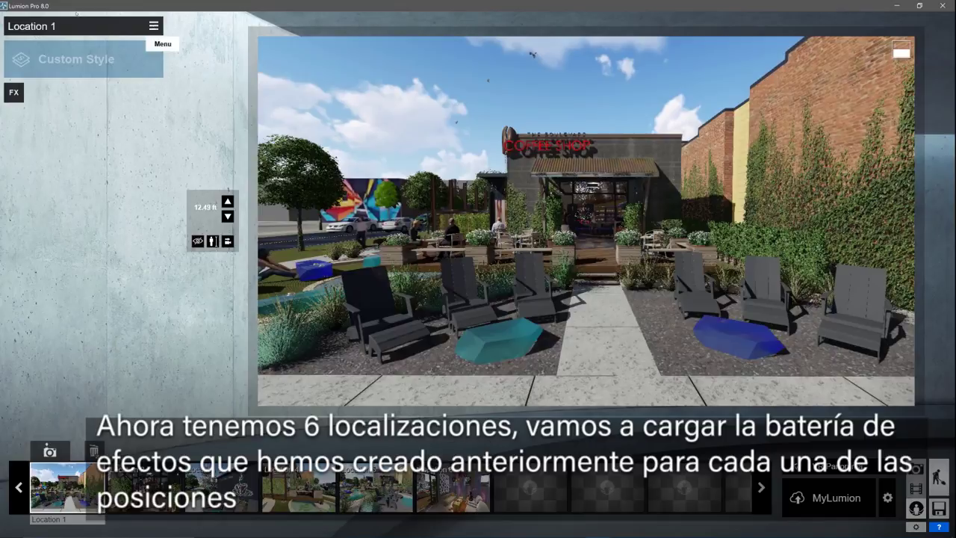
click(154, 26)
click(224, 51)
click(395, 132)
click(644, 383)
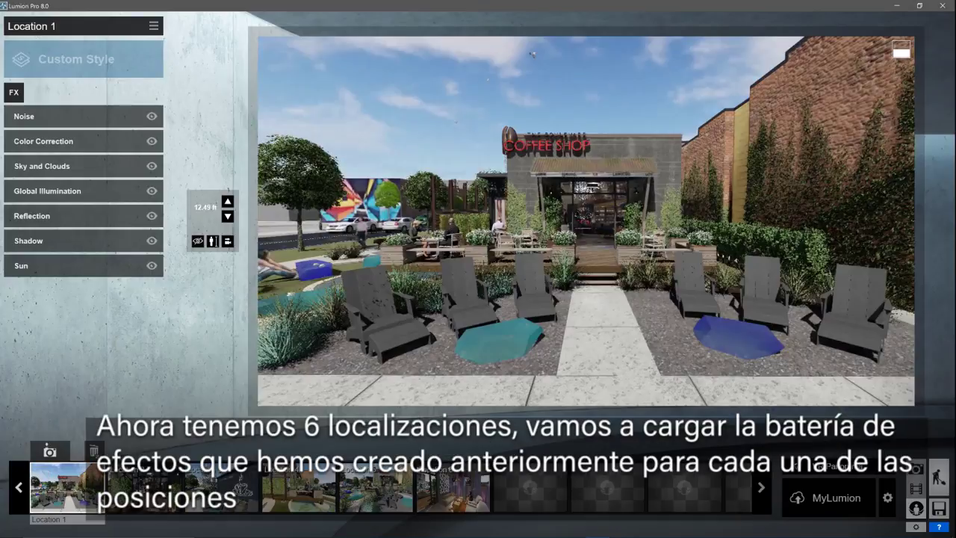
Load the same PhotoReal.lme effects into Location 2 and the remaining panorama locations
click(144, 489)
click(154, 26)
click(224, 51)
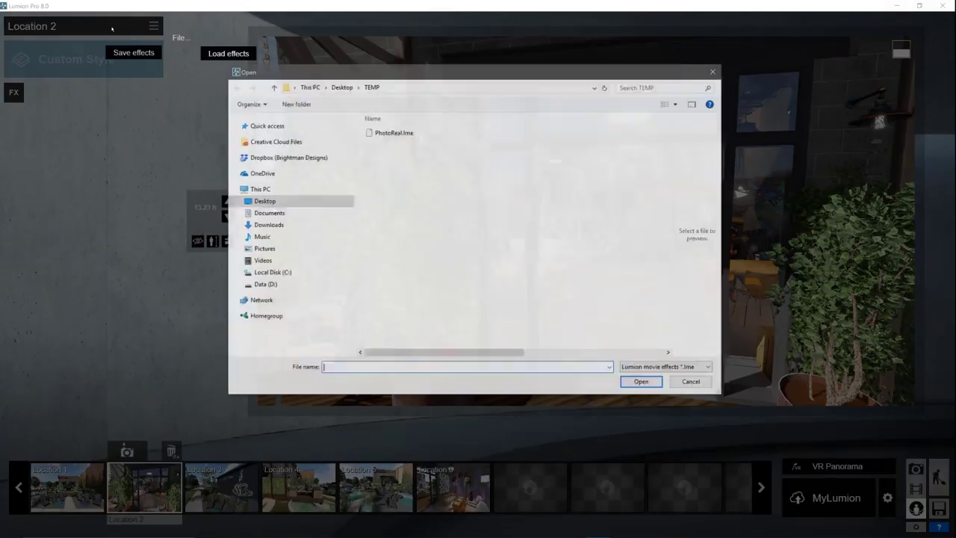
click(393, 132)
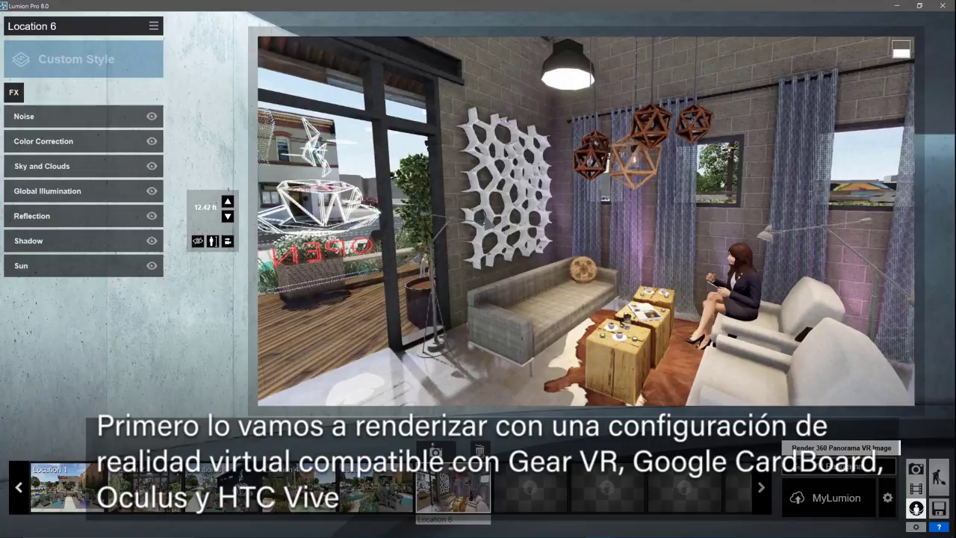
Open the VR panorama render settings, try Production quality and set the quality back to Draft
click(836, 467)
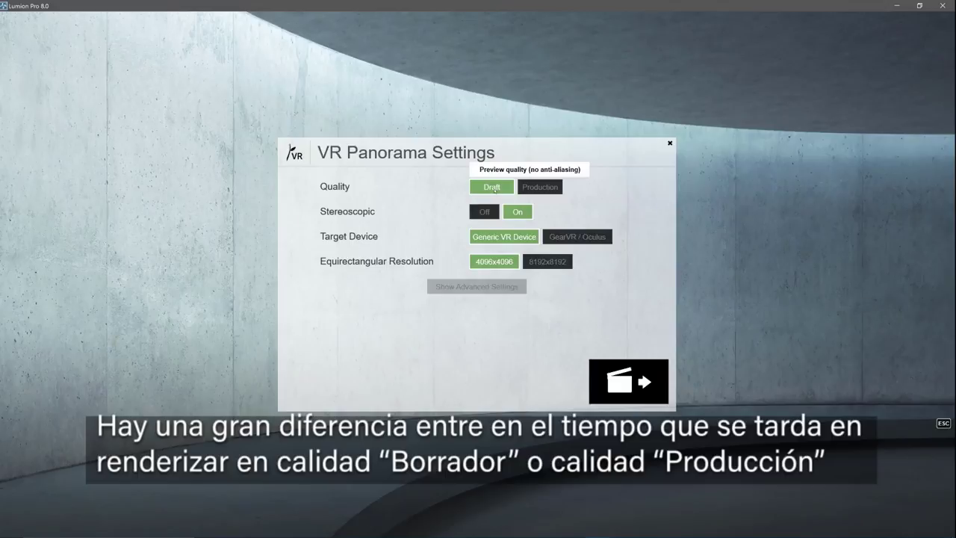
click(548, 188)
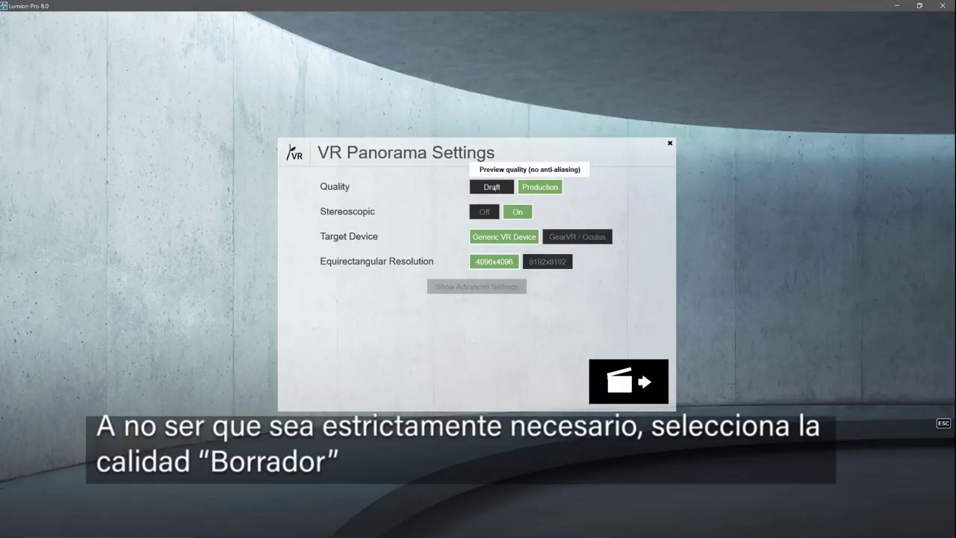
click(493, 188)
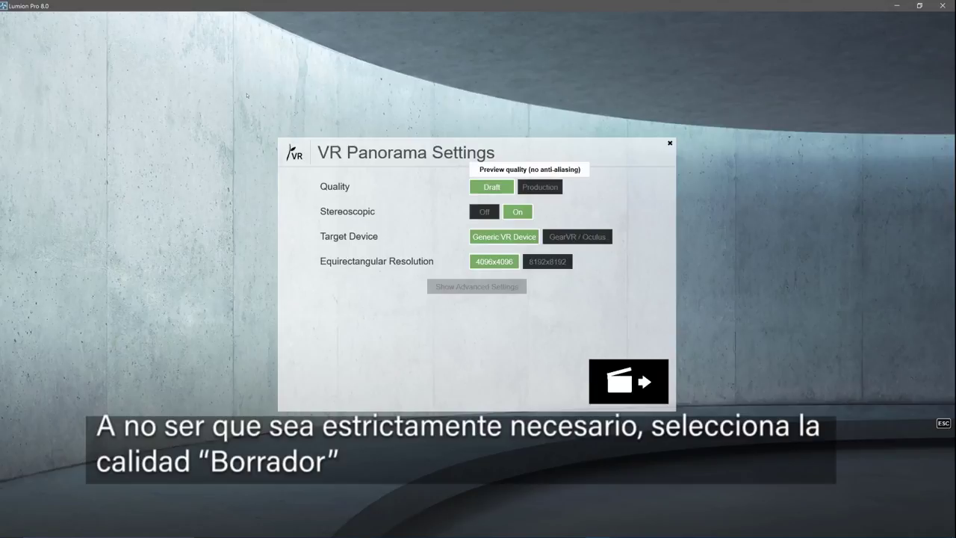
Start rendering the VR panoramas, and upload the panorama set to MyLumion with Draft render quality
click(628, 381)
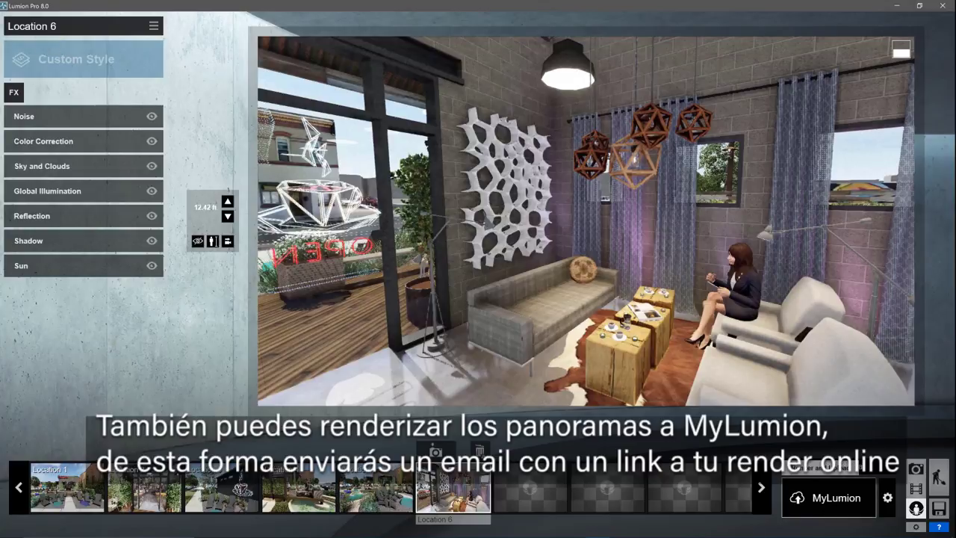
click(829, 497)
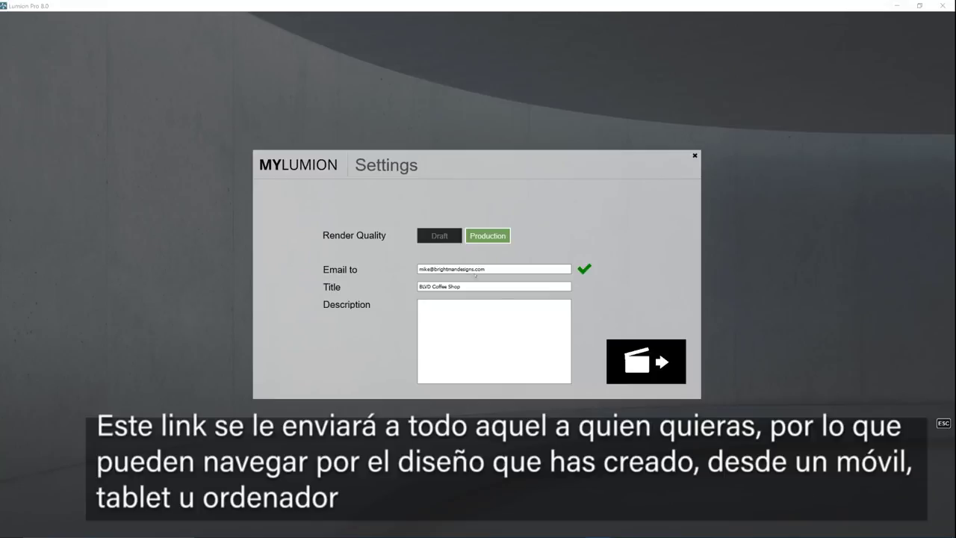
click(439, 236)
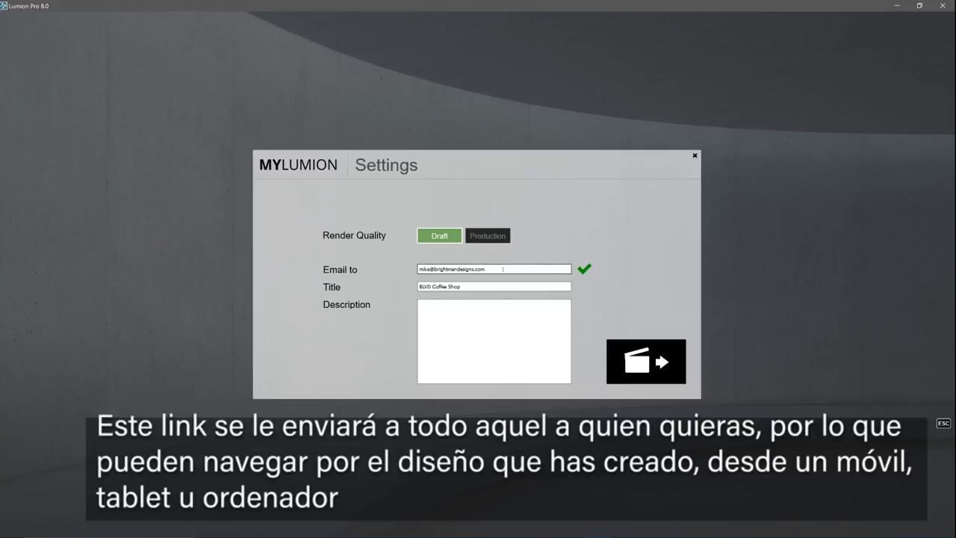
click(646, 361)
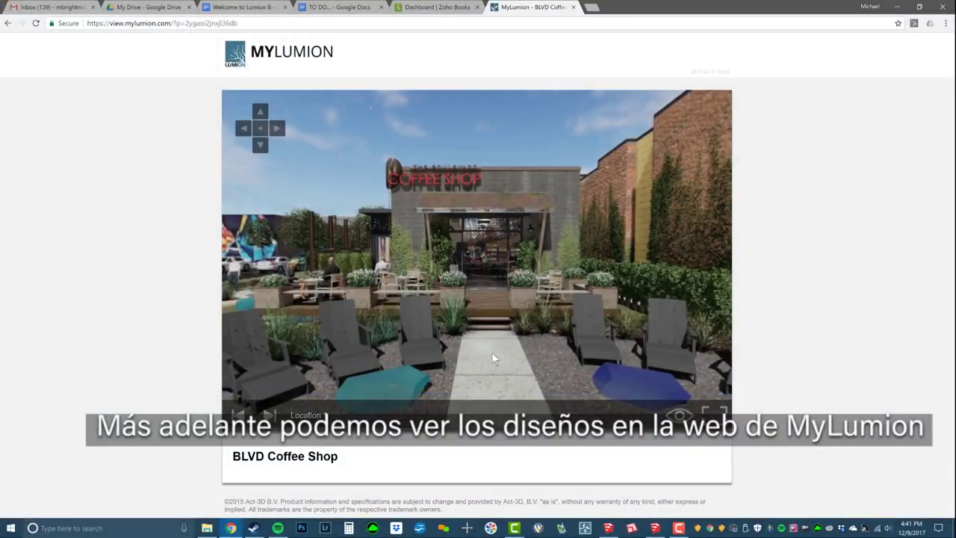
Look around the BLVD Coffee Shop panorama on the MyLumion web page, enable viewpoints, and move between its locations
drag(491, 352, 415, 263)
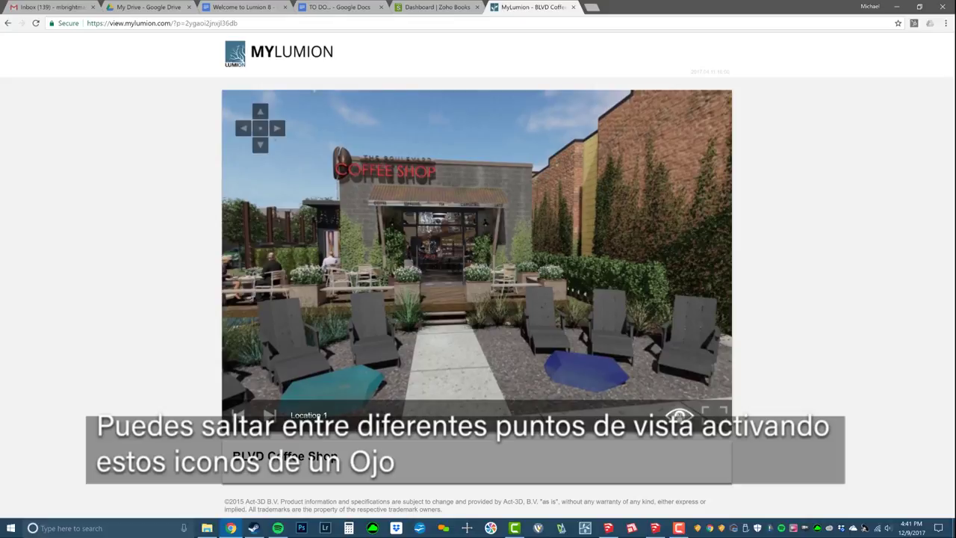
click(679, 414)
drag(426, 321, 535, 312)
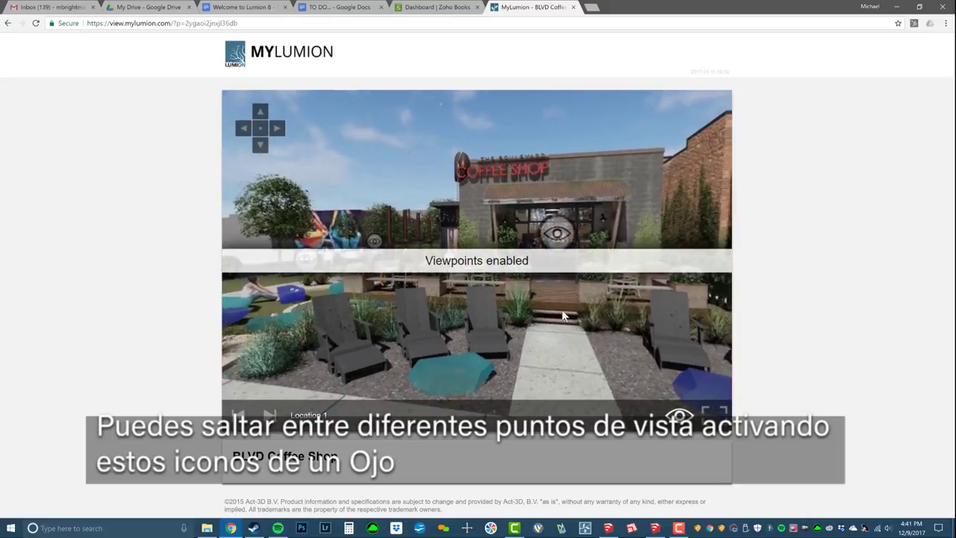
click(552, 237)
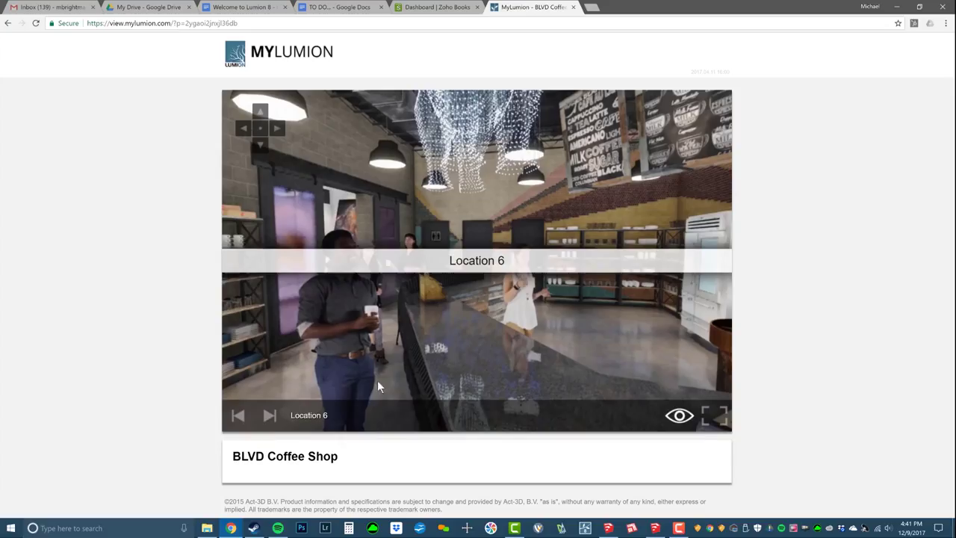
click(270, 415)
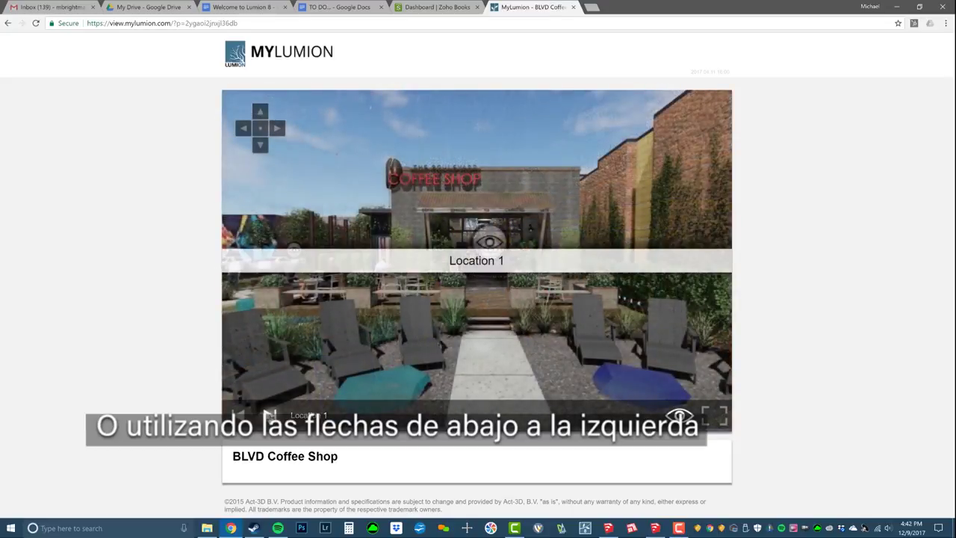
click(269, 416)
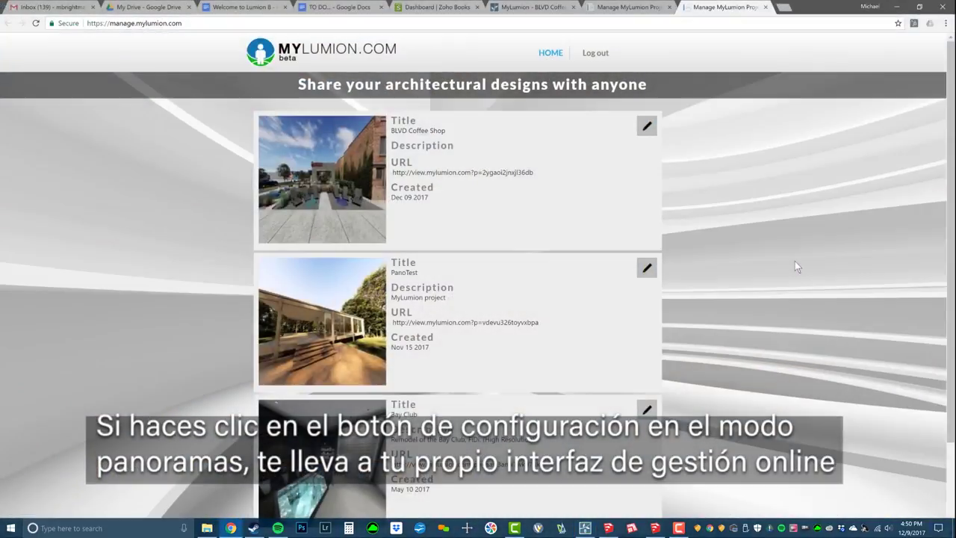
Browse the project list on the online MyLumion management page and open the first project for editing
scroll(794, 263, down, 3)
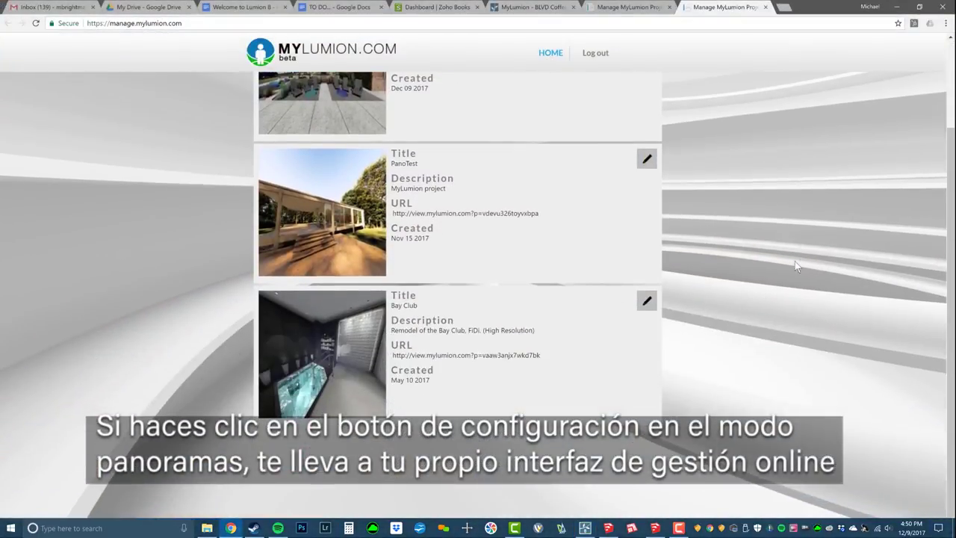
scroll(794, 265, up, 4)
click(648, 127)
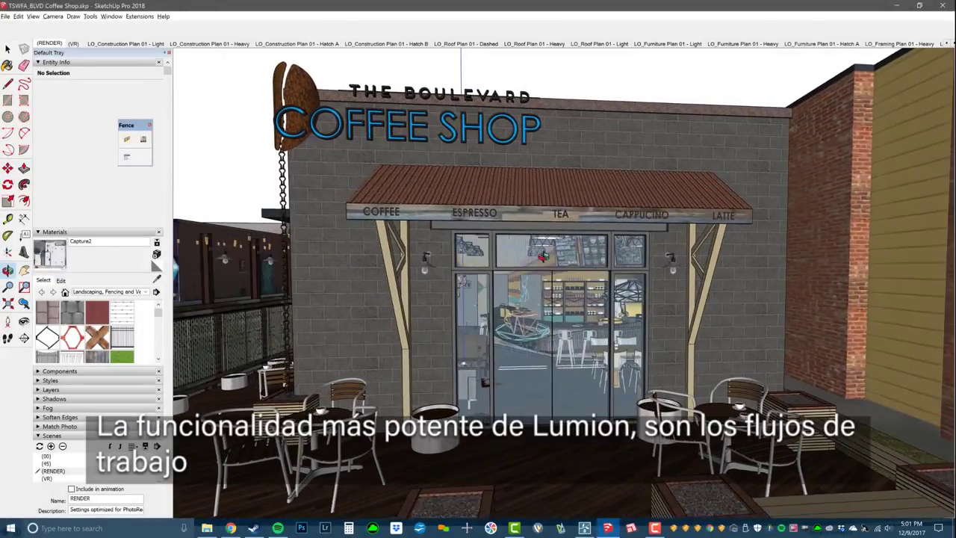
Switch to SketchUp and delete the corrugated awning above the coffee shop entrance
middle_drag(543, 256, 569, 256)
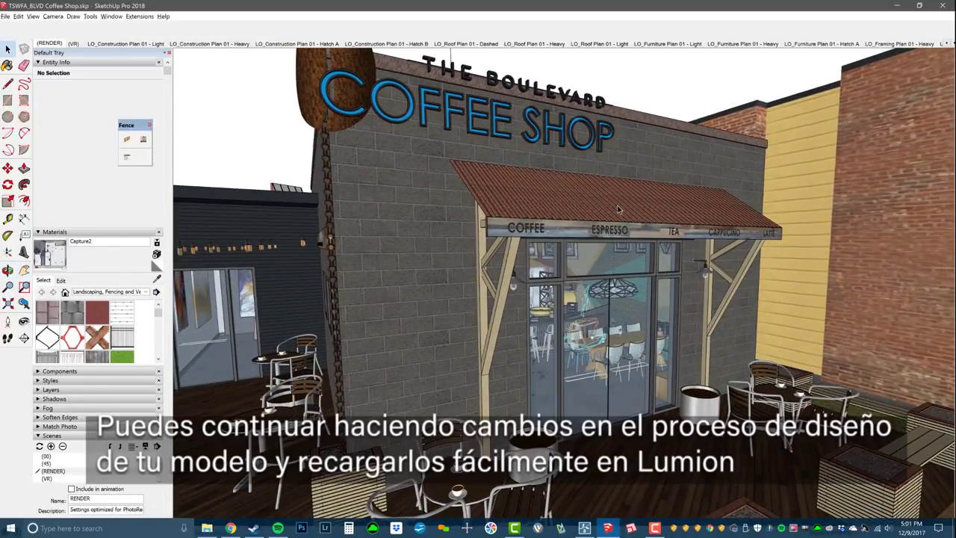
click(618, 209)
key(Delete)
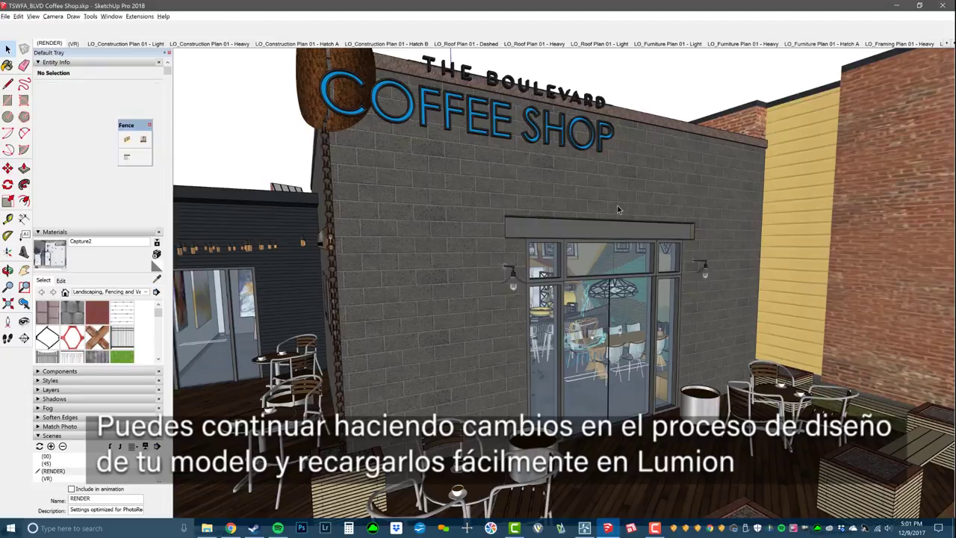
key(ctrl+z)
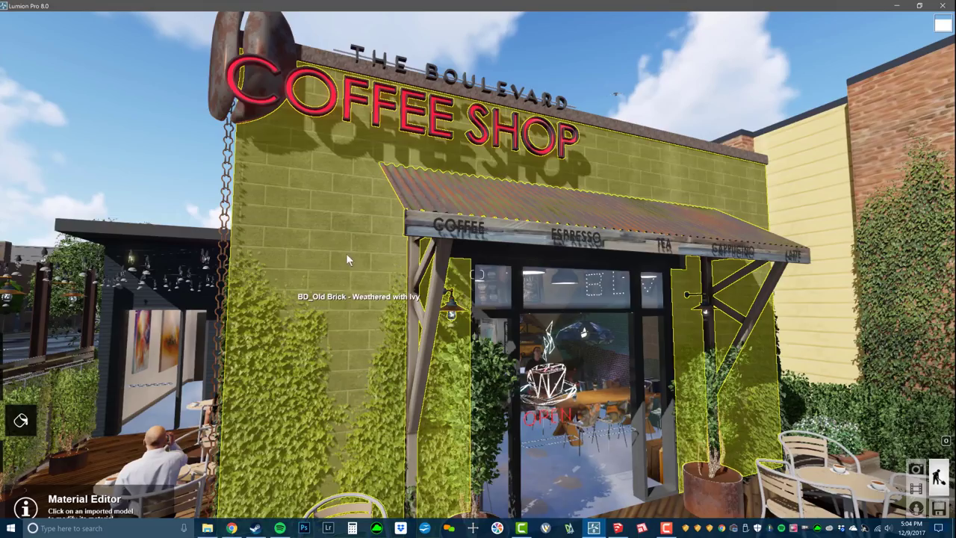
Switch back to Lumion and re-import the updated coffee shop model from its existing source file
click(173, 128)
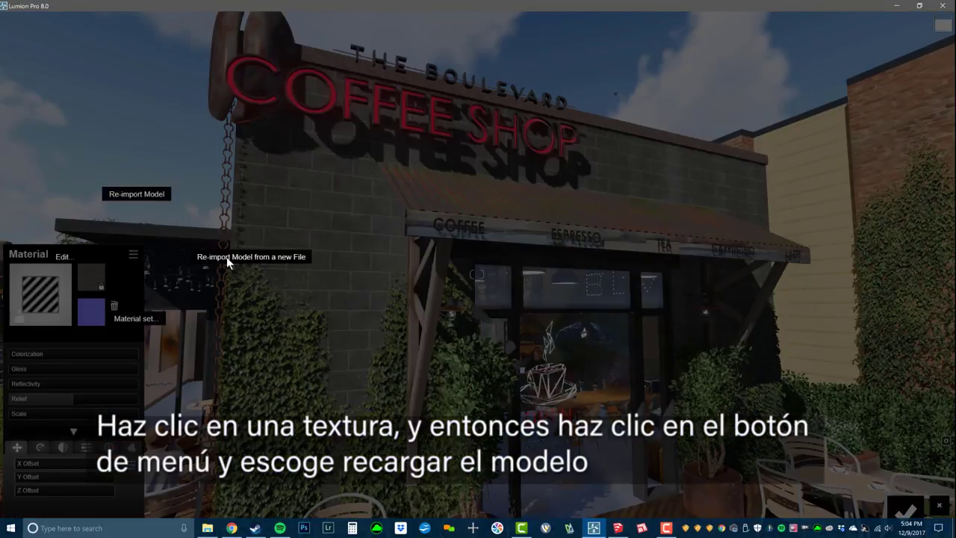
click(154, 195)
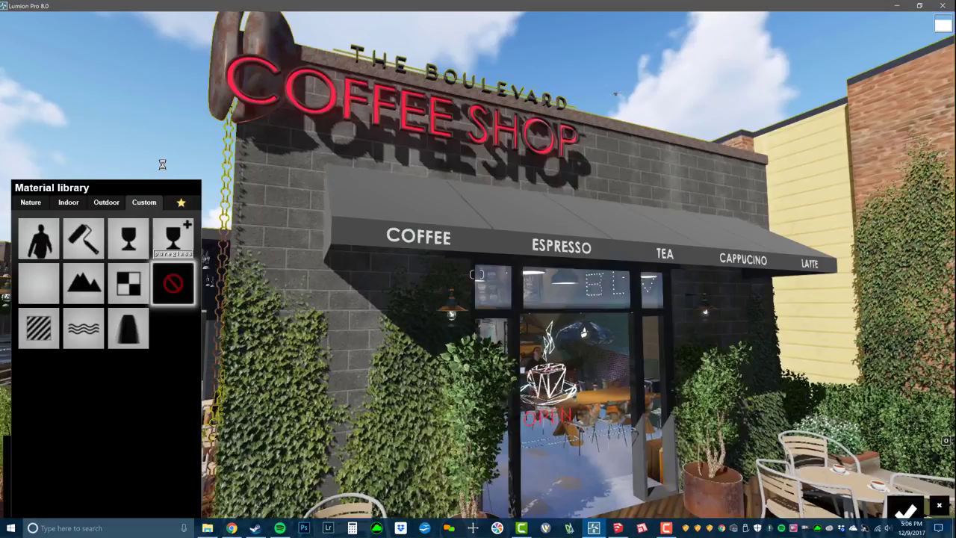